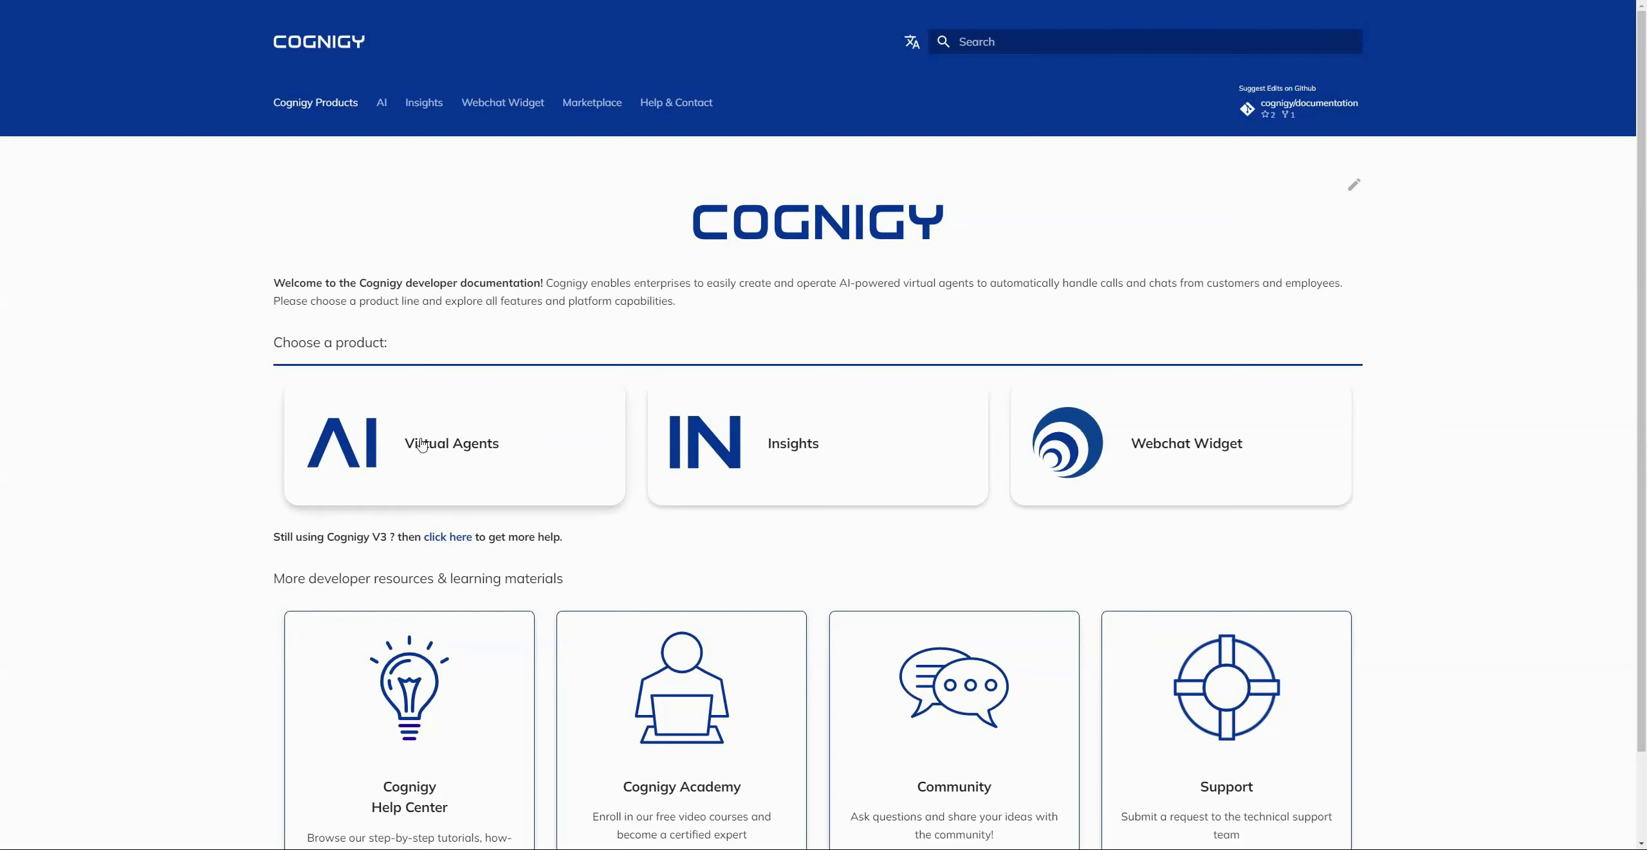
# Step: Browse the Virtual Agents docs and Resources, then the Insights, Webchat Widget and Marketplace pages
pyautogui.click(406, 452)
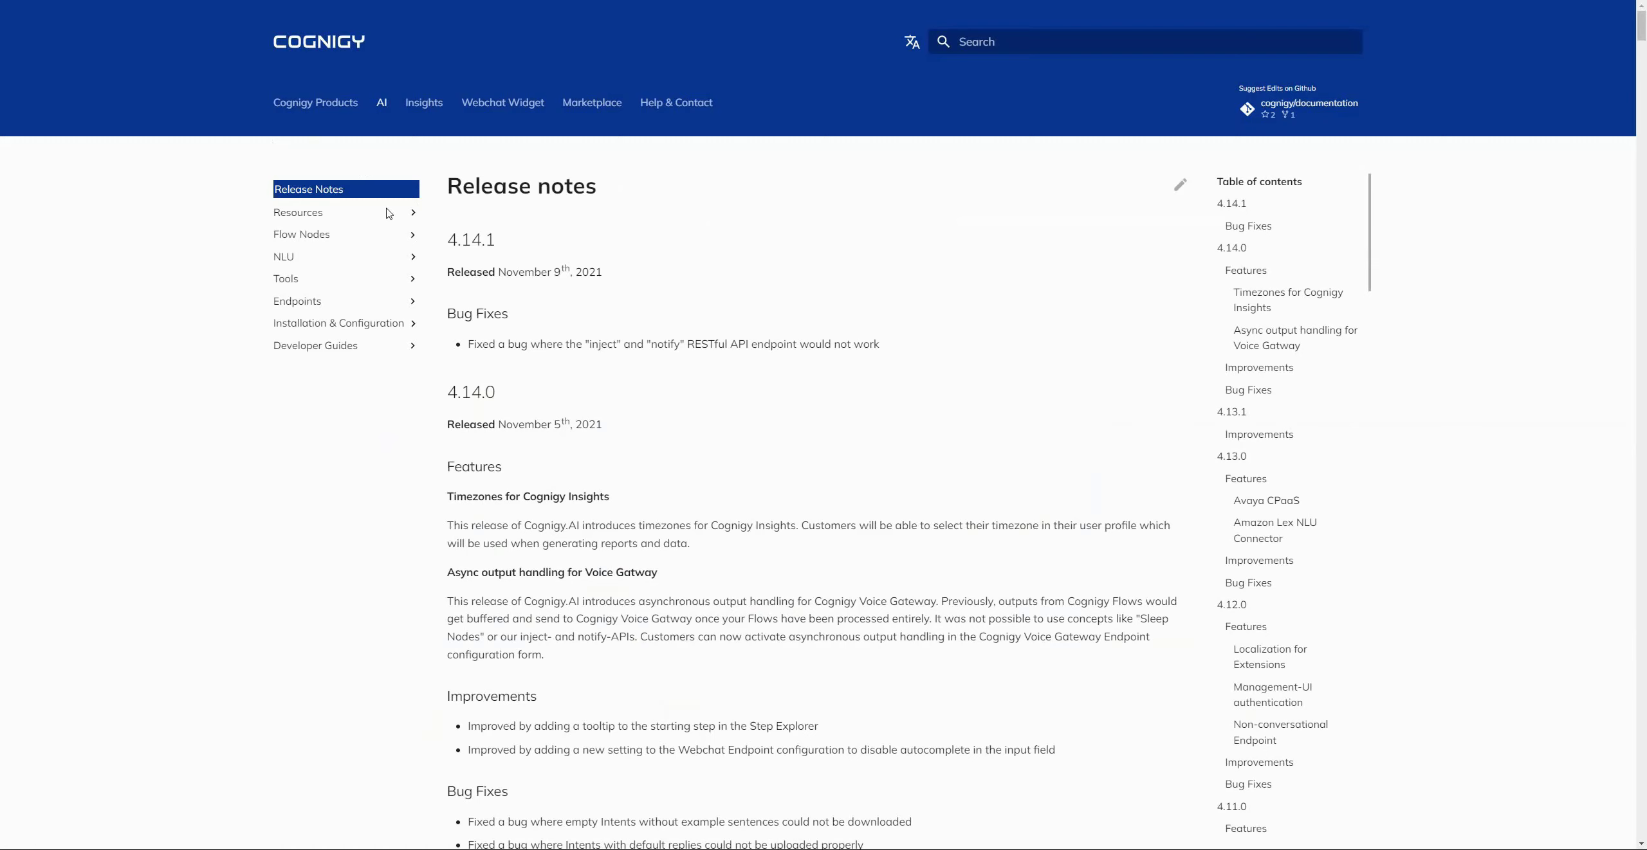
pyautogui.click(414, 219)
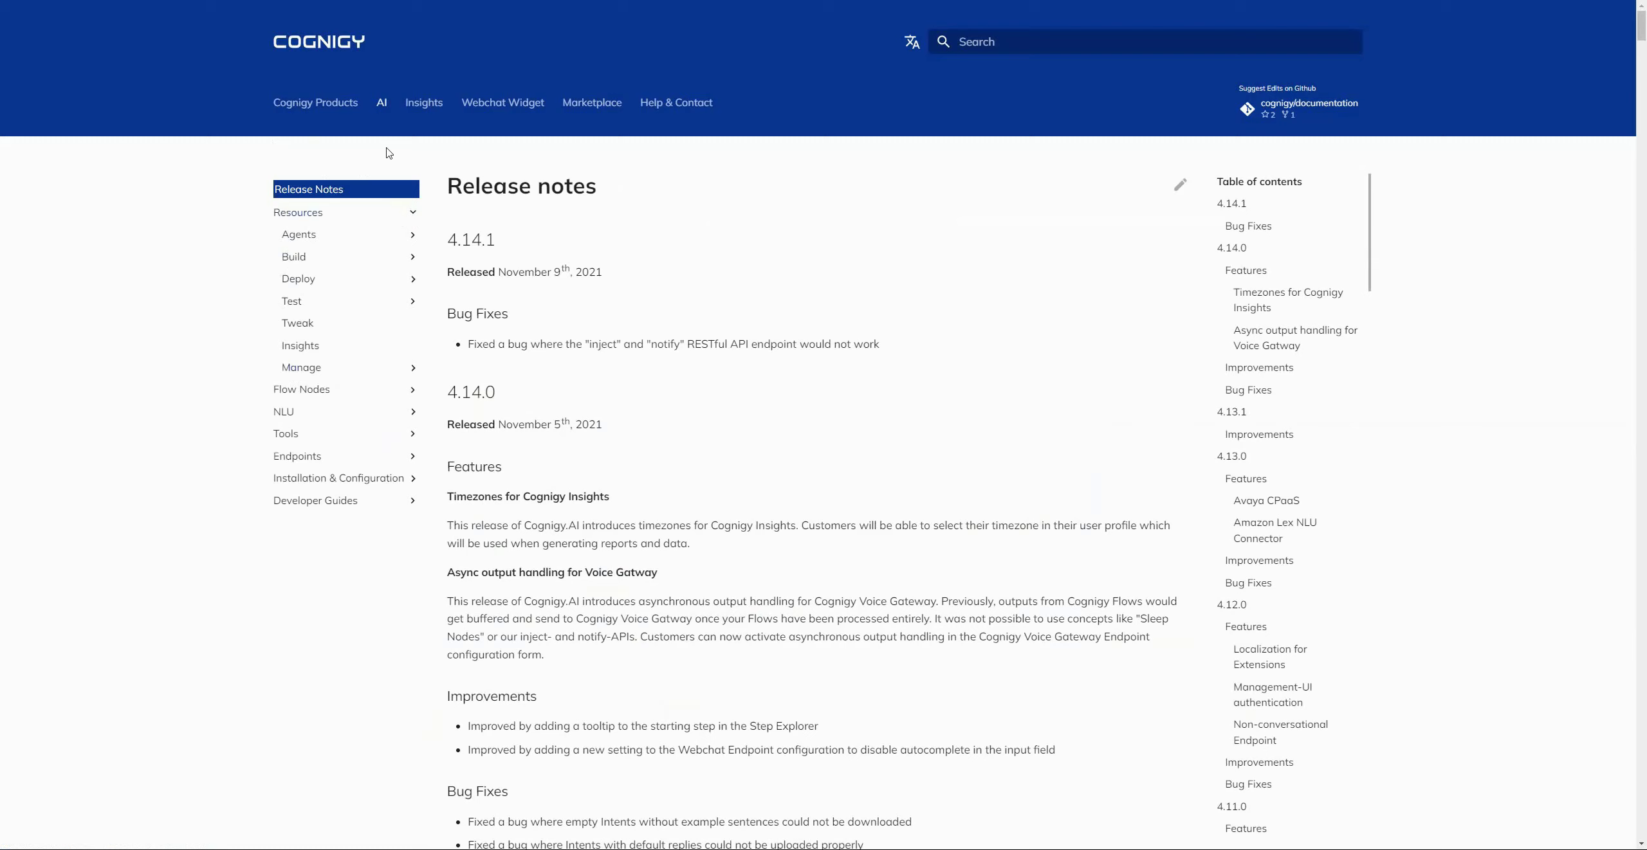
pyautogui.click(436, 112)
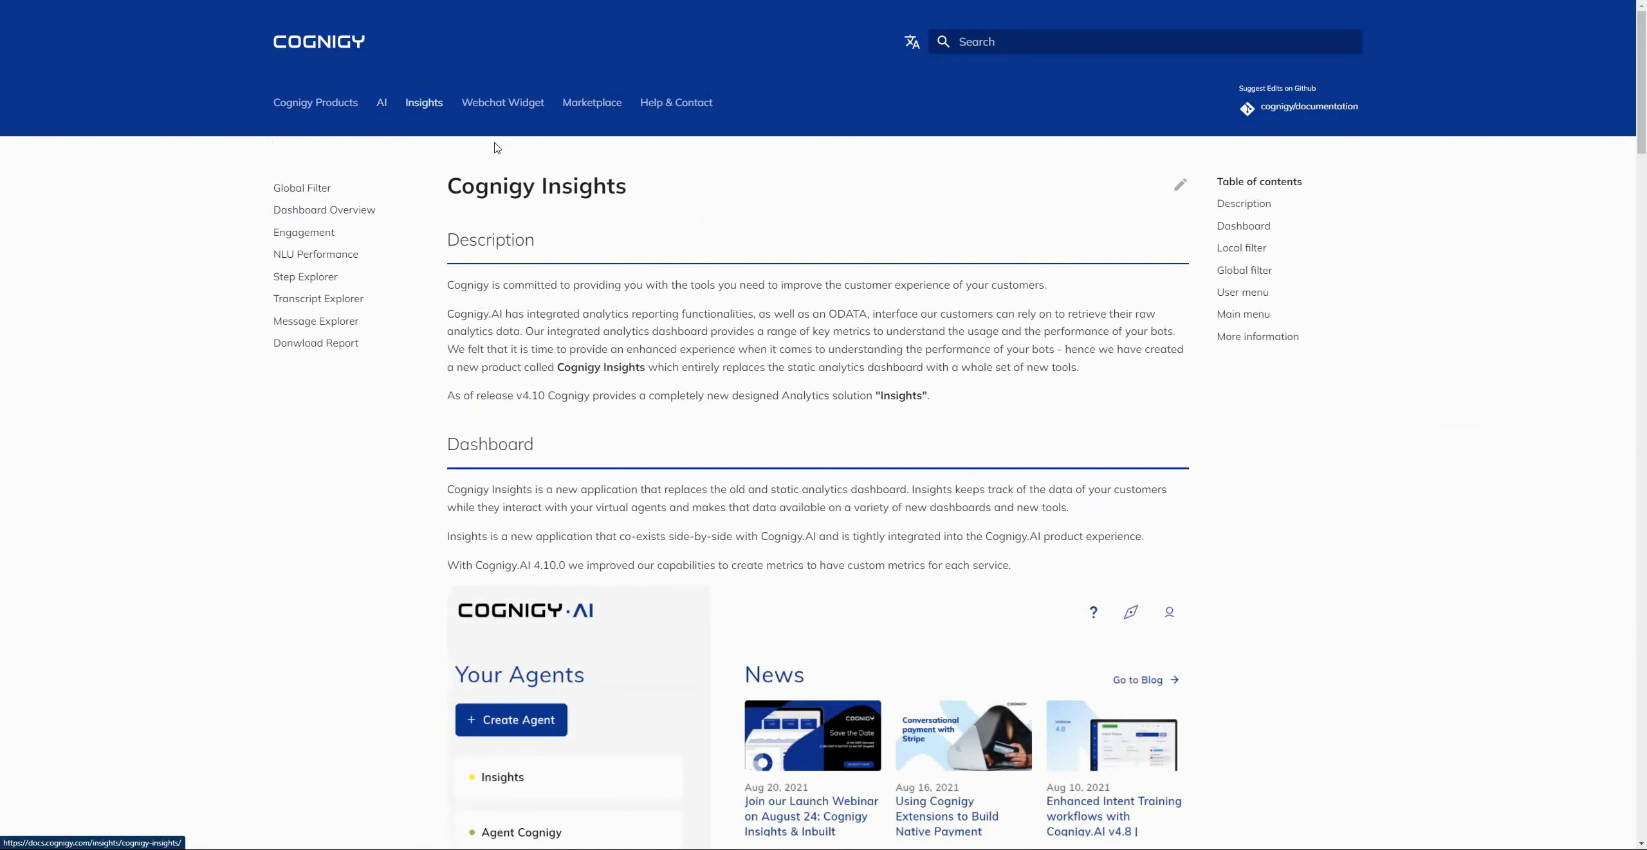
pyautogui.click(518, 109)
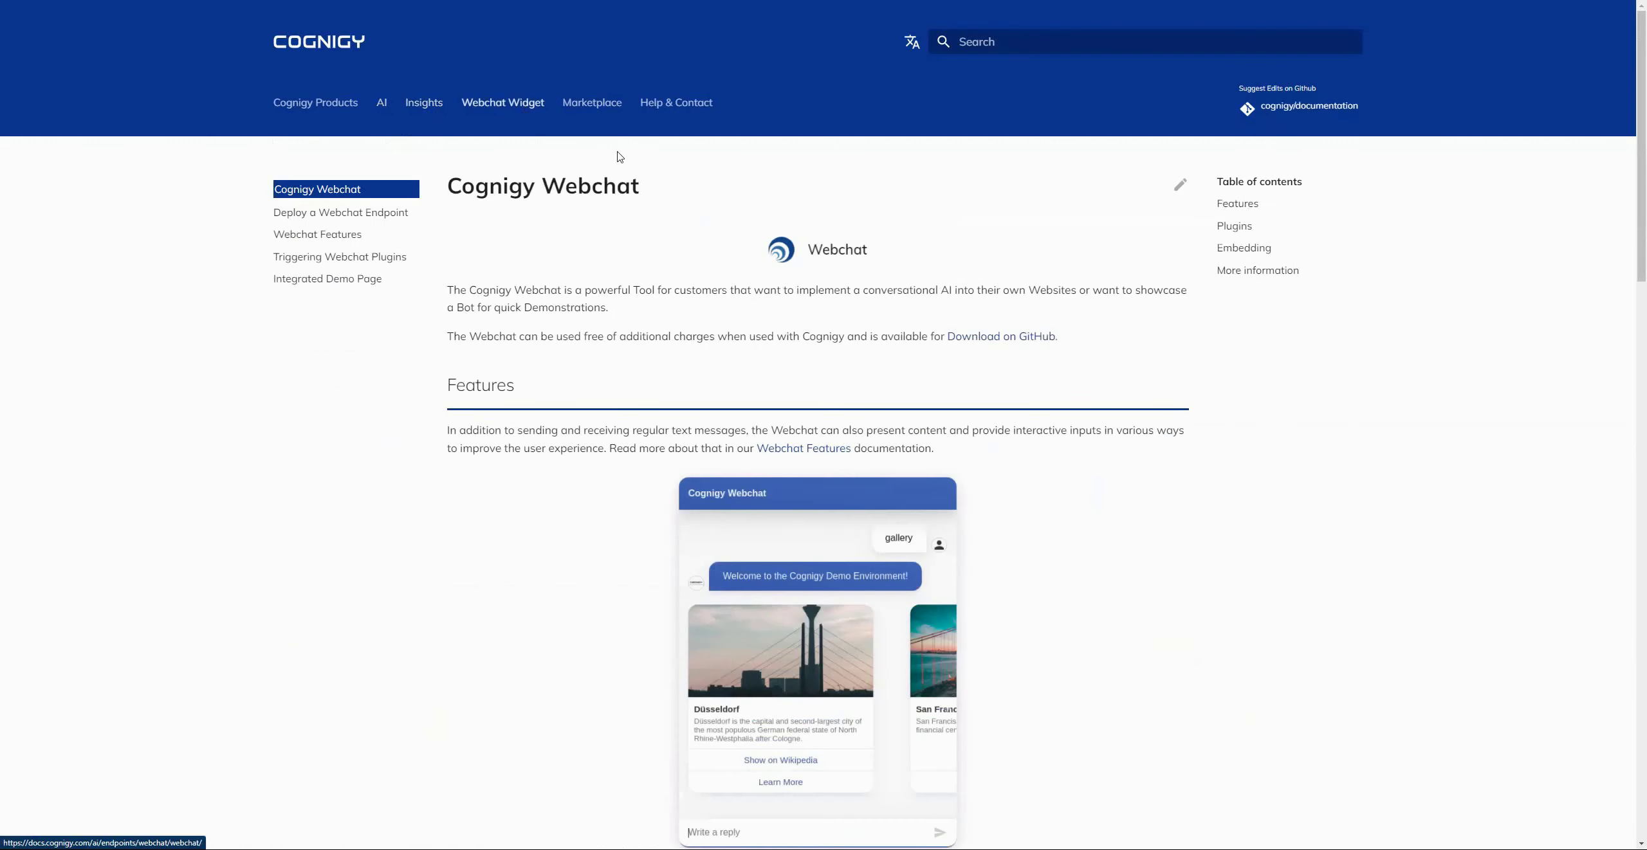
pyautogui.click(607, 107)
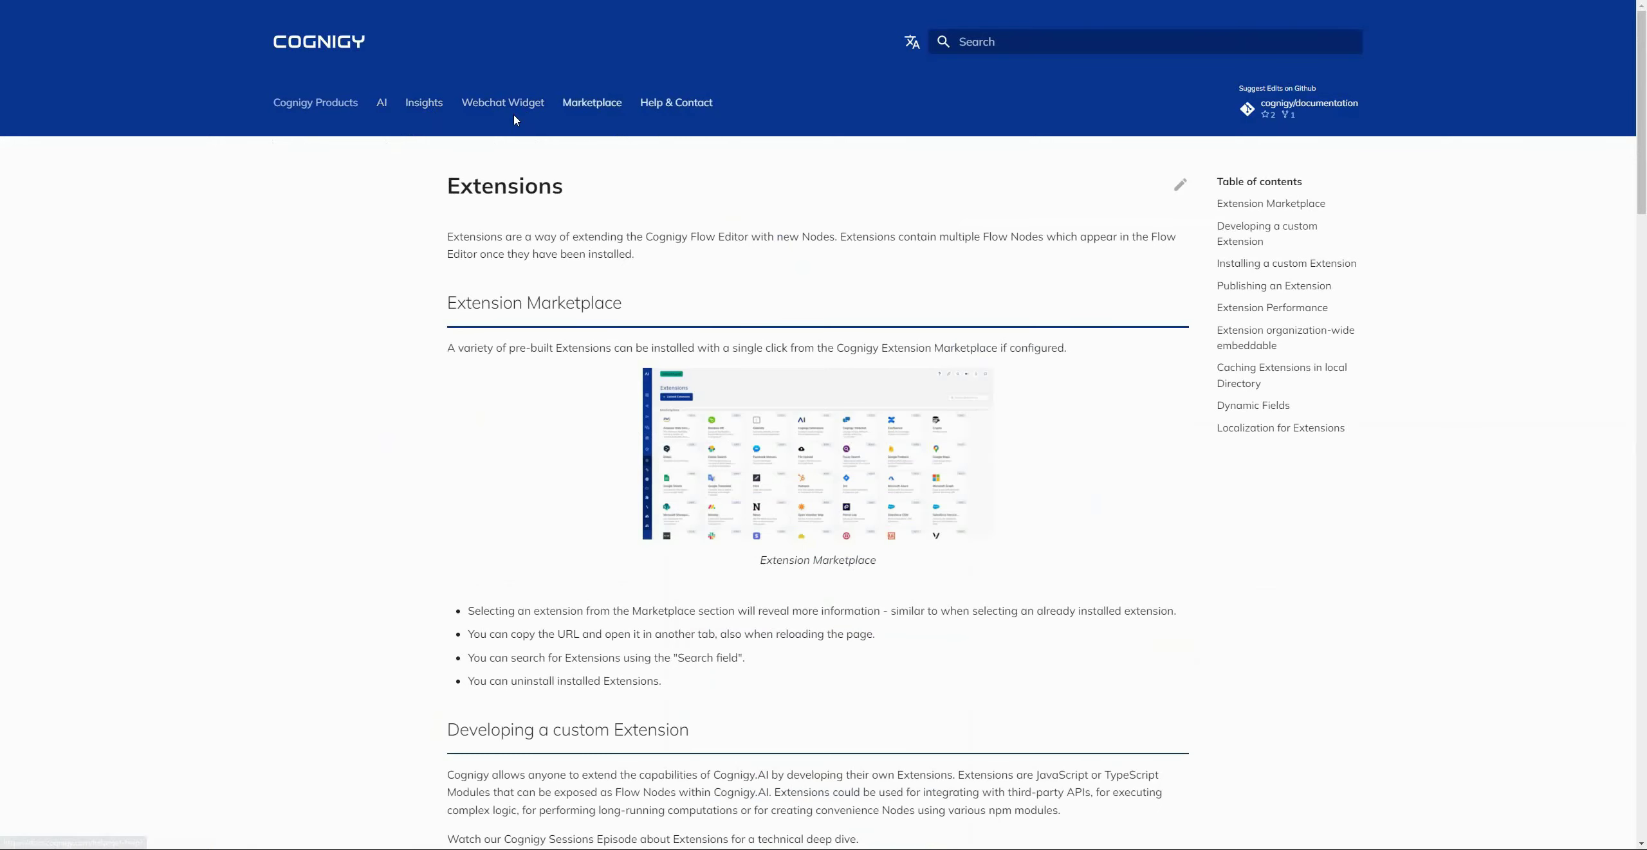
pyautogui.click(349, 110)
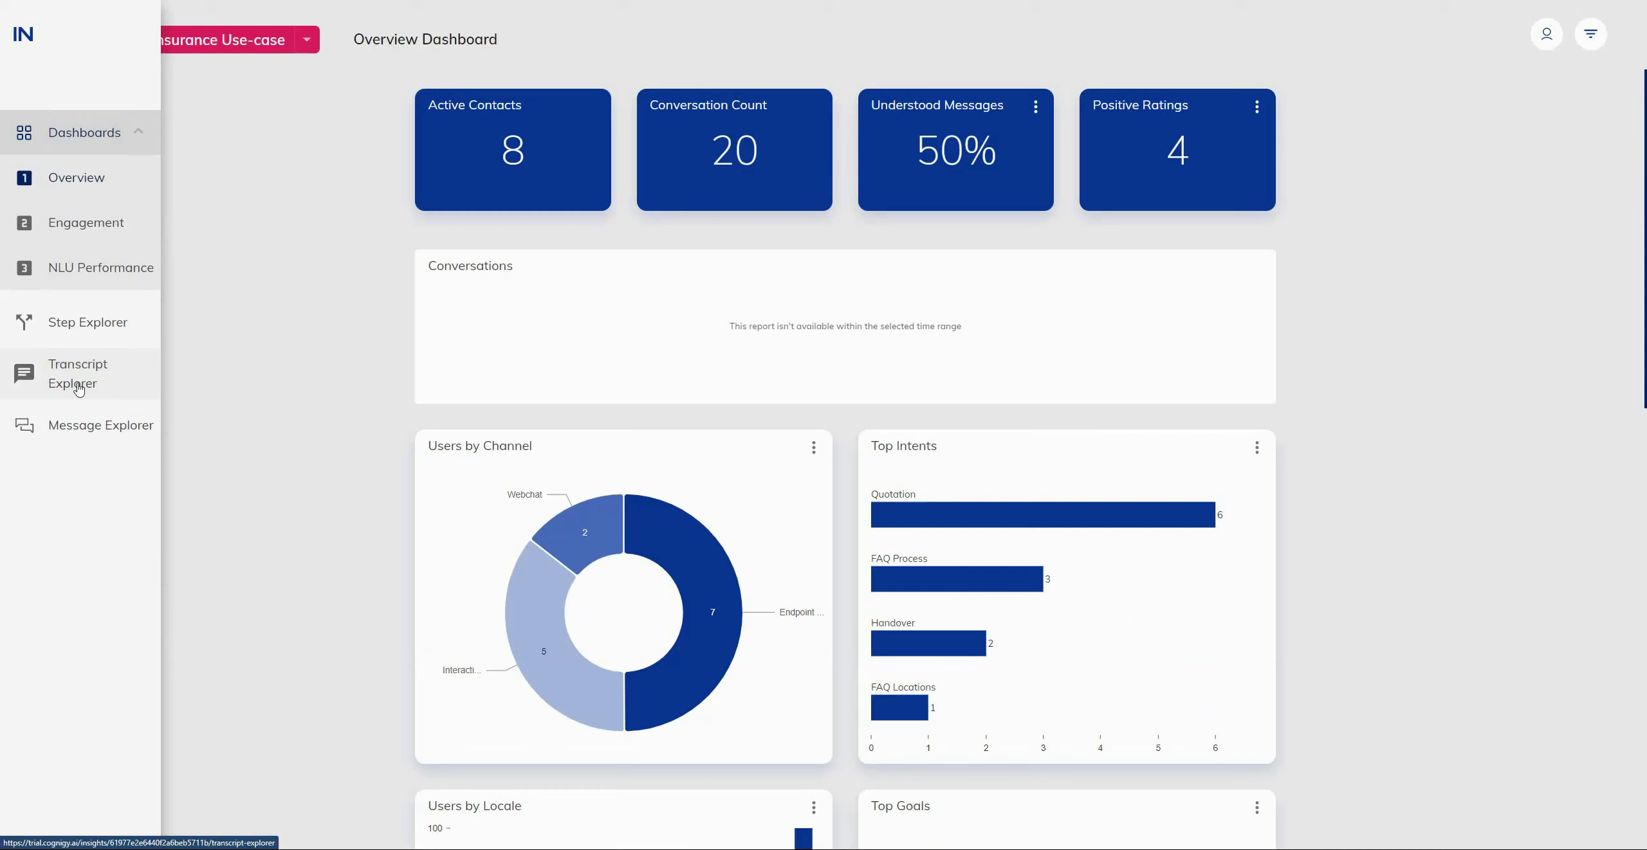
# Step: In Transcript Explorer, try a minimum message count of 10, then clear it
pyautogui.click(37, 383)
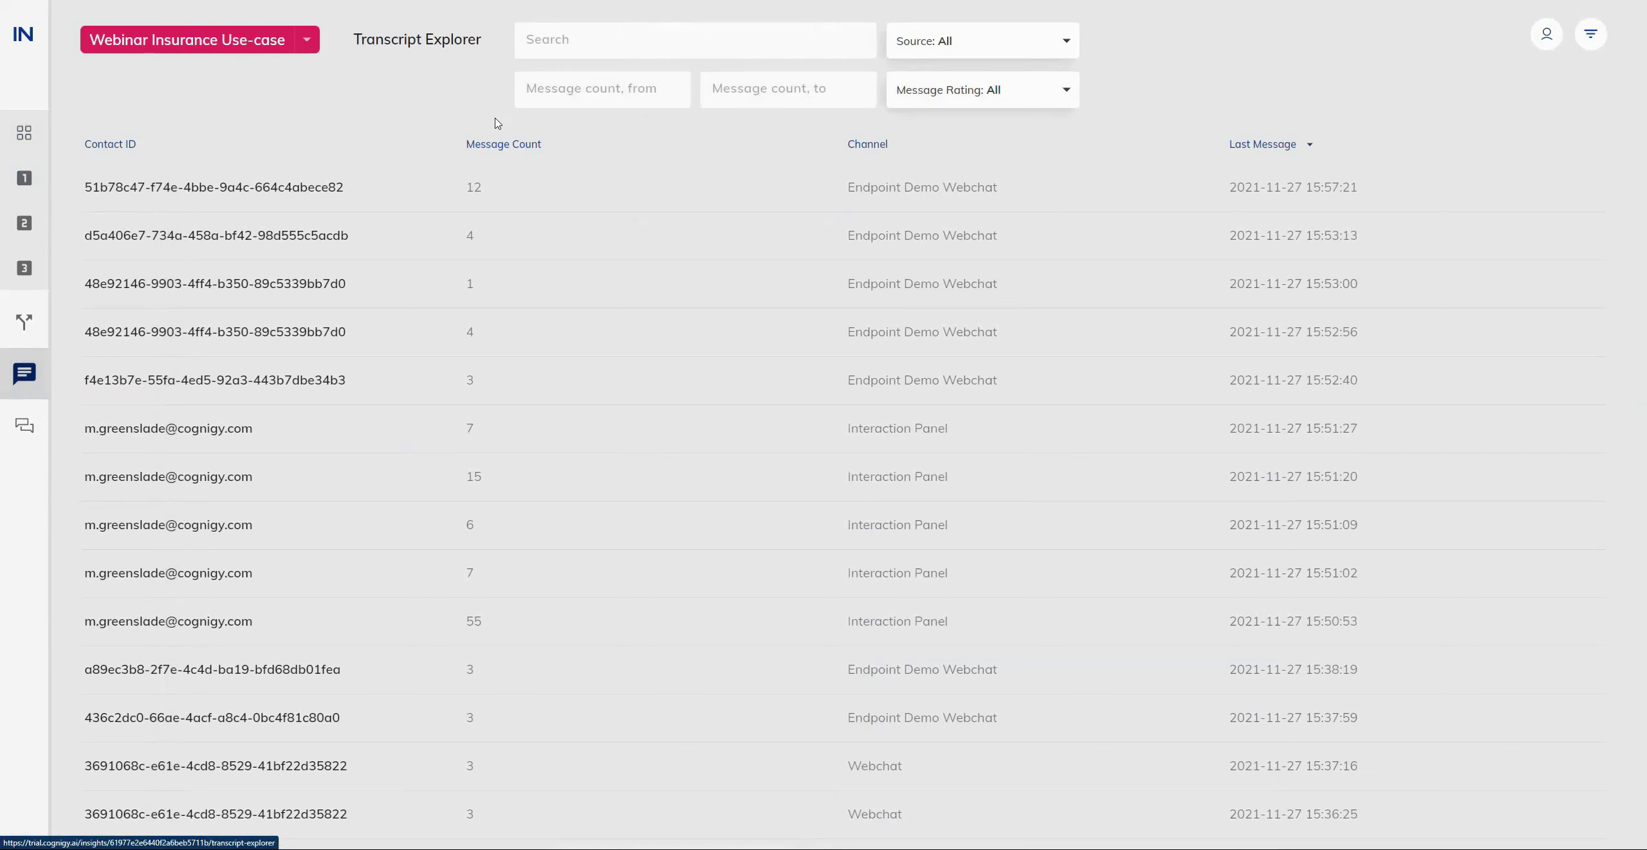
pyautogui.click(587, 93)
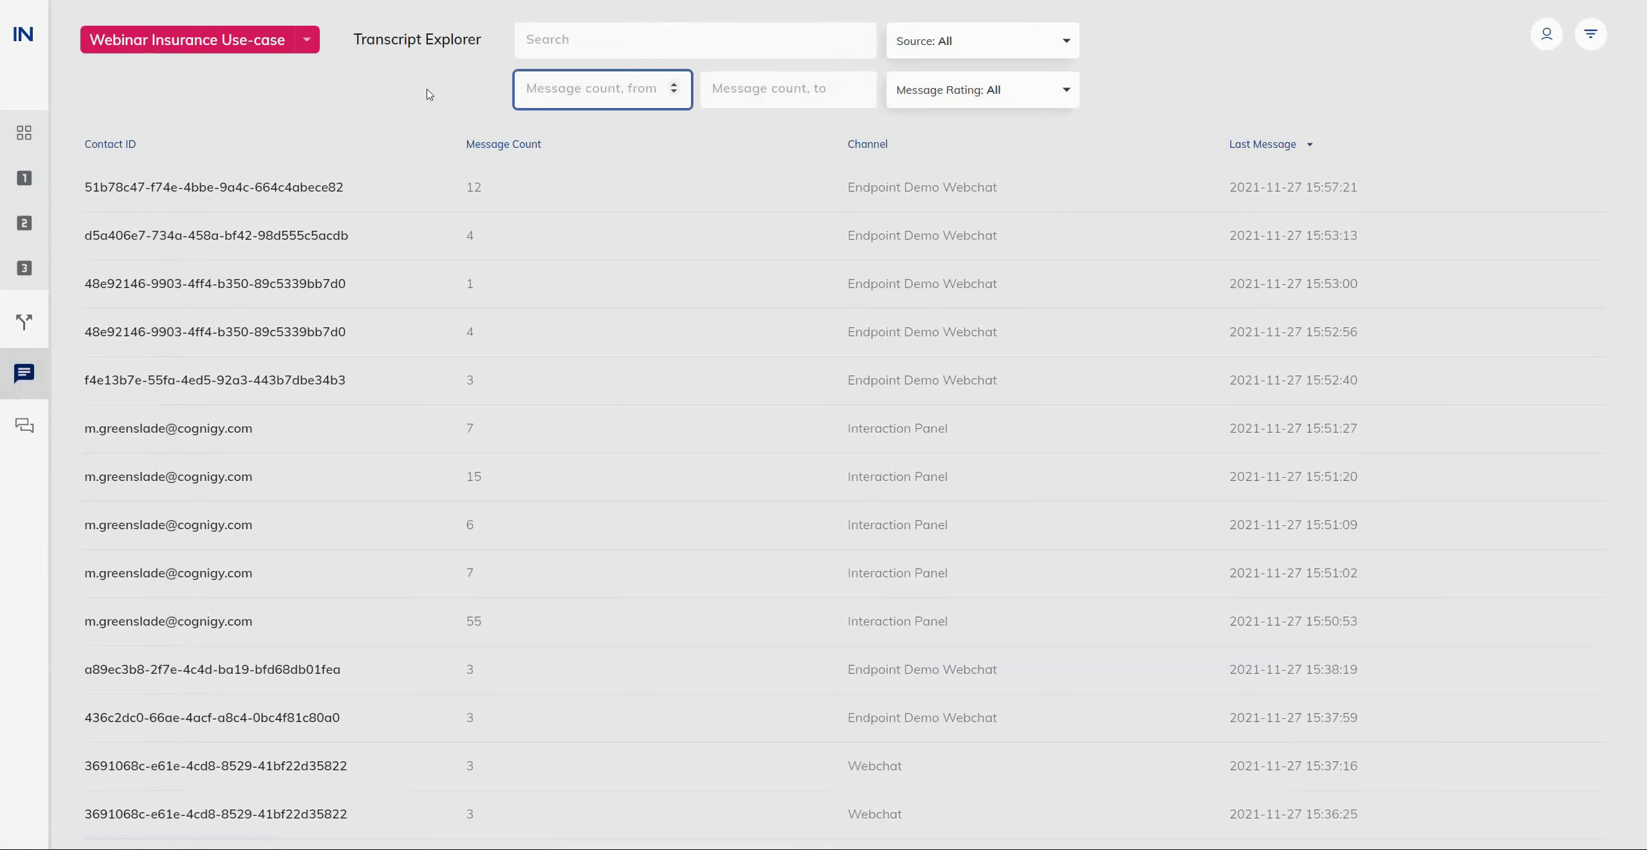
pyautogui.write('10')
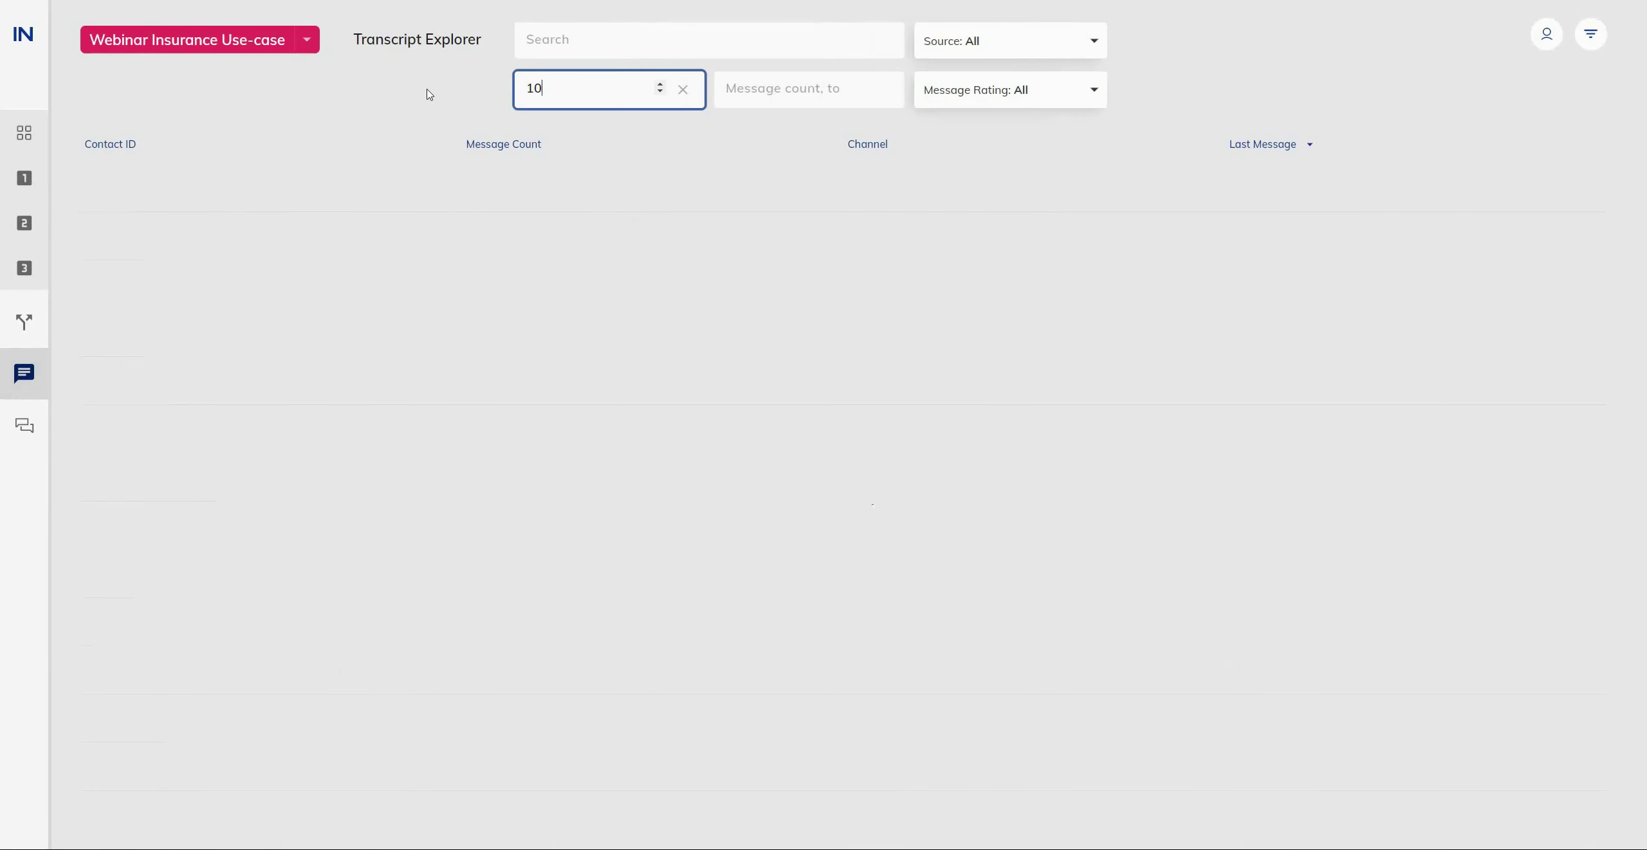
pyautogui.click(460, 86)
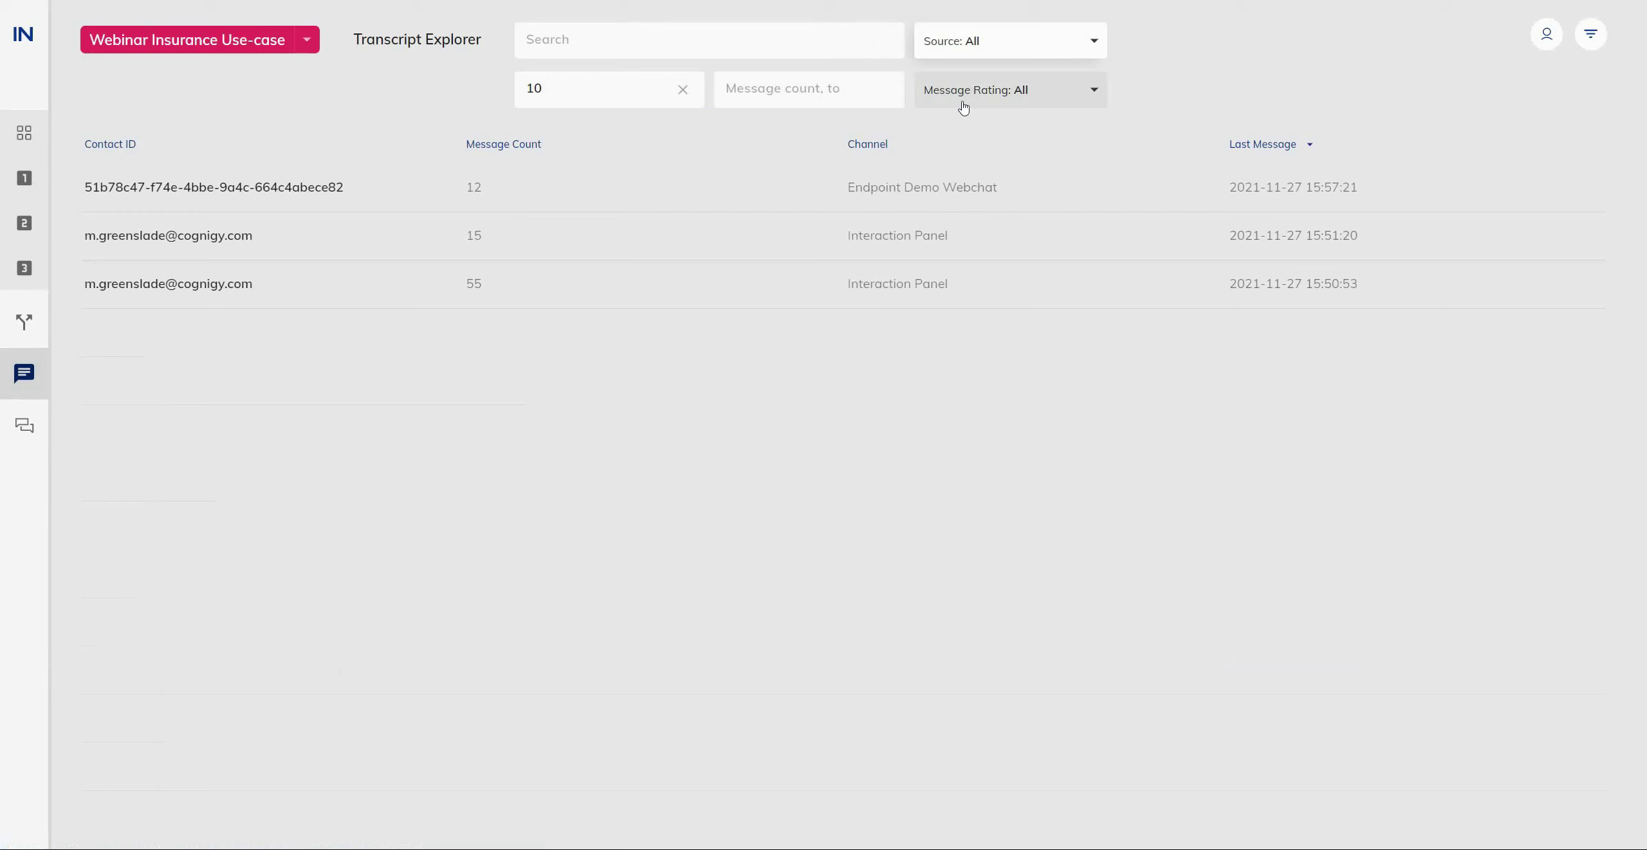
pyautogui.click(682, 90)
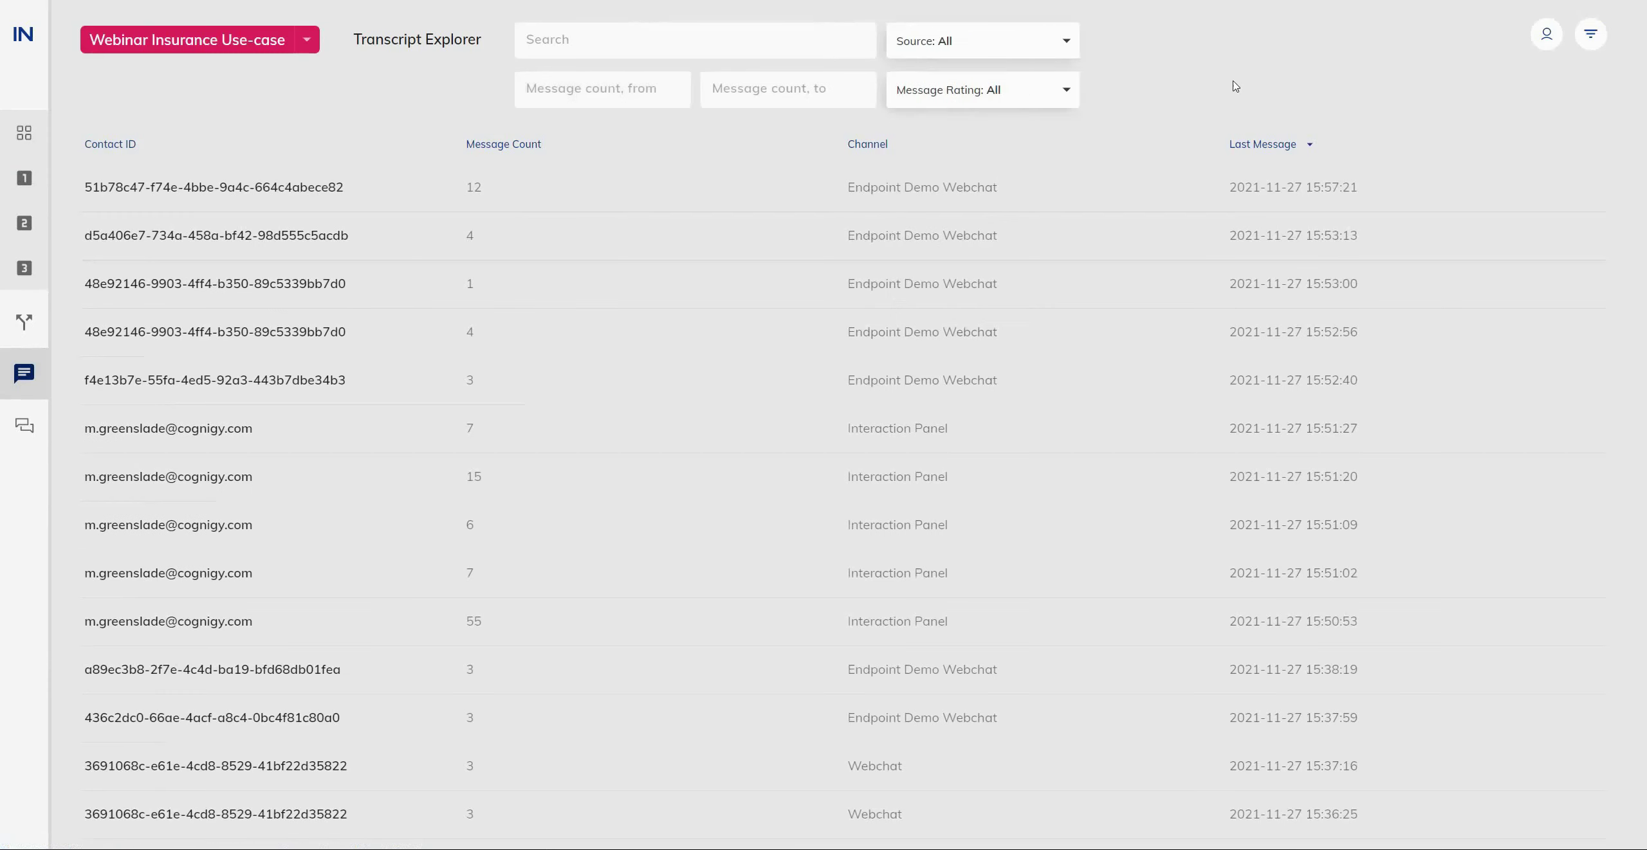
# Step: Filter the transcripts to Negative message ratings
pyautogui.click(1039, 97)
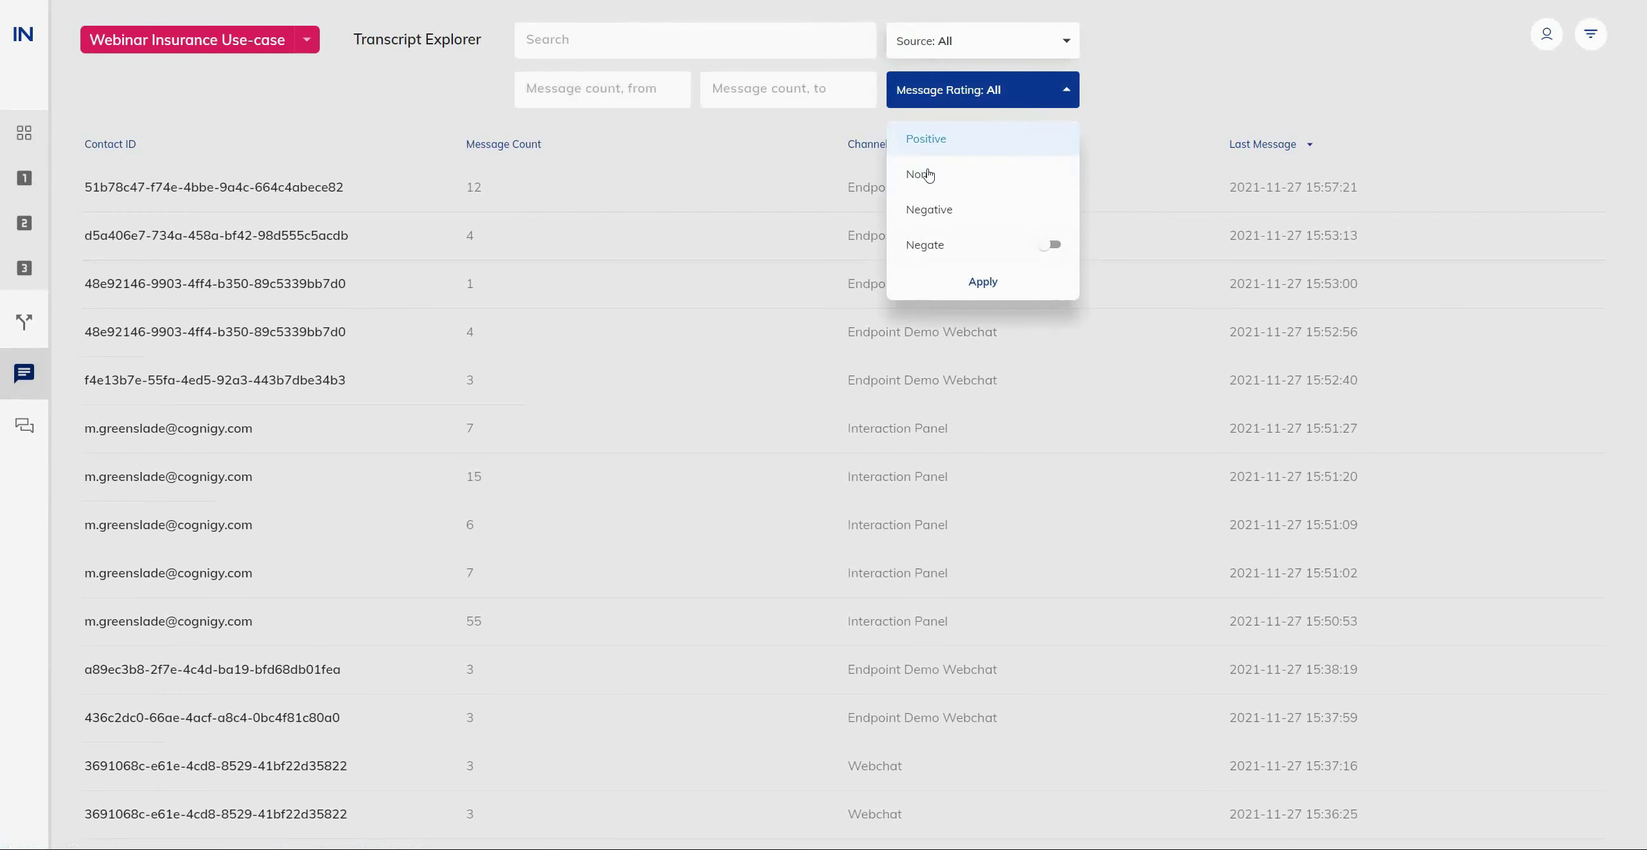
pyautogui.click(936, 218)
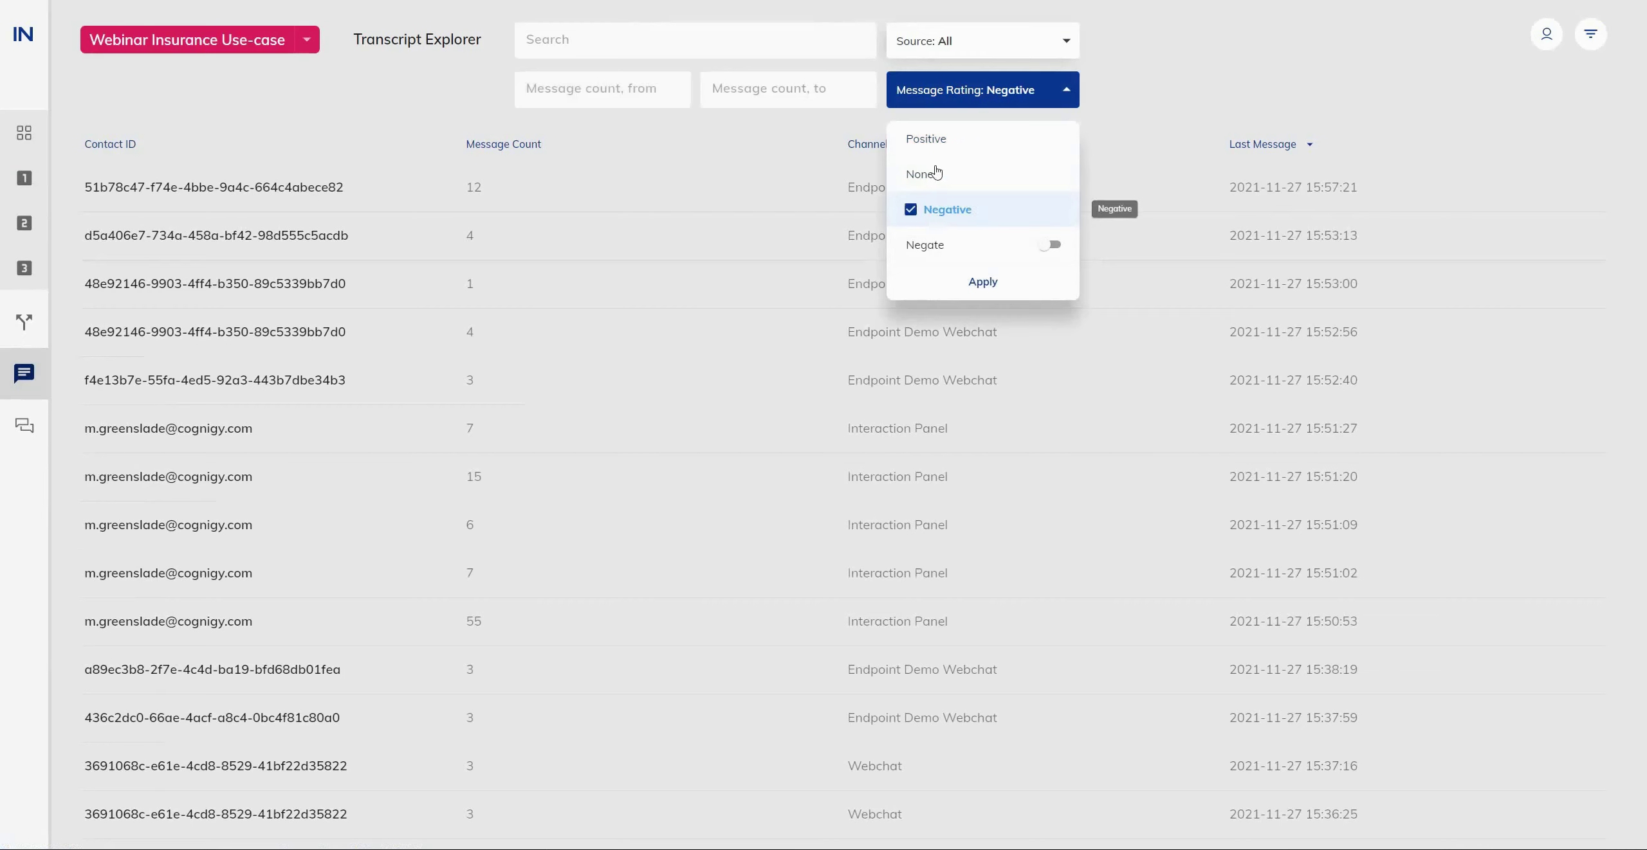
pyautogui.click(977, 286)
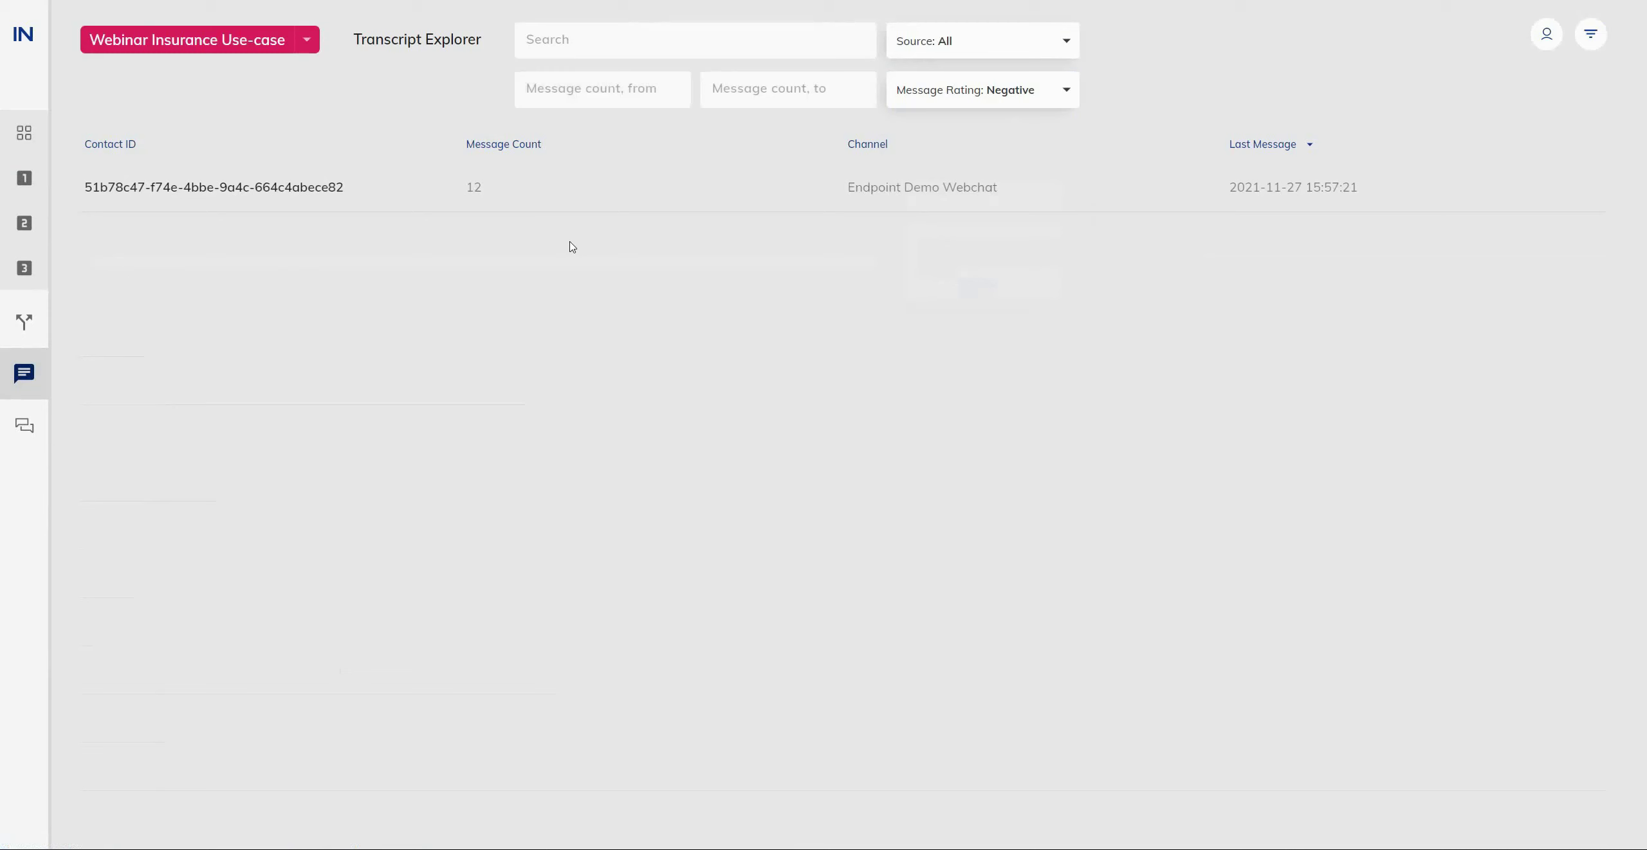
# Step: Open the negatively rated conversation's transcript and scroll down to the user's messages
pyautogui.click(473, 197)
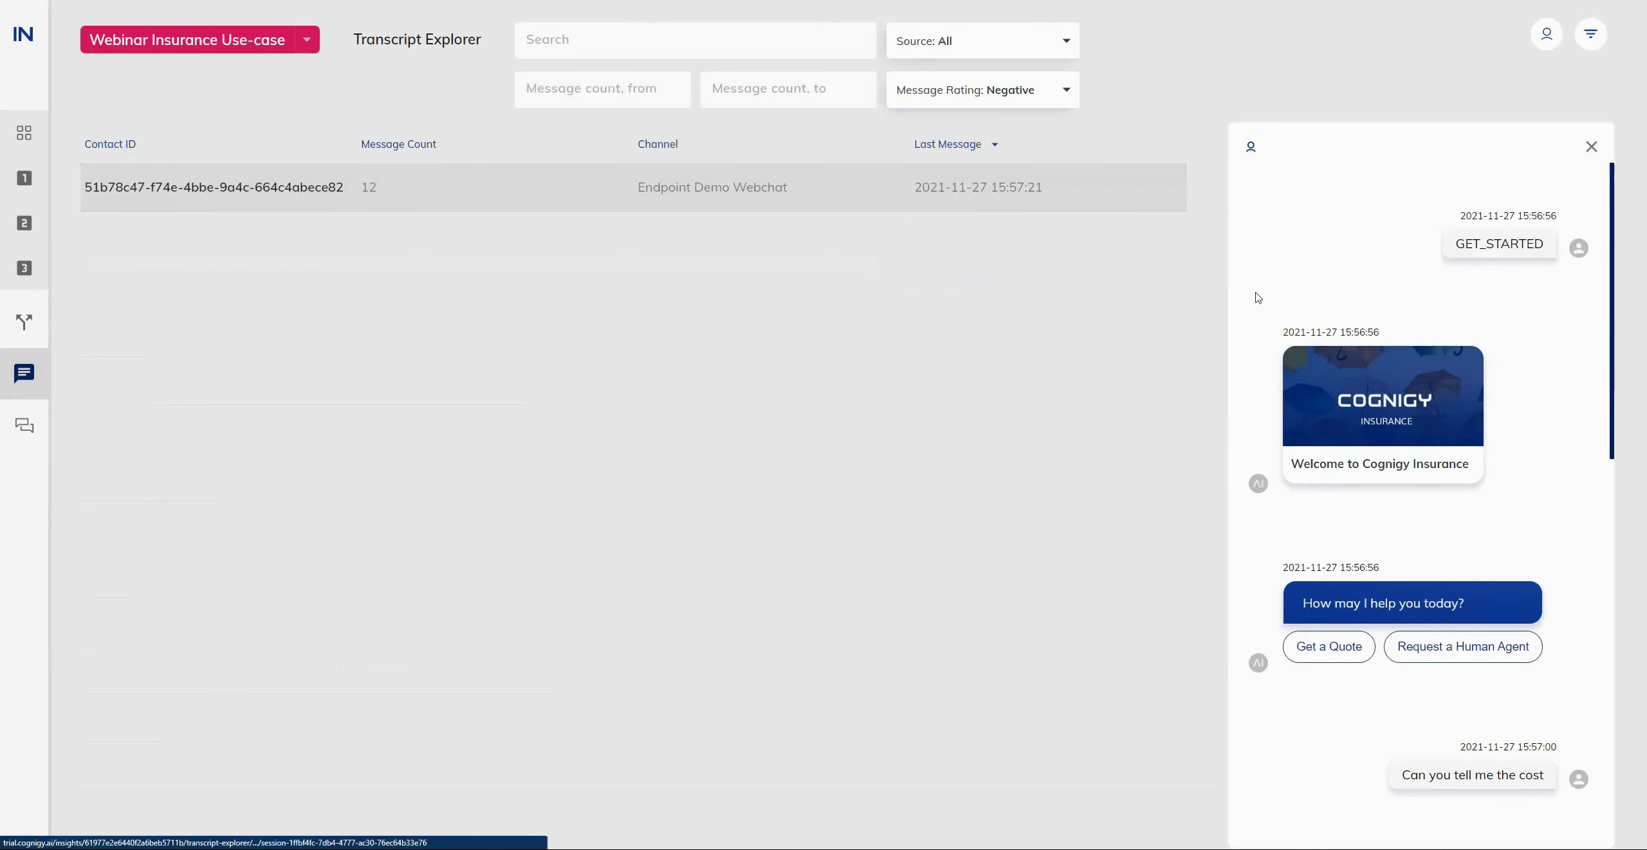
pyautogui.scroll(-5, 1577, 481)
pyautogui.scroll(-5, 1578, 481)
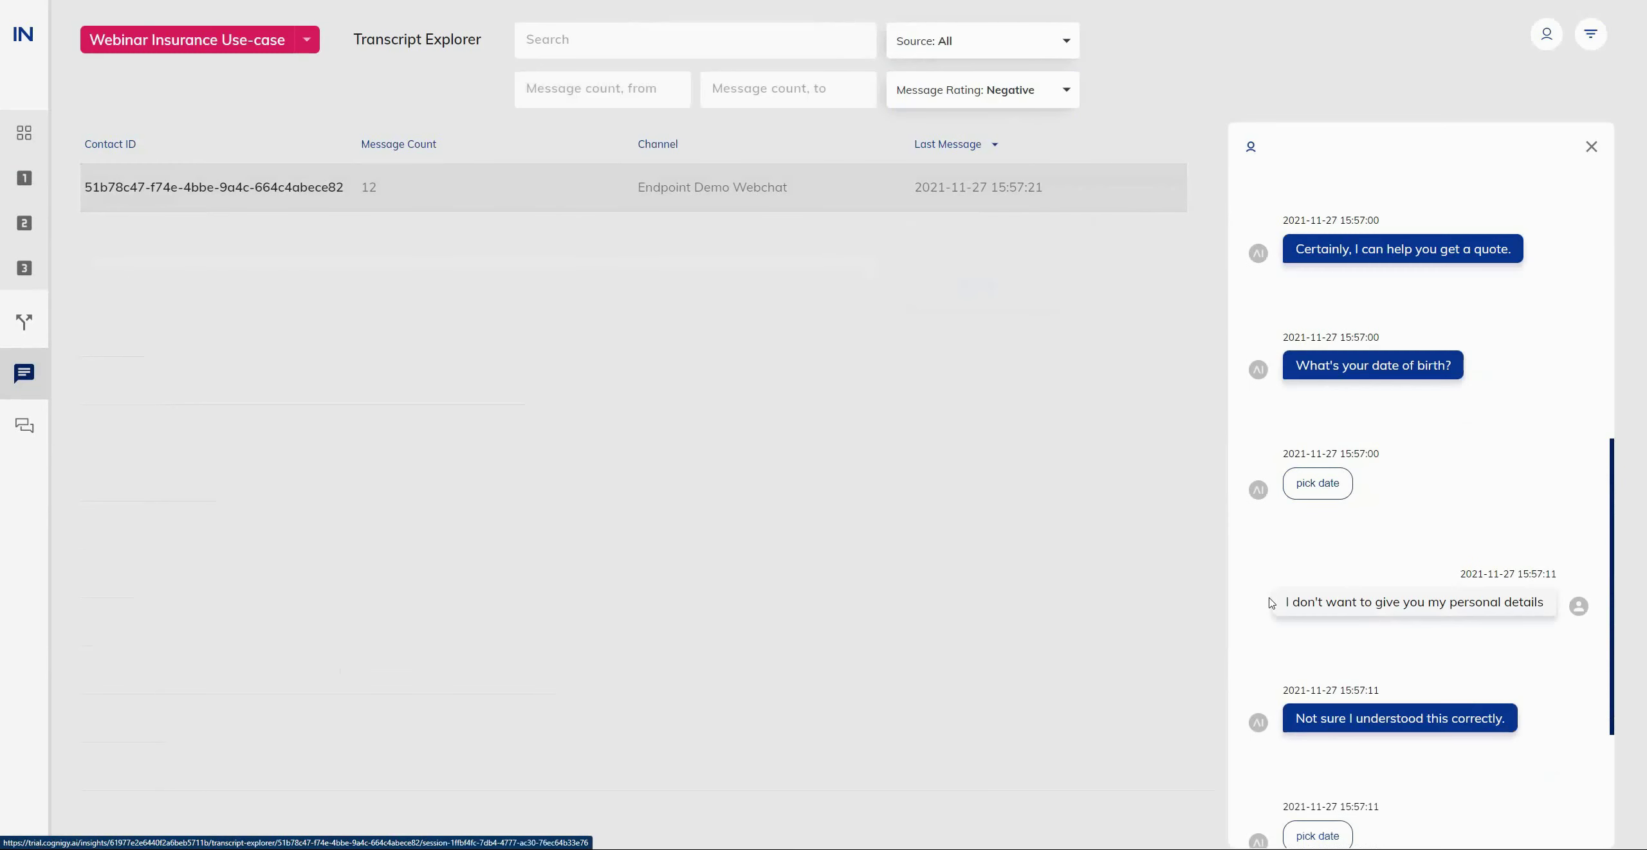
# Step: Highlight the user's message refusing to share personal details
pyautogui.moveTo(1277, 603); pyautogui.dragTo(1554, 607)
pyautogui.tripleClick(1554, 607)
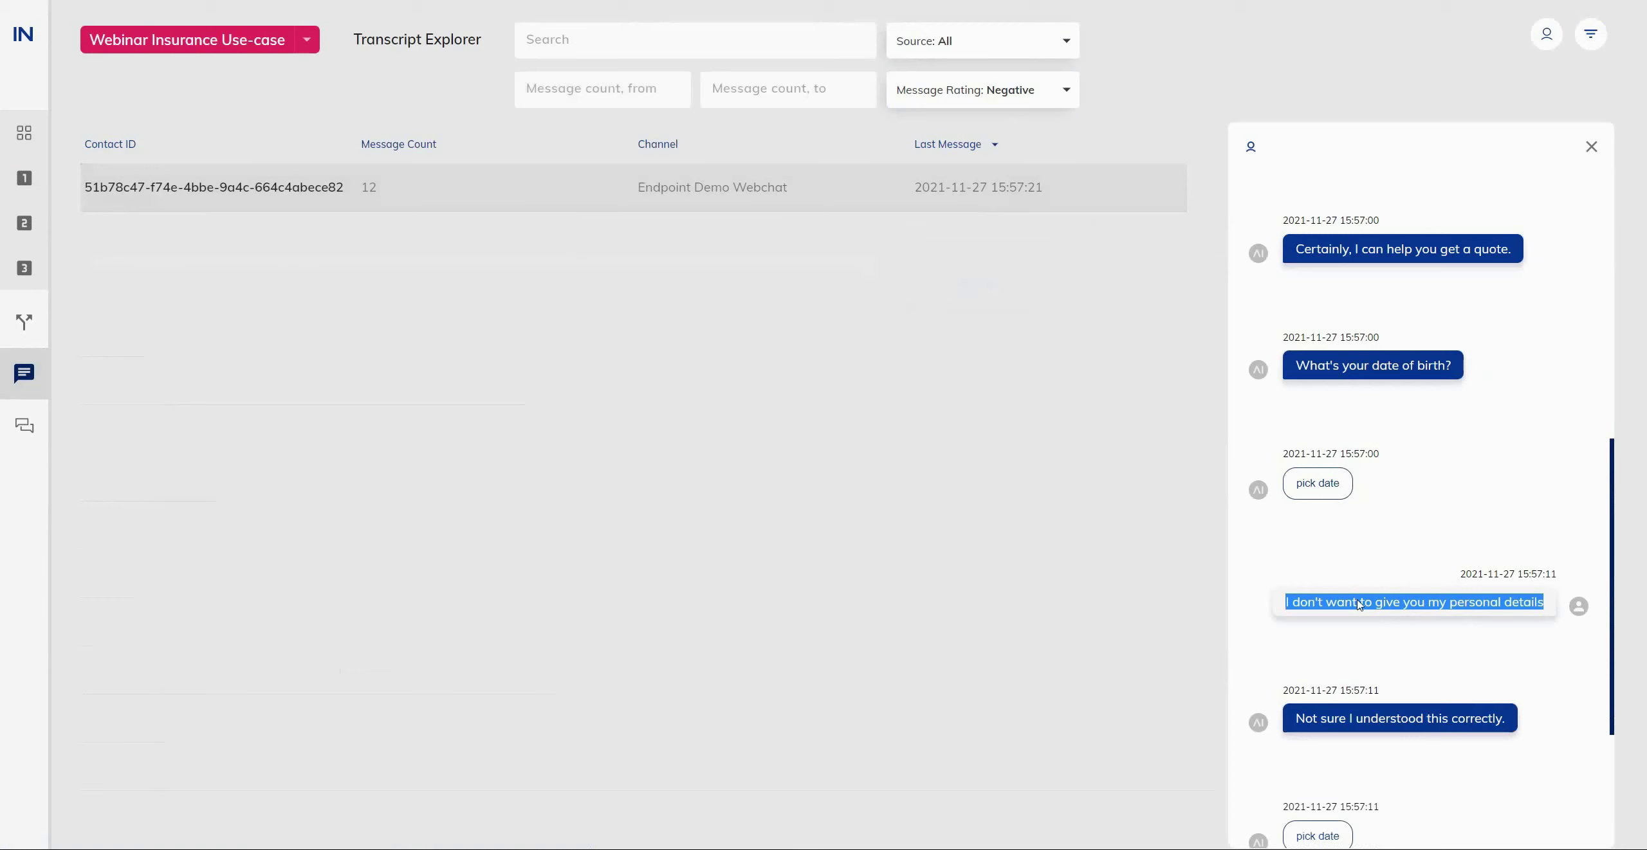
pyautogui.click(1412, 595)
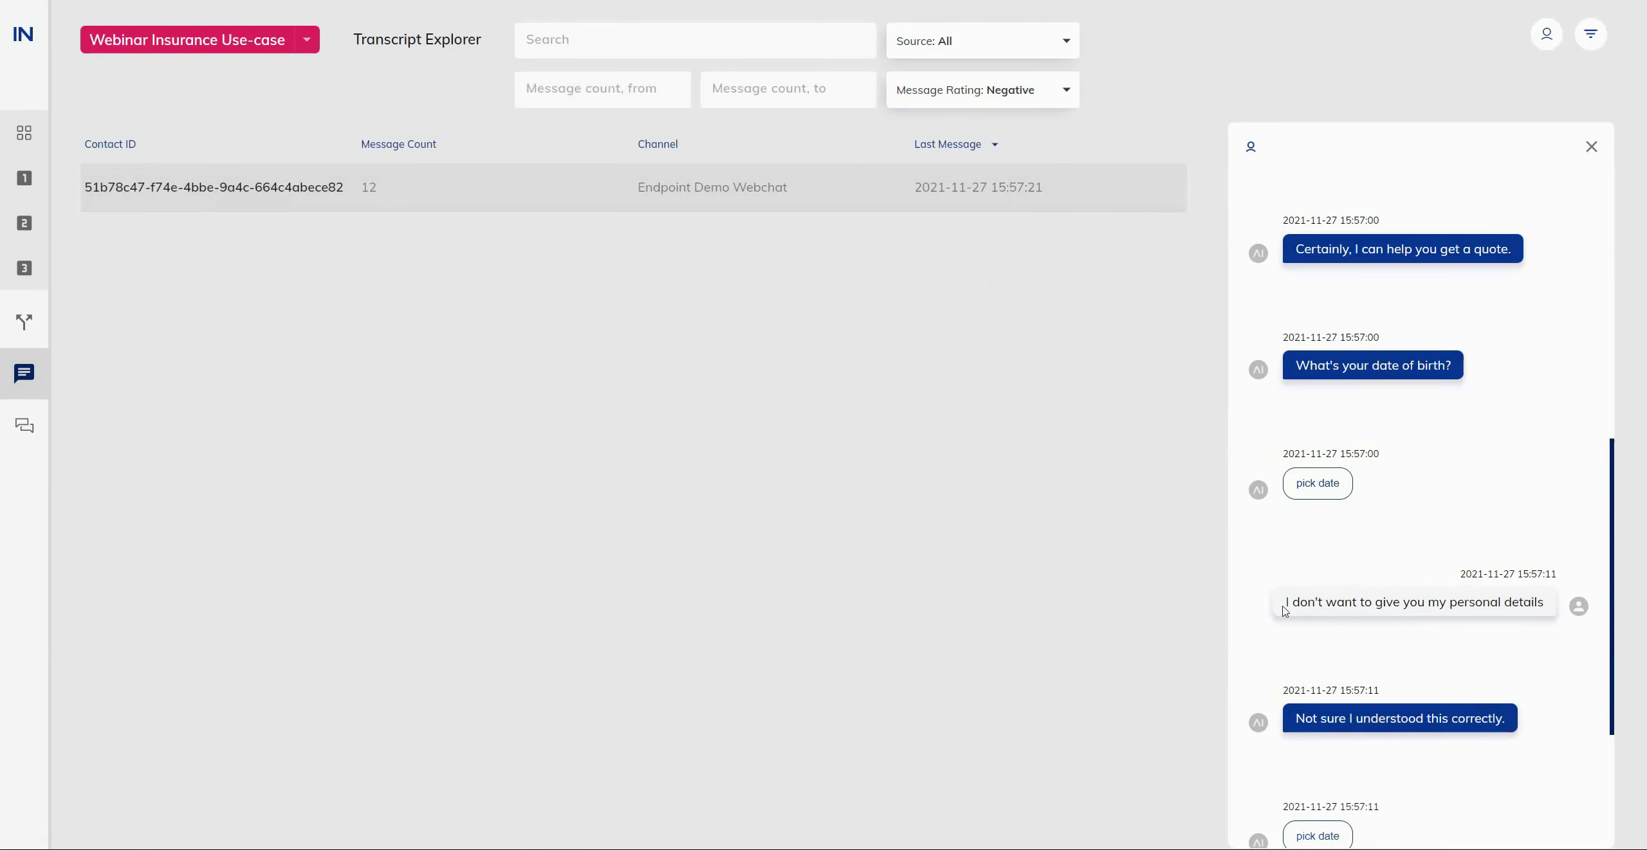
pyautogui.moveTo(1284, 604); pyautogui.dragTo(1546, 610)
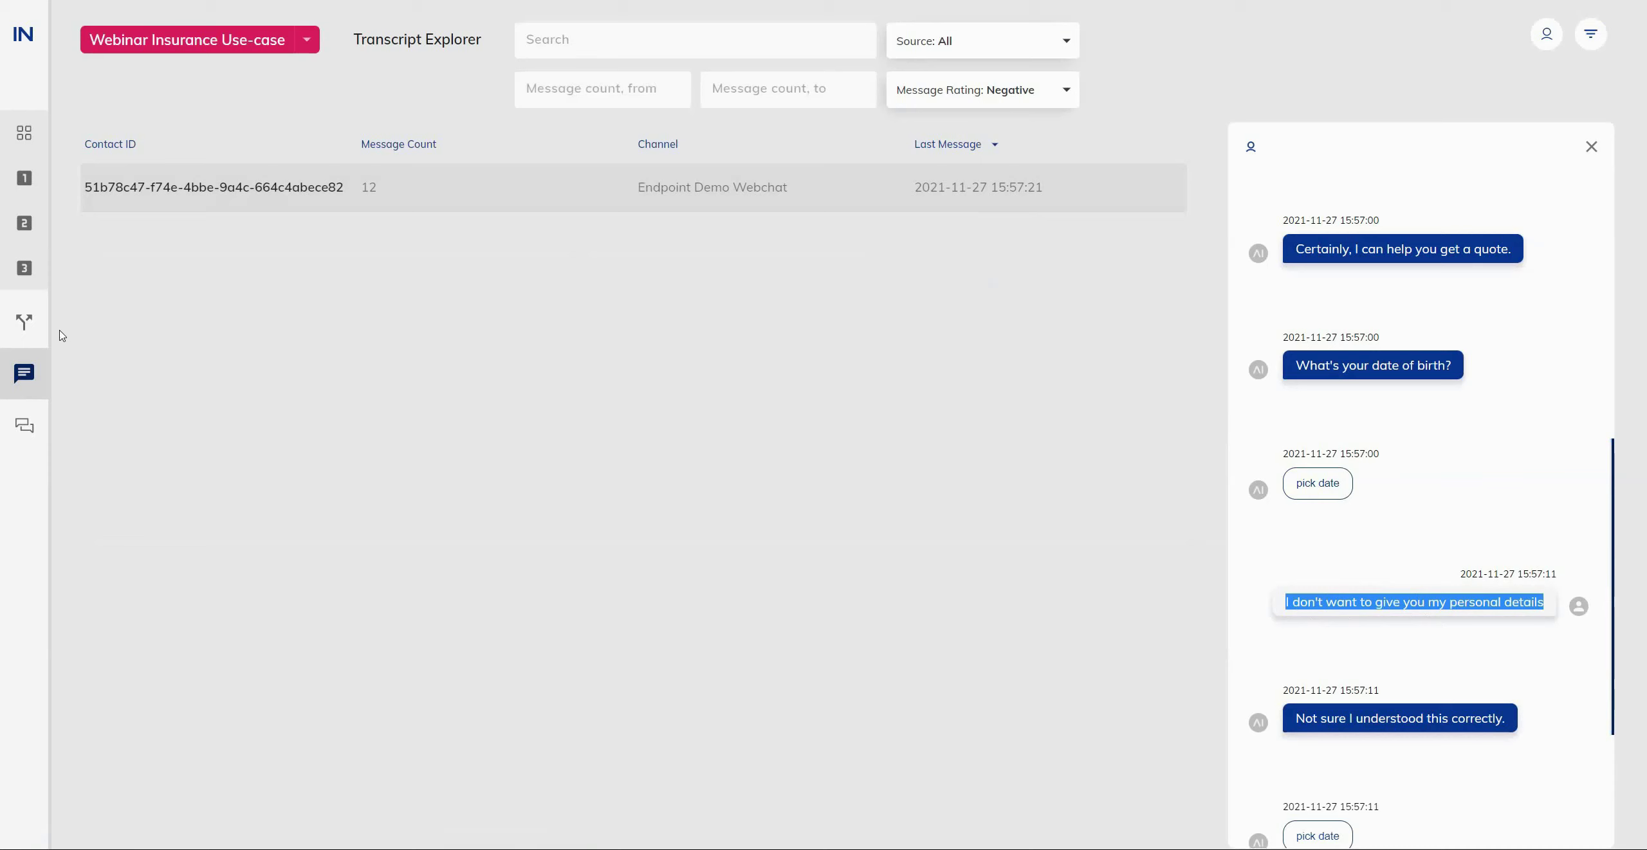
pyautogui.moveTo(54, 332)
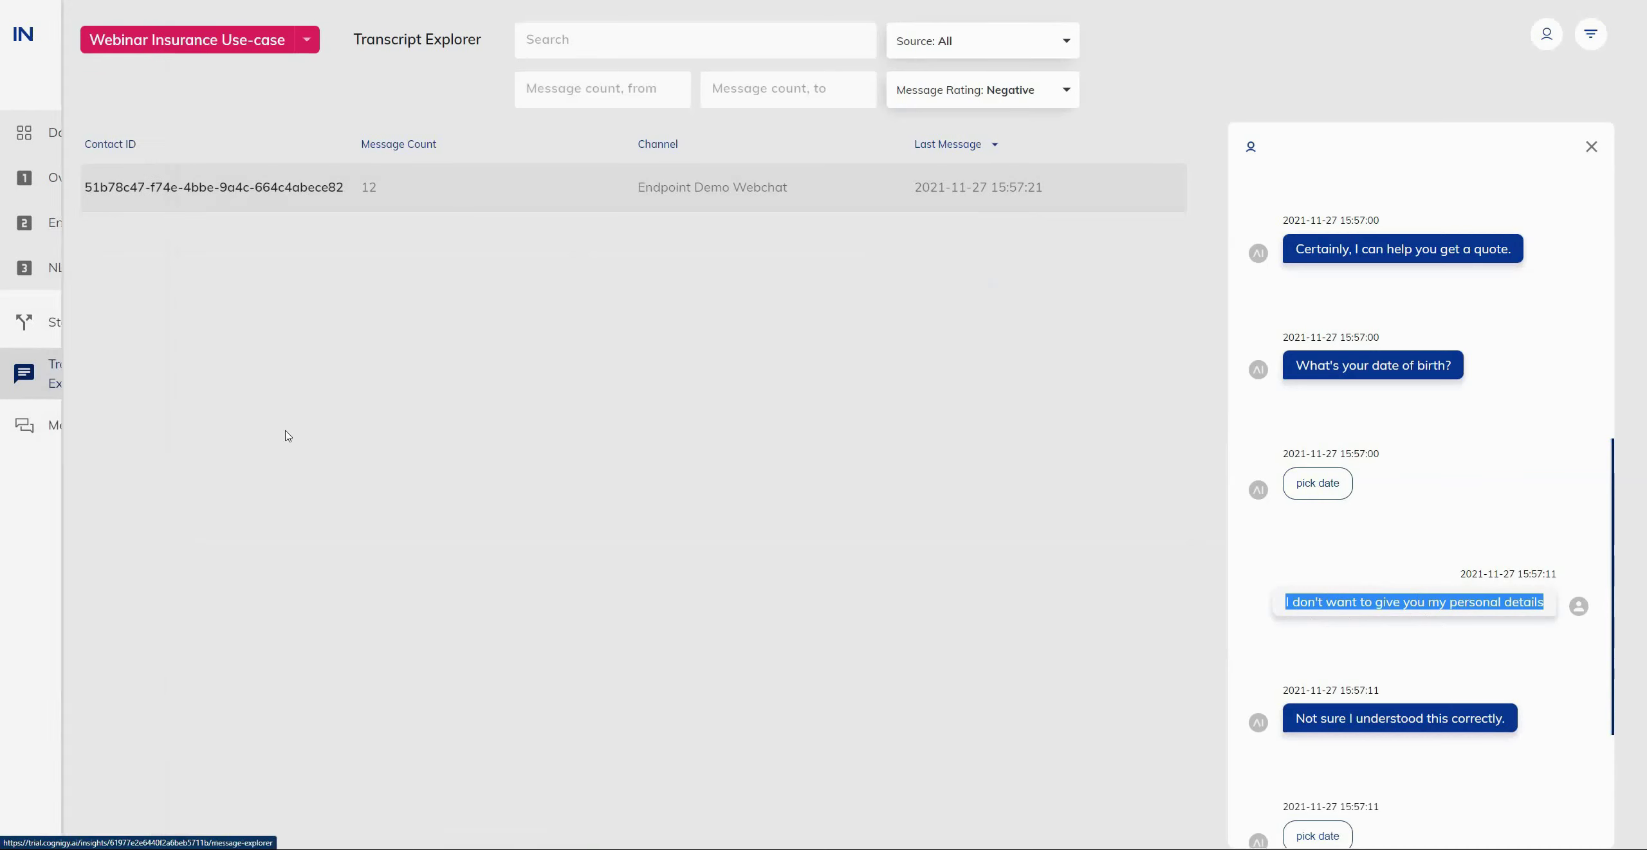
pyautogui.click(1394, 622)
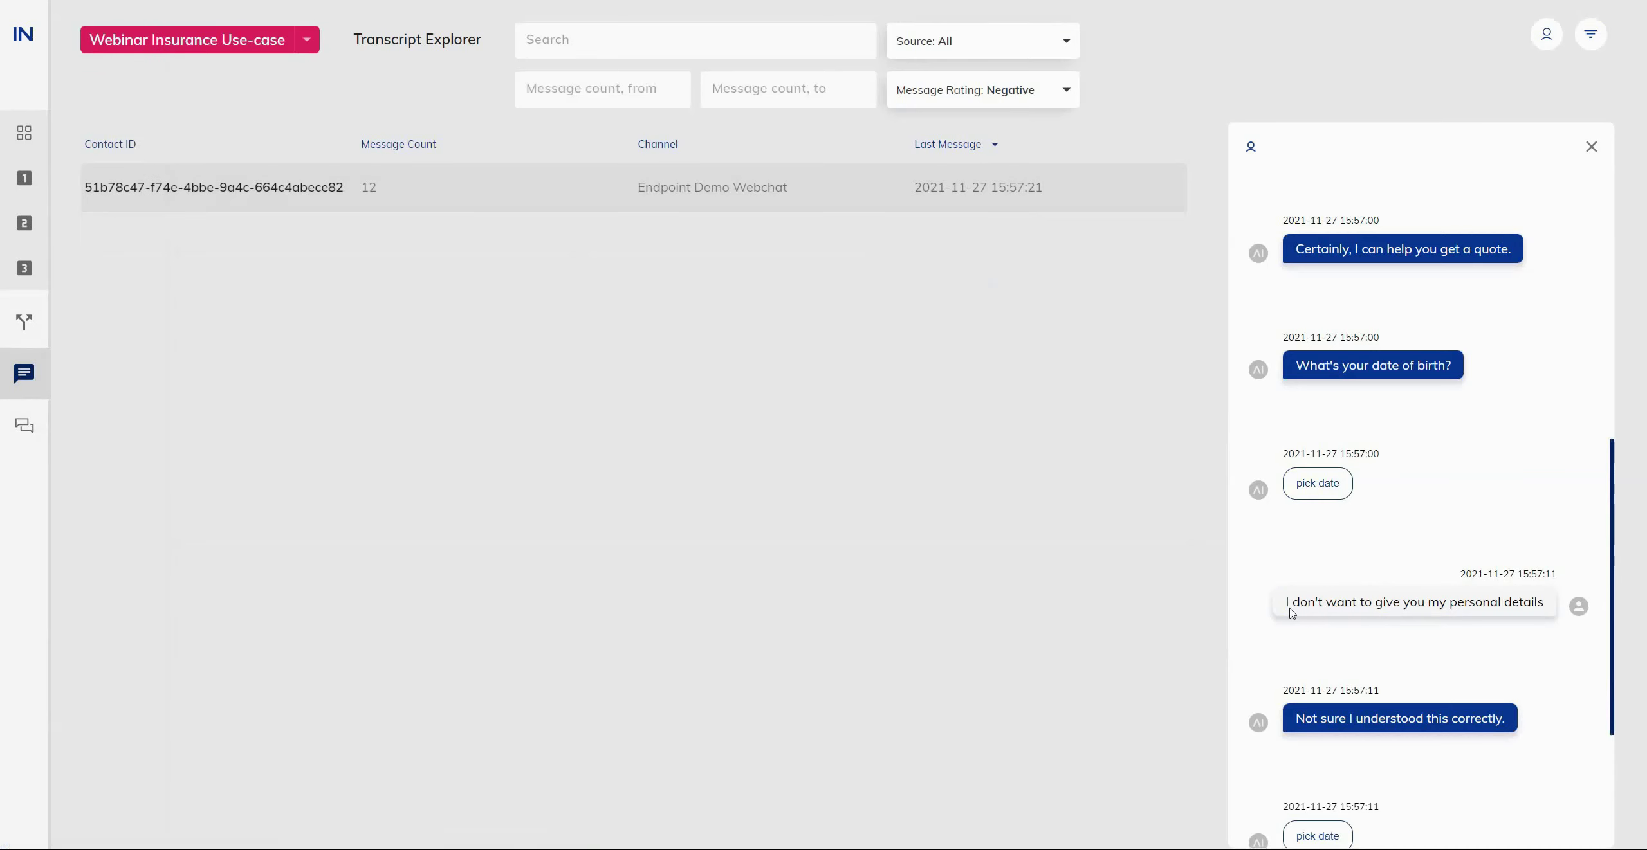
pyautogui.moveTo(1289, 609); pyautogui.dragTo(1496, 628)
pyautogui.click(1369, 604)
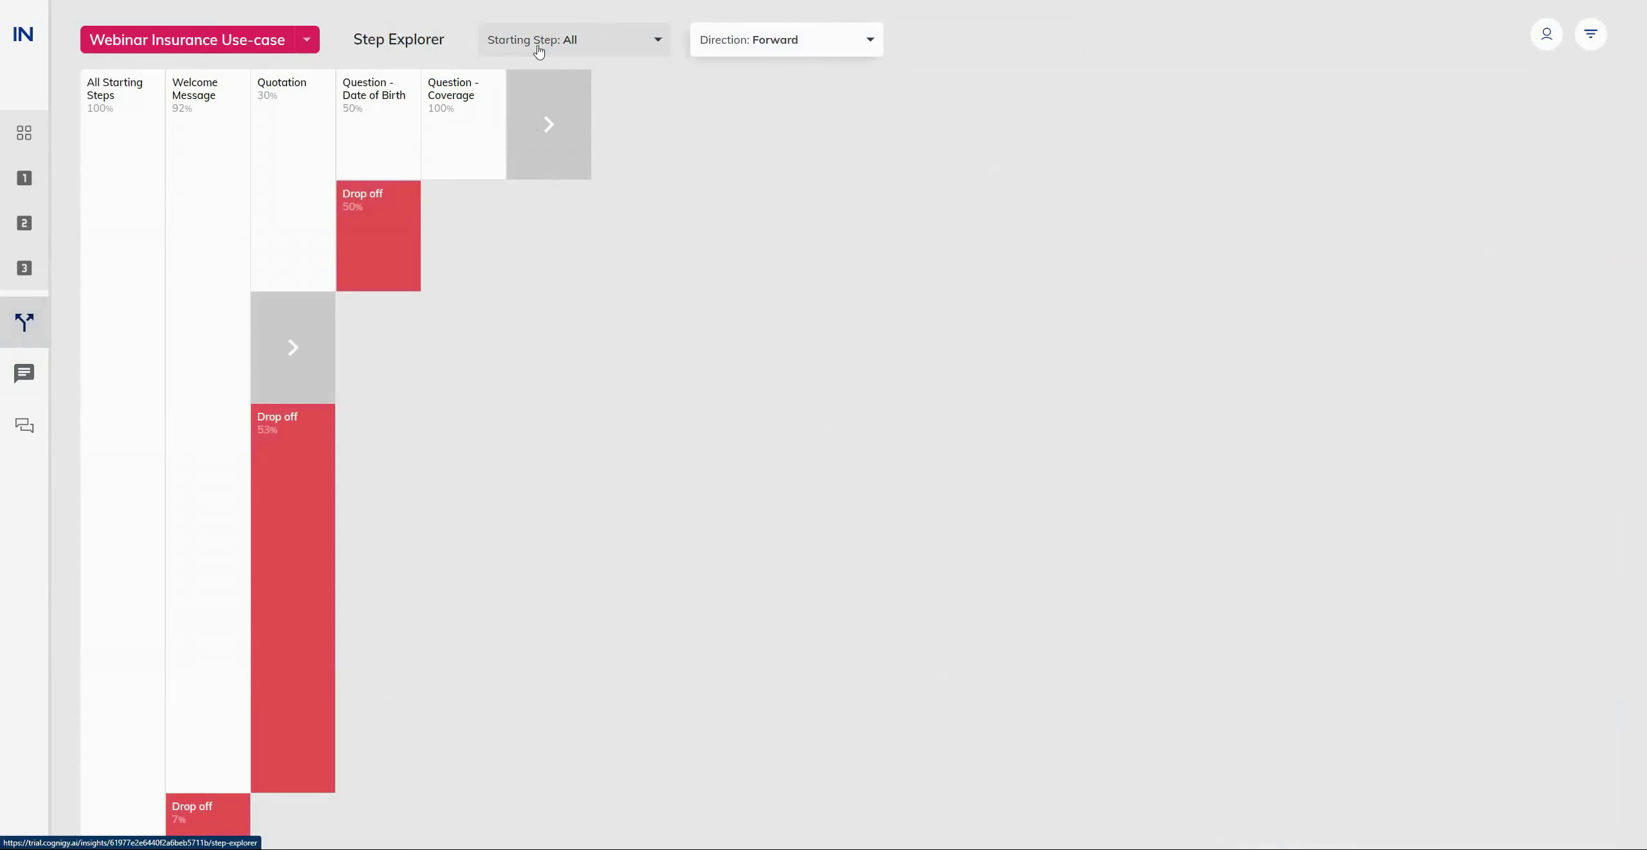
# Step: Set Question - Date of Birth as the starting step in Step Explorer
pyautogui.moveTo(370, 135)
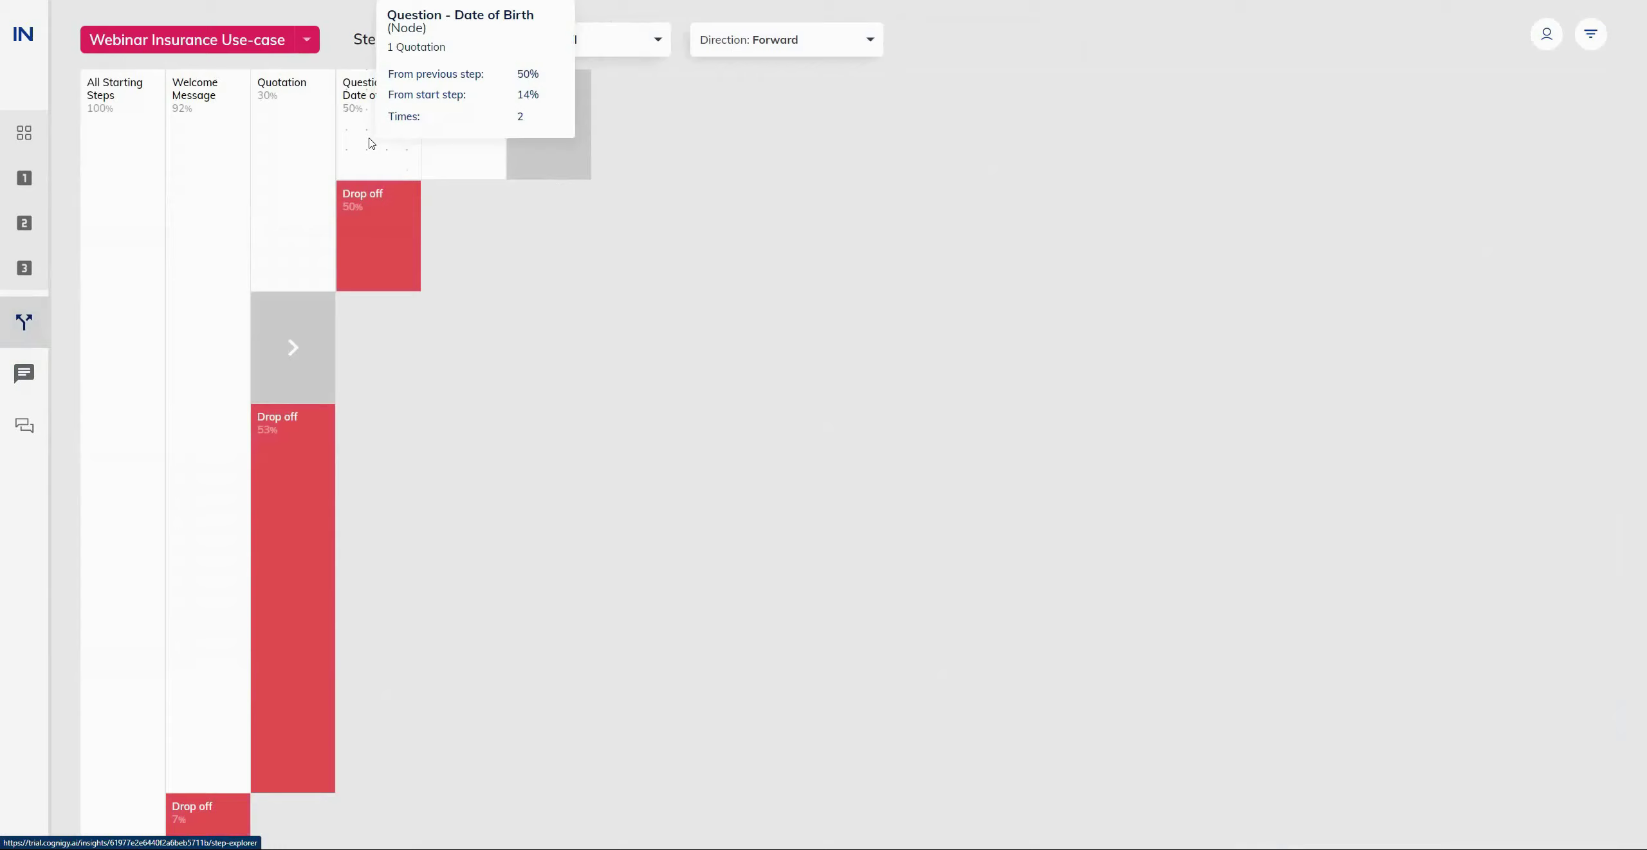
pyautogui.click(371, 142)
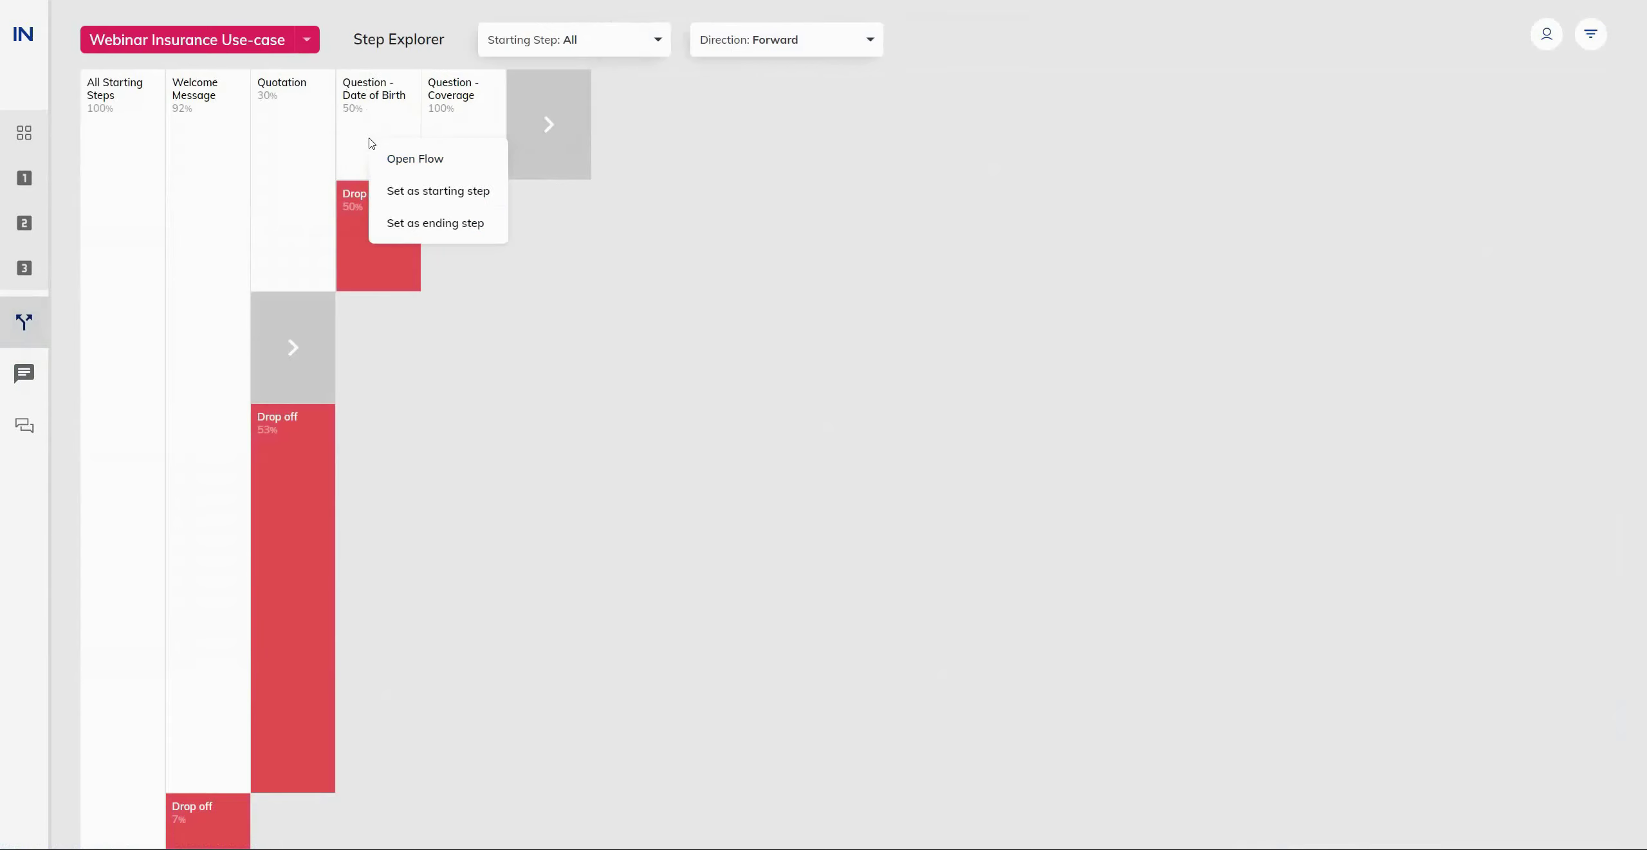
pyautogui.click(432, 204)
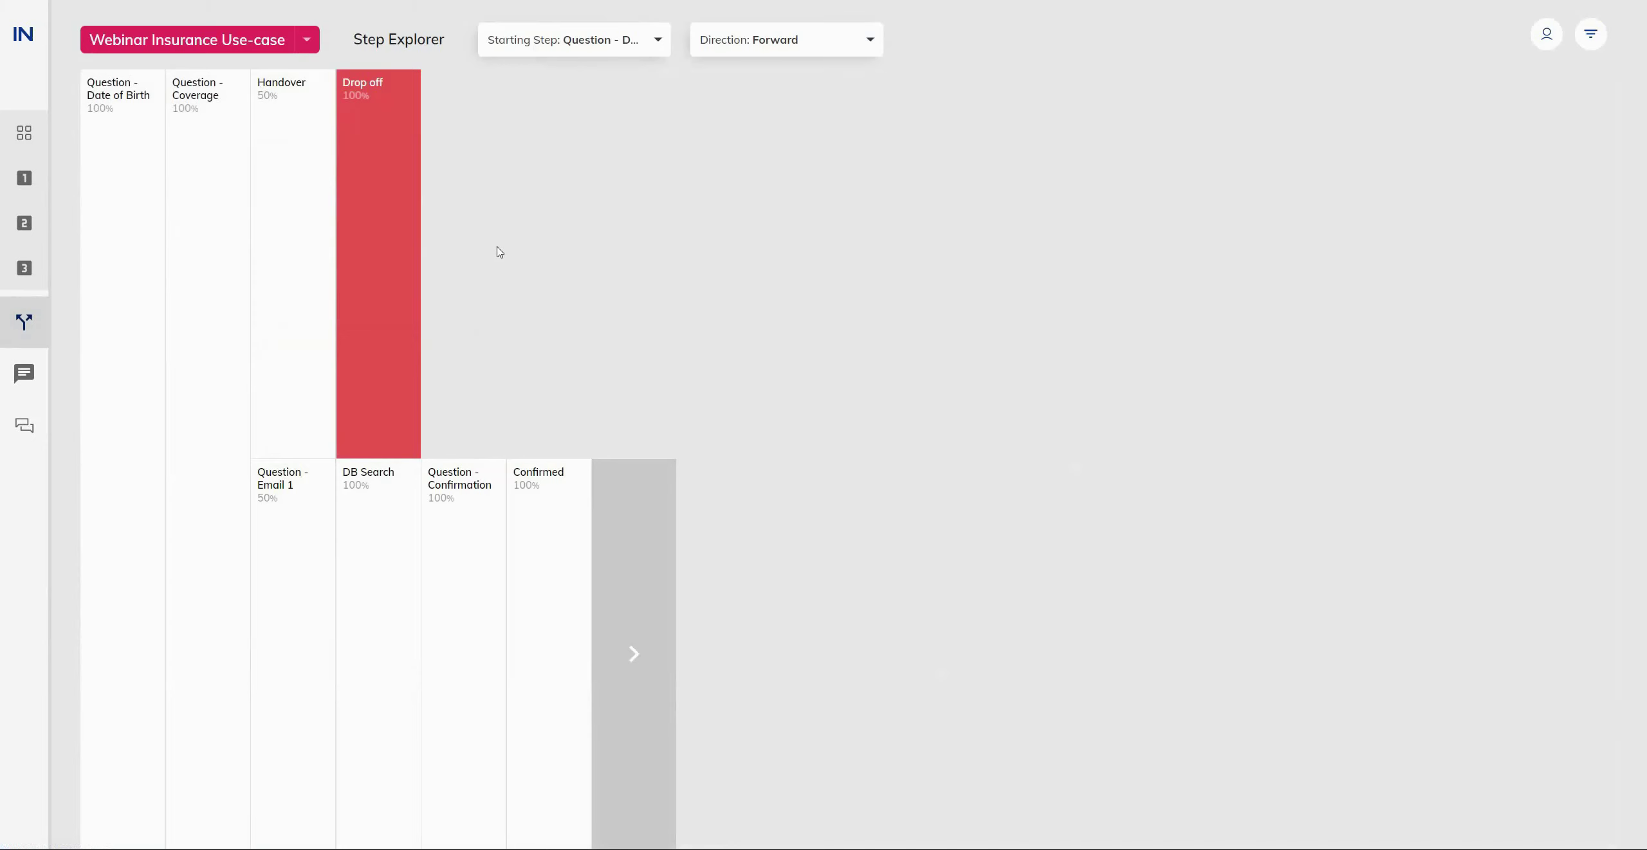
pyautogui.moveTo(93, 110)
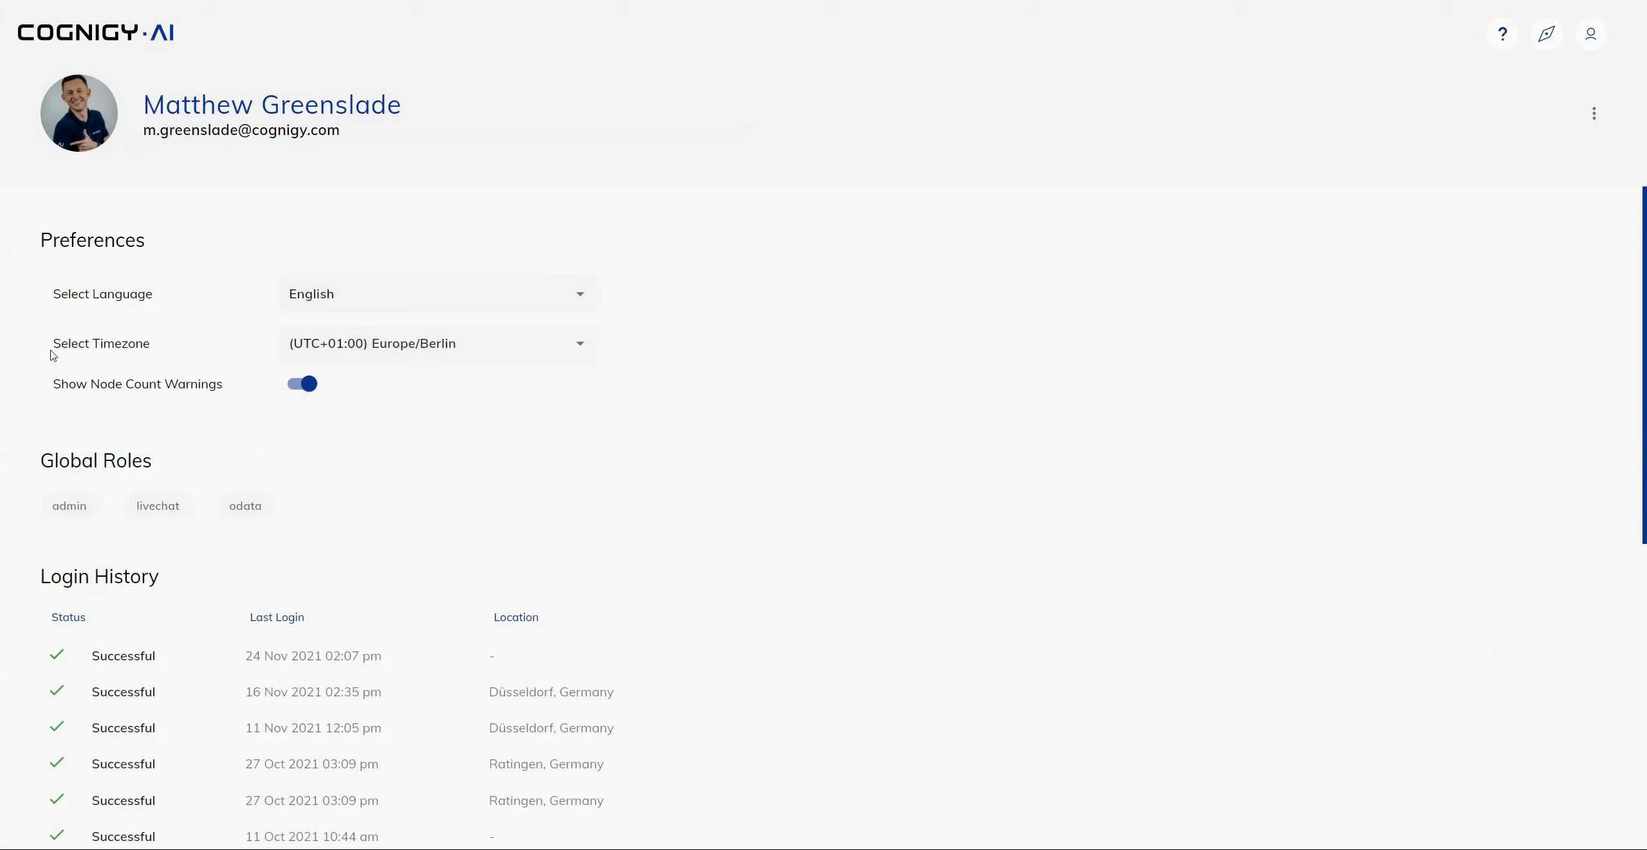
pyautogui.moveTo(53, 356); pyautogui.dragTo(168, 357)
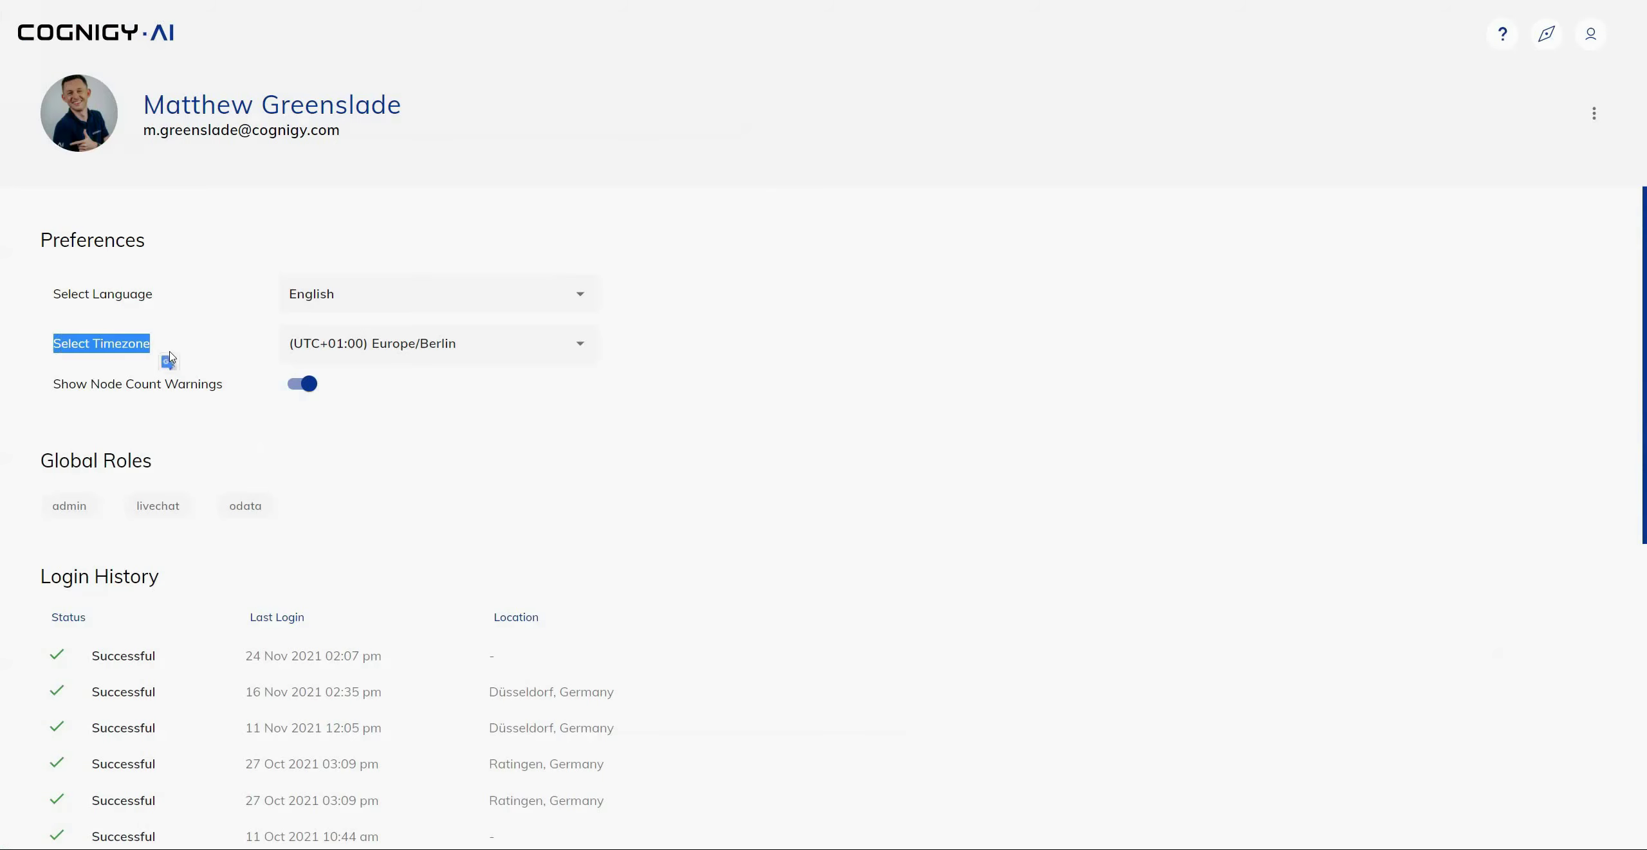
pyautogui.click(139, 336)
pyautogui.click(580, 346)
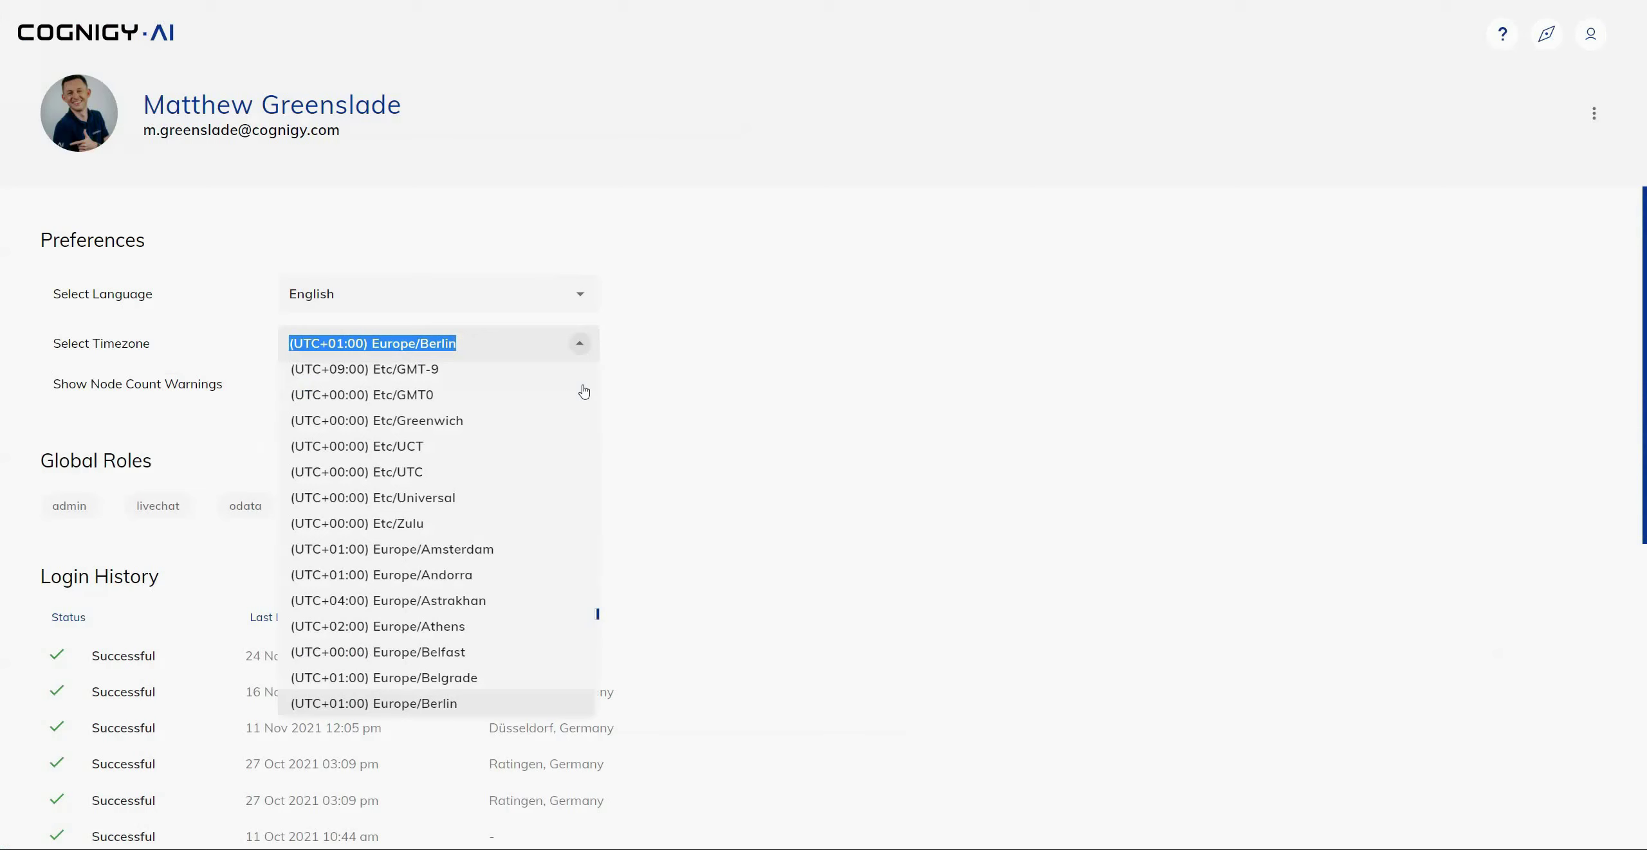
pyautogui.click(798, 372)
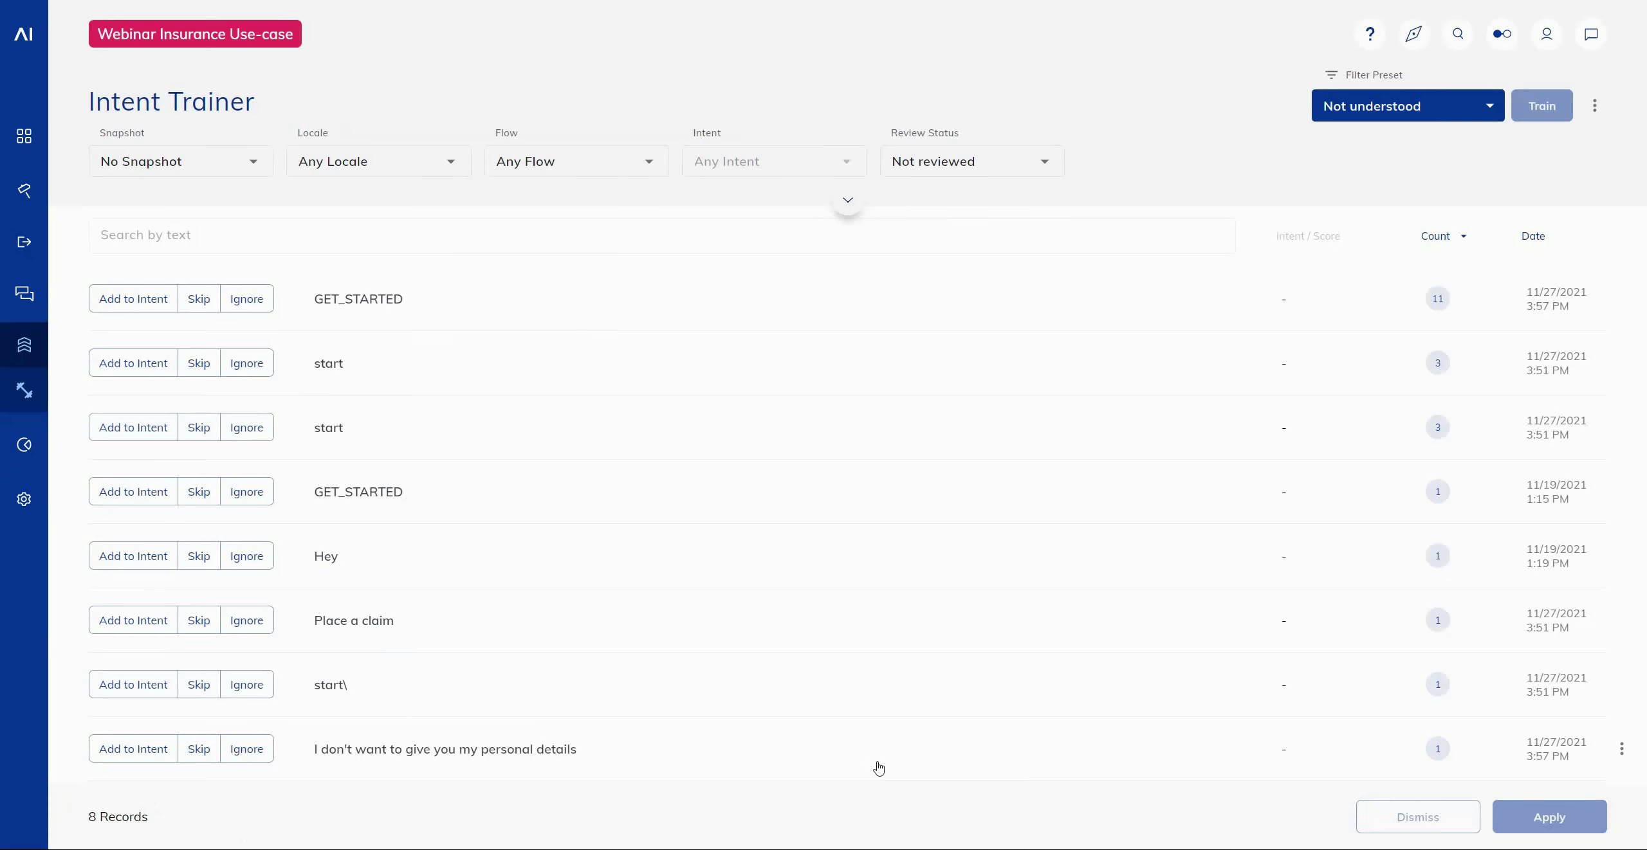
# Step: Expand all Intent Trainer filters and compare presets, ending on Not understood with 8 records
pyautogui.click(848, 200)
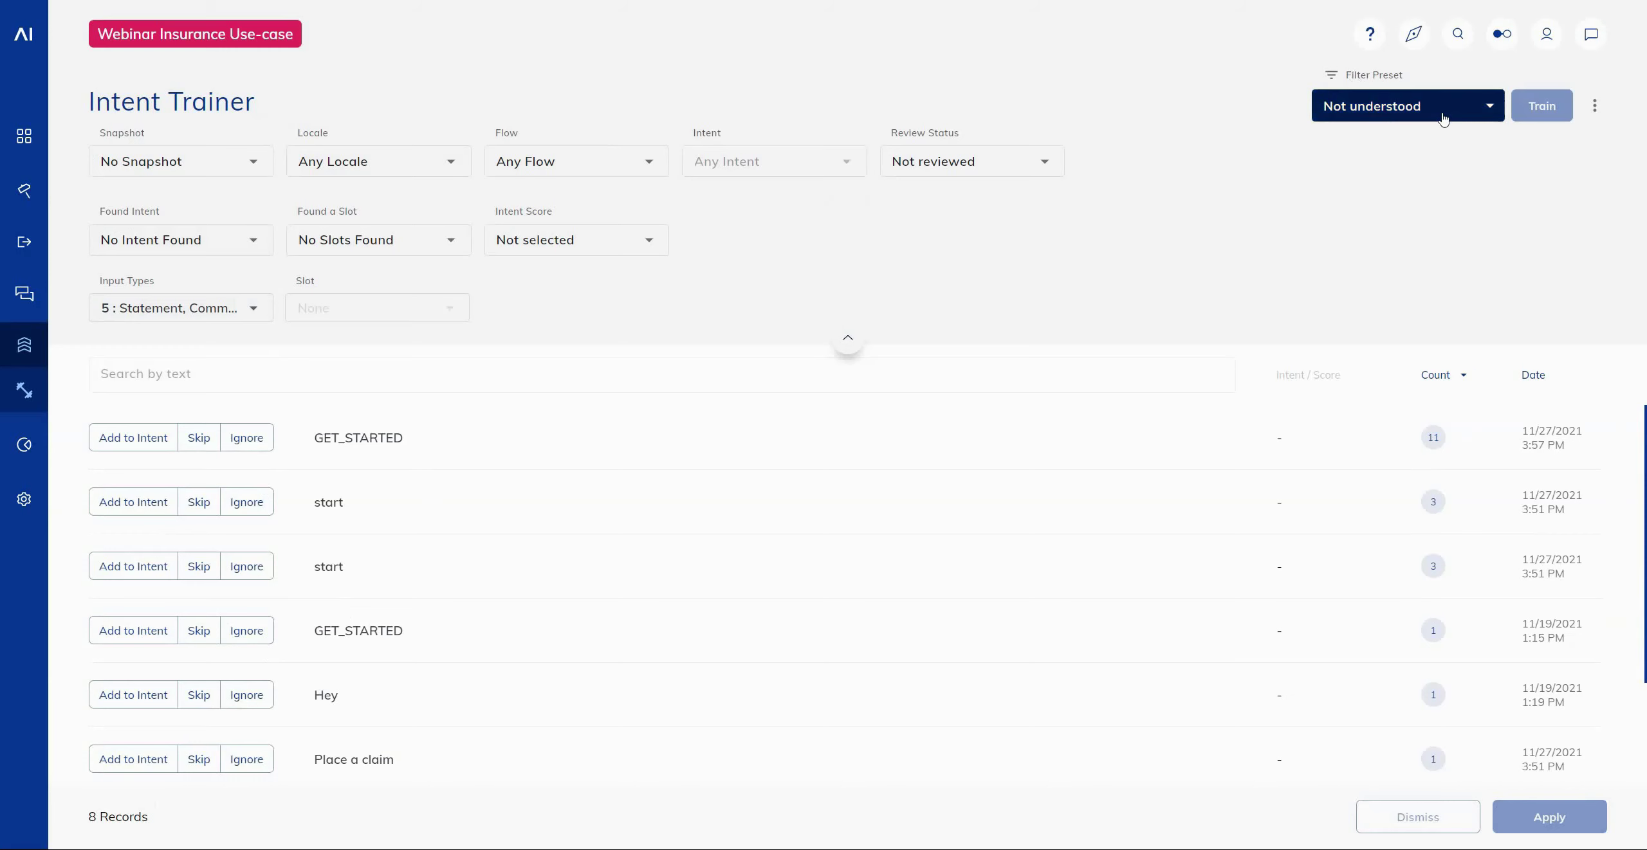
pyautogui.click(1392, 119)
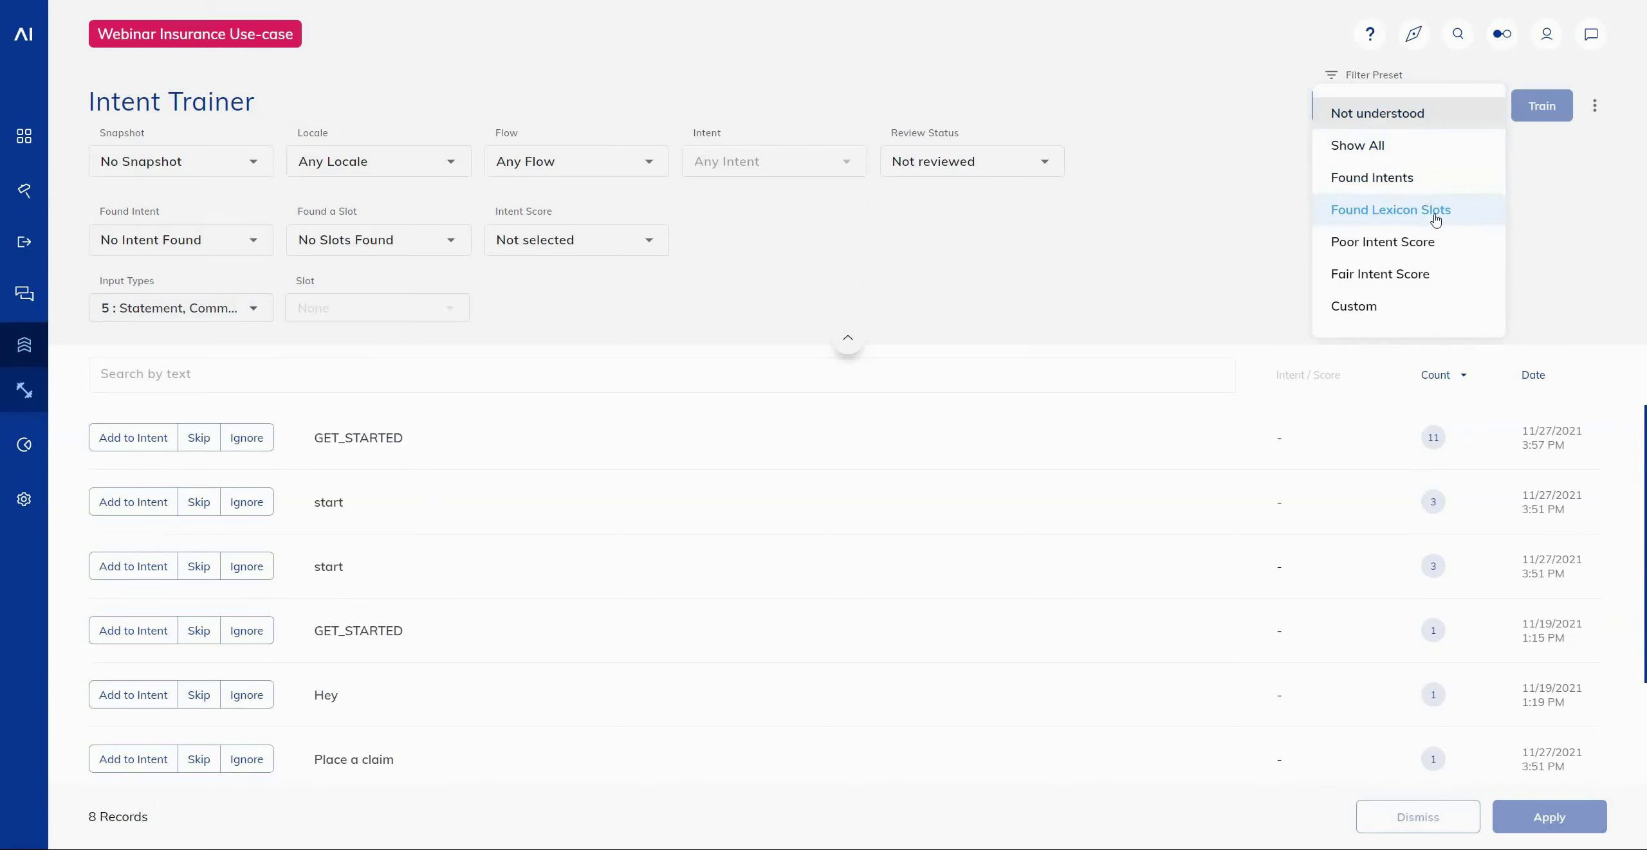
pyautogui.click(1379, 274)
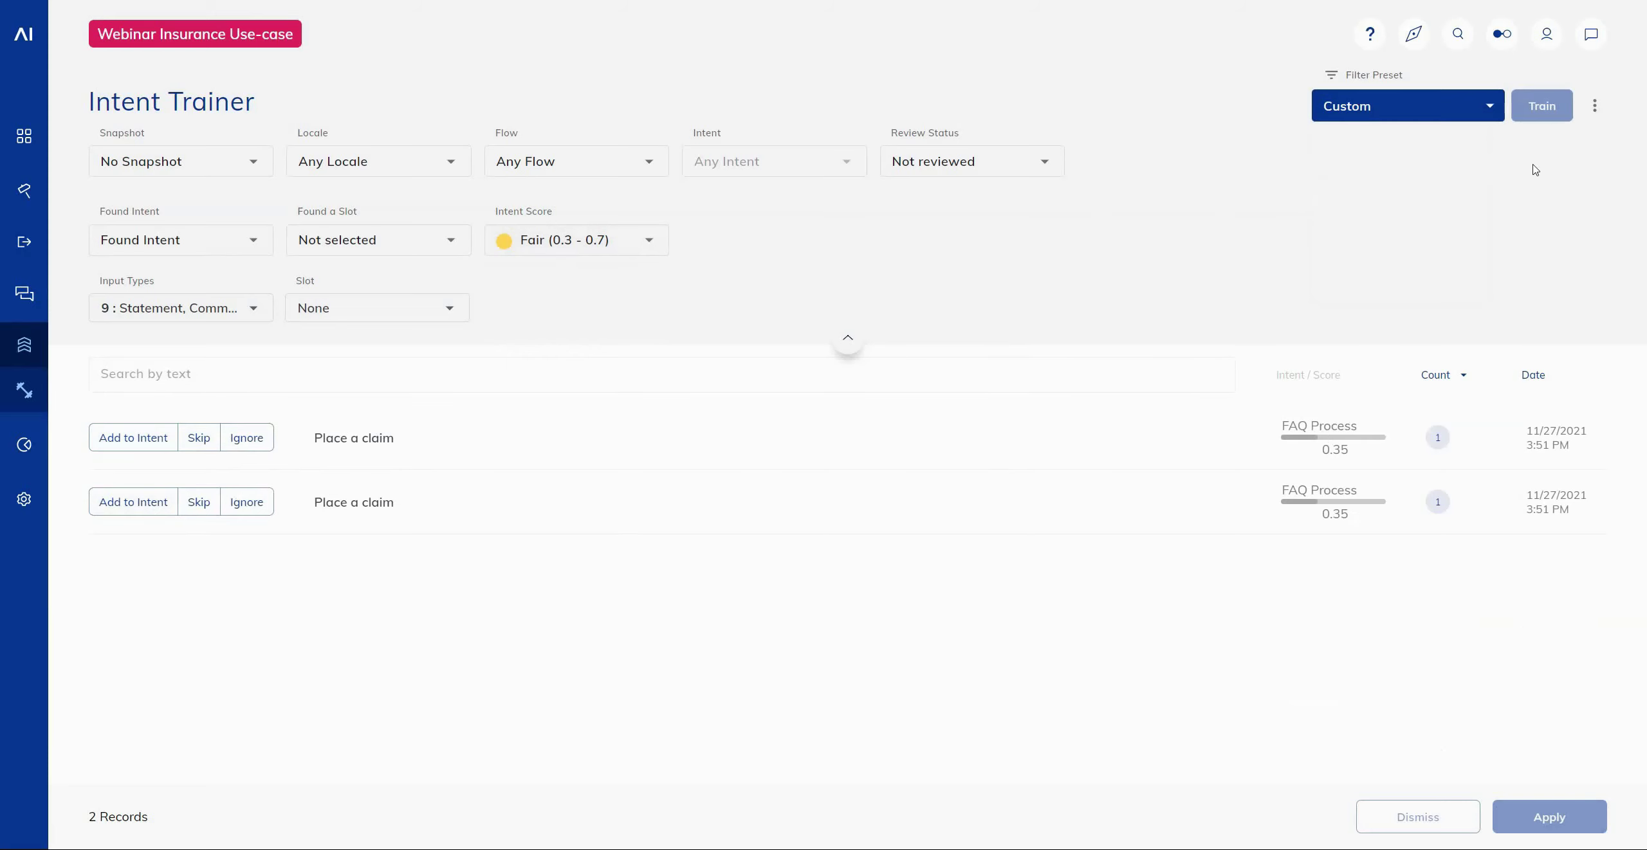
pyautogui.click(1399, 115)
pyautogui.click(1400, 116)
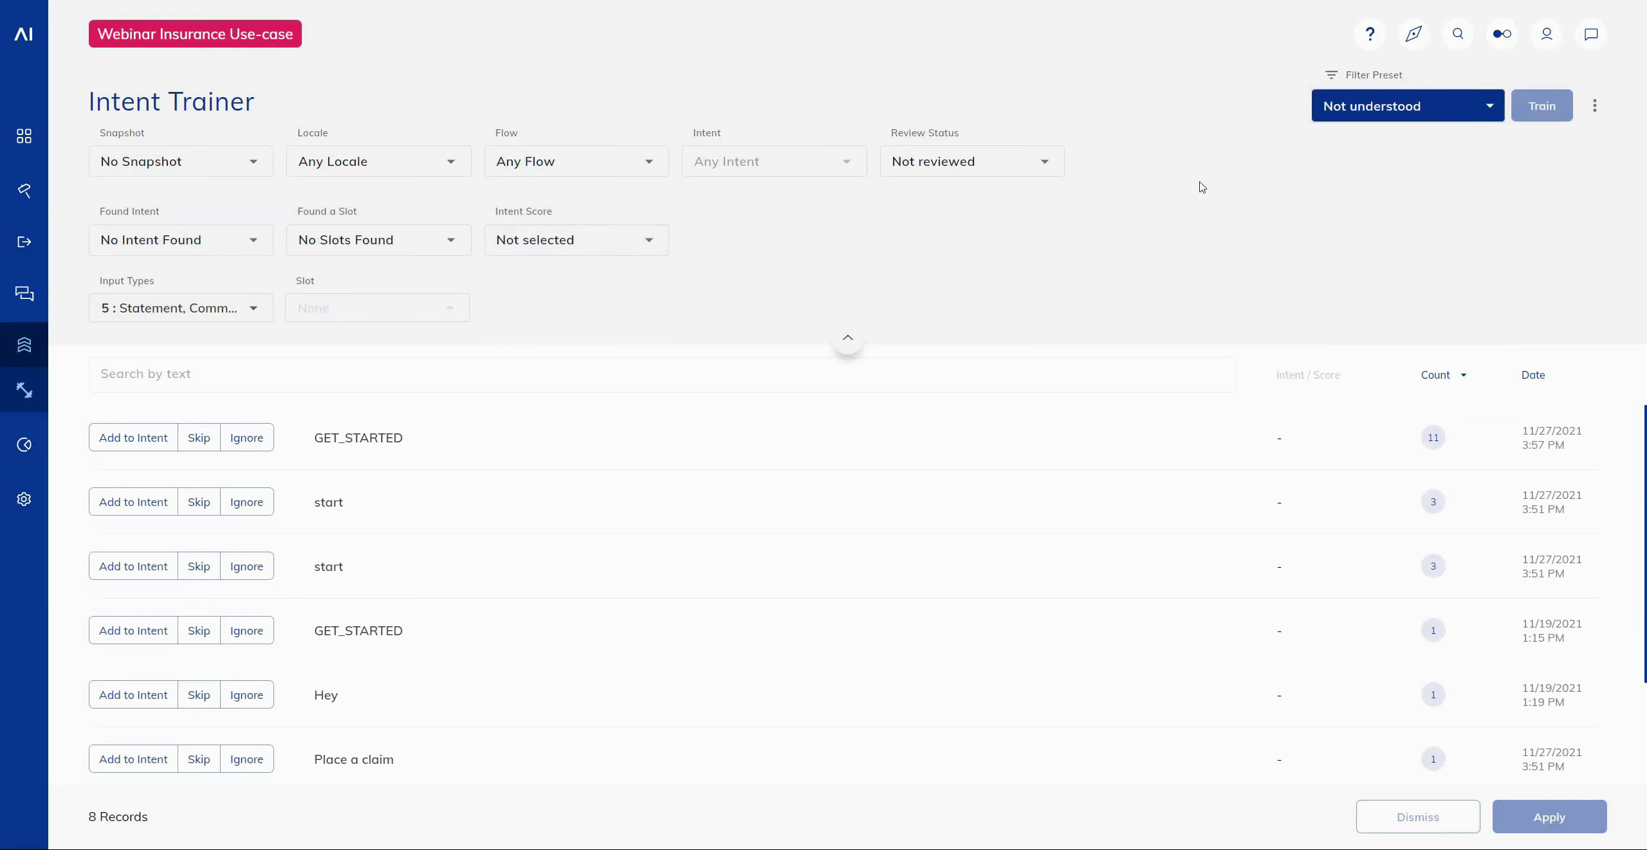
pyautogui.scroll(-1, 885, 523)
pyautogui.scroll(-2, 885, 523)
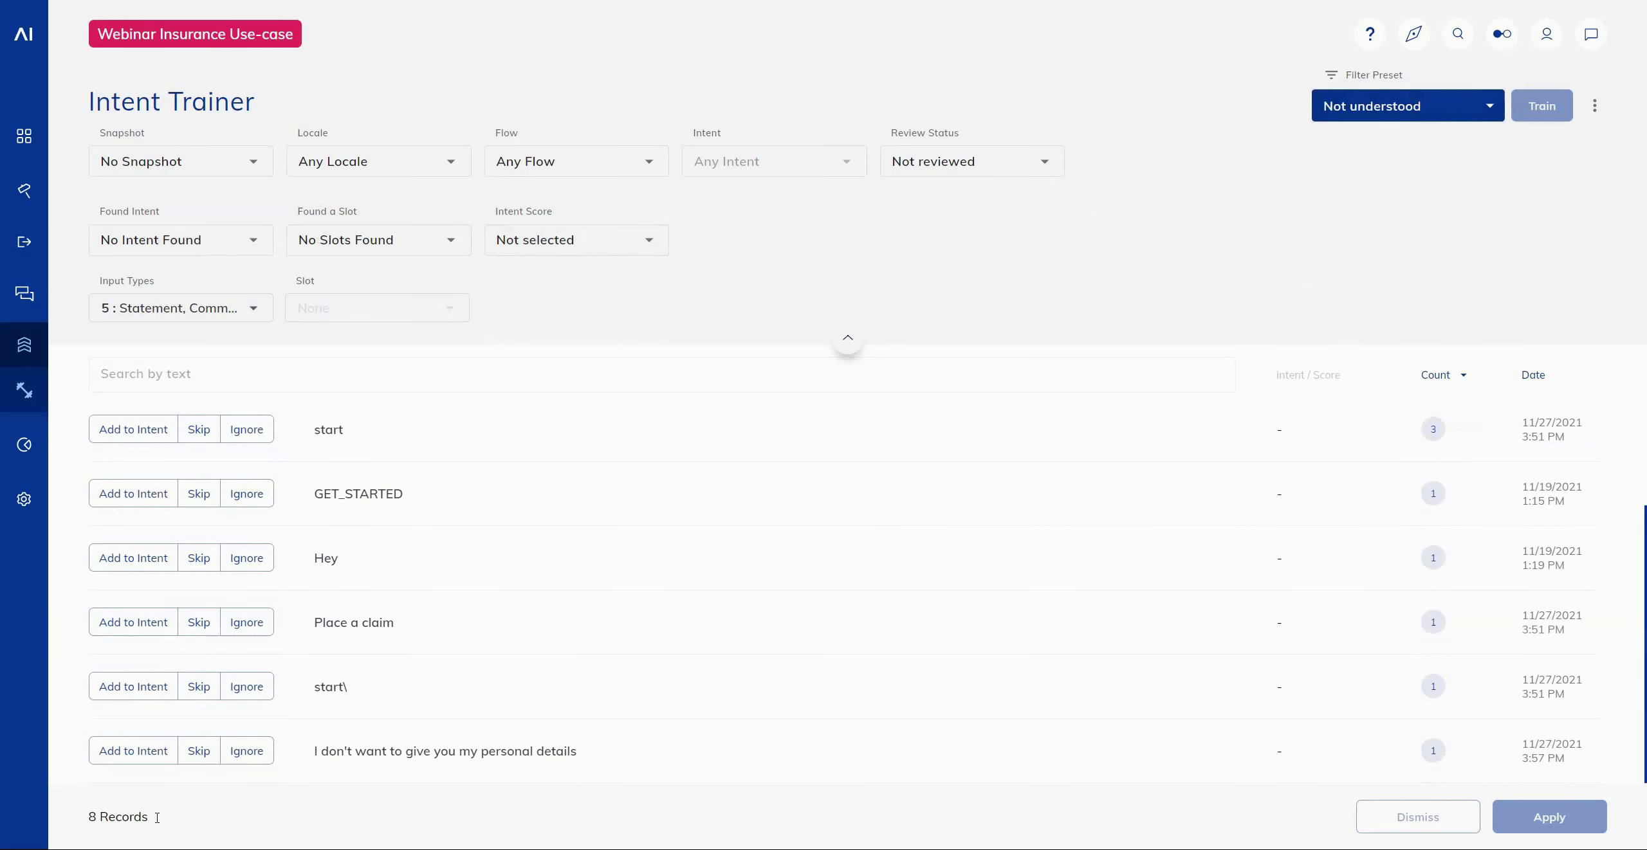
pyautogui.scroll(3, 894, 711)
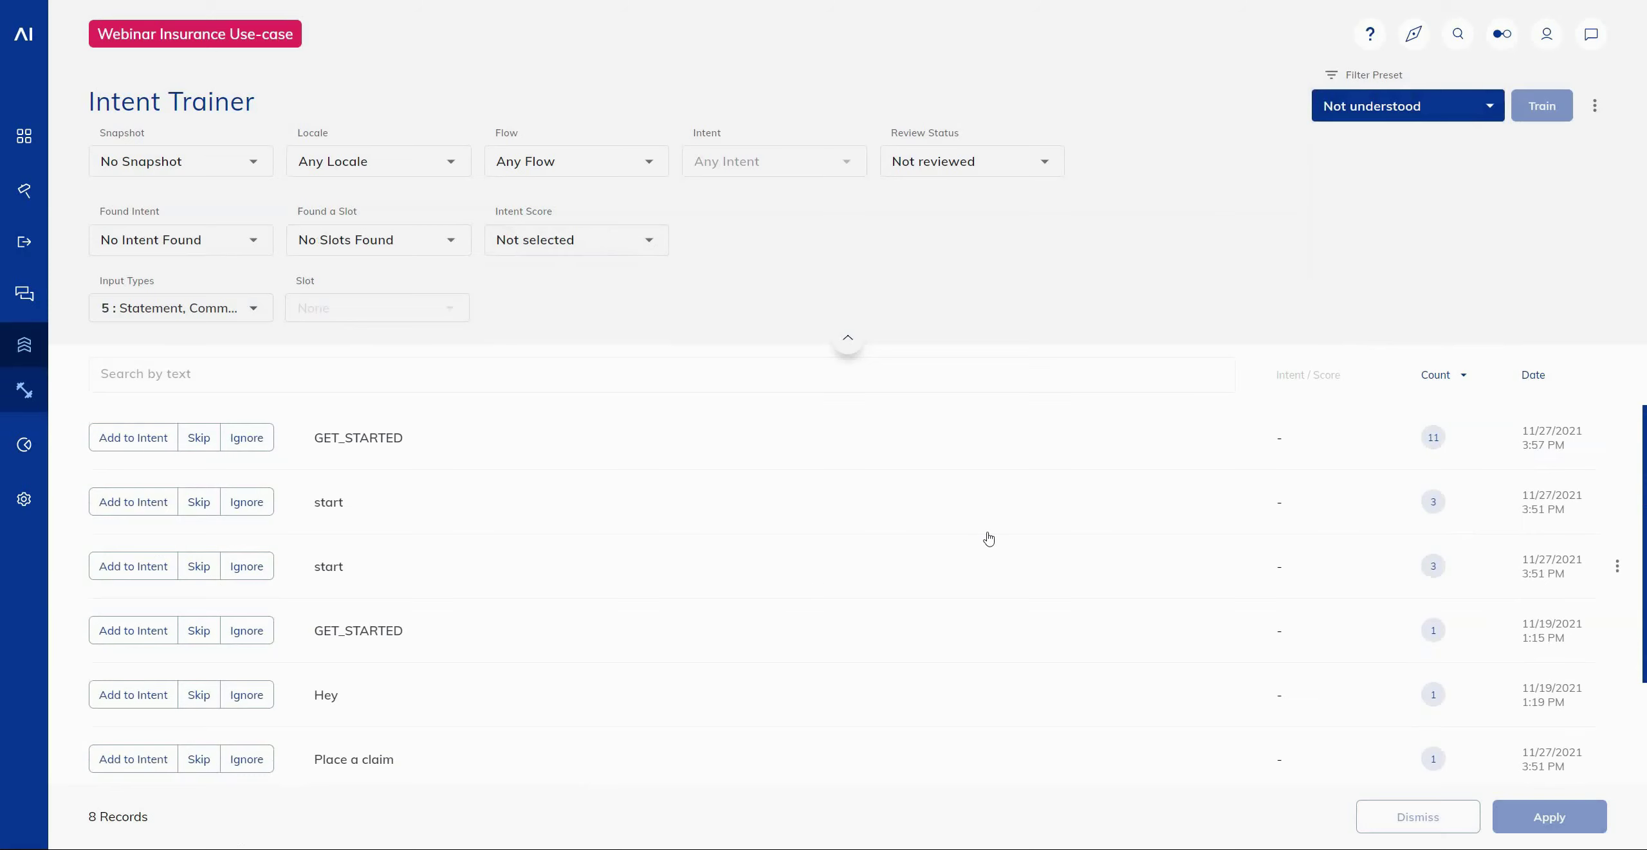
# Step: Ignore the GET_STARTED record, skip the second start record, and apply both decisions
pyautogui.click(233, 444)
pyautogui.click(335, 508)
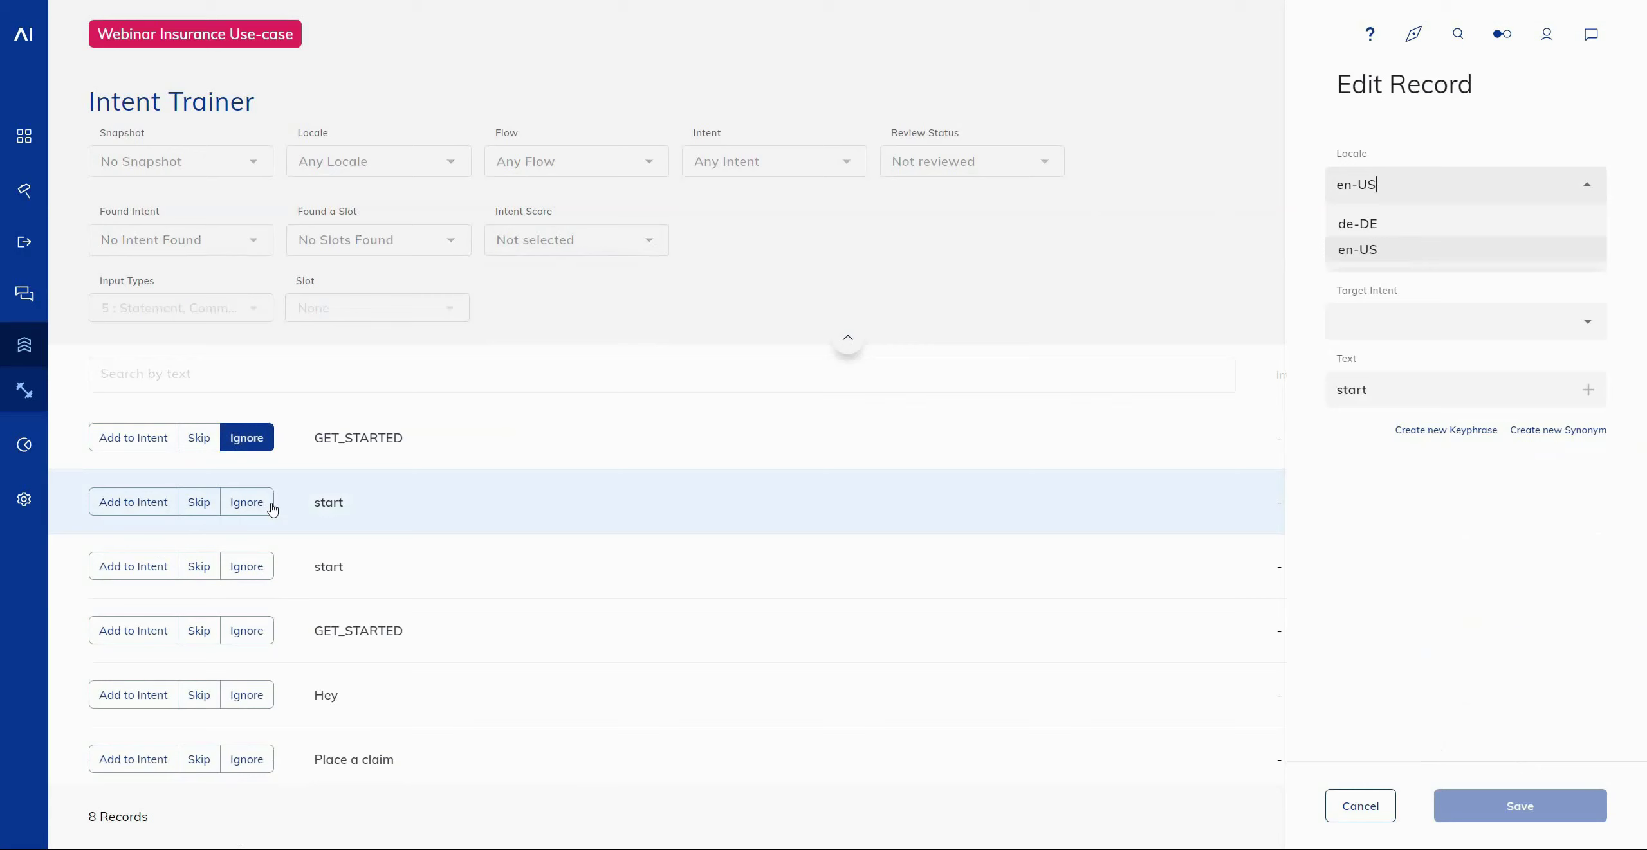
pyautogui.click(198, 508)
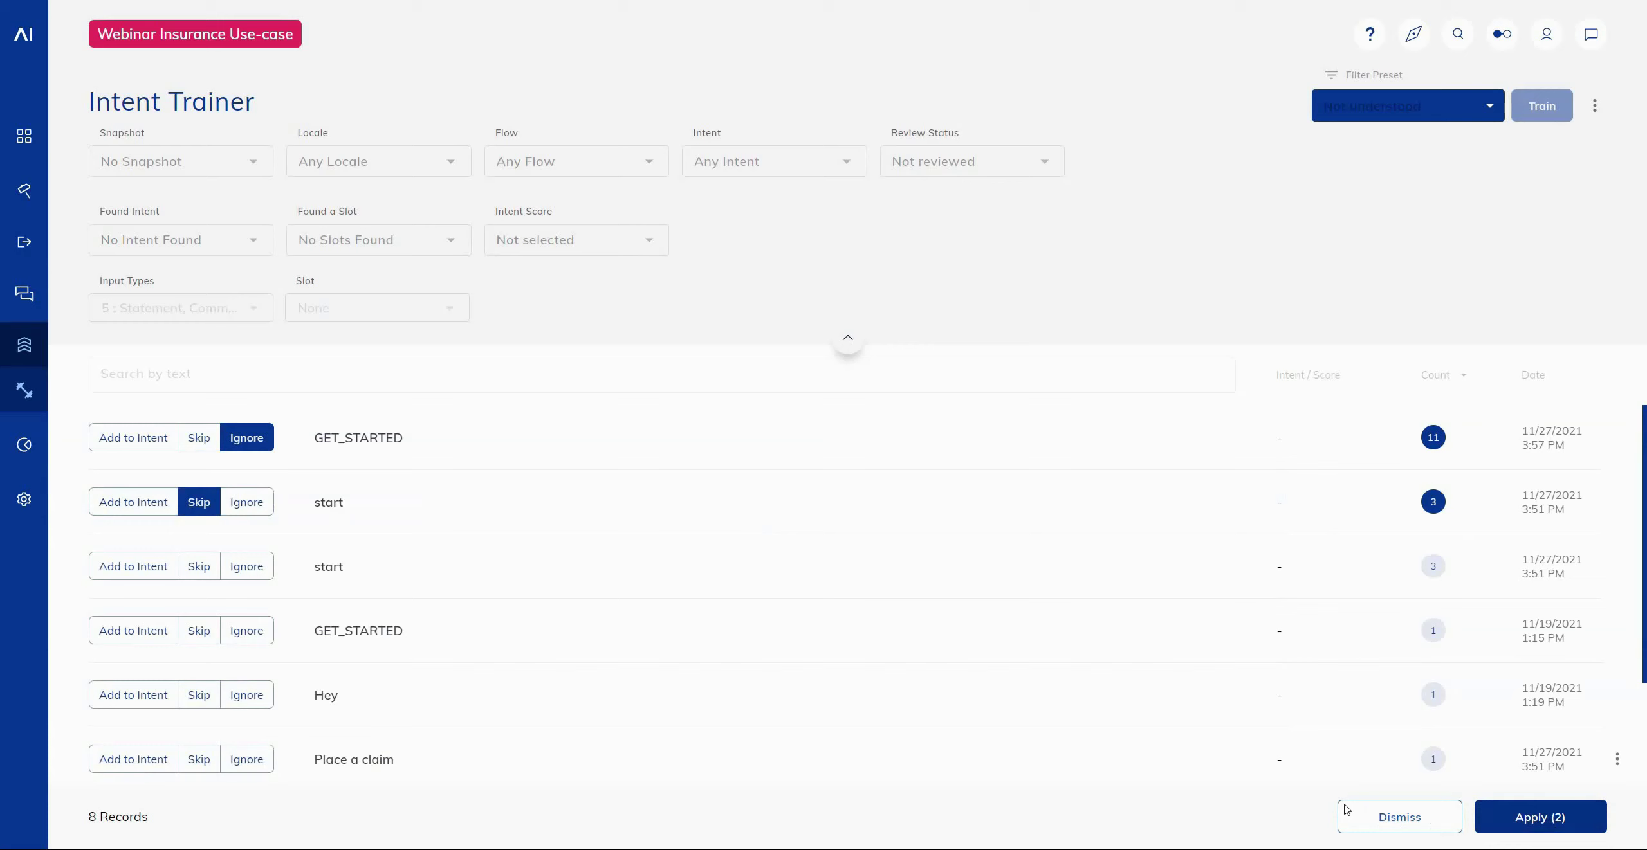
pyautogui.moveTo(56, 526)
pyautogui.click(1556, 818)
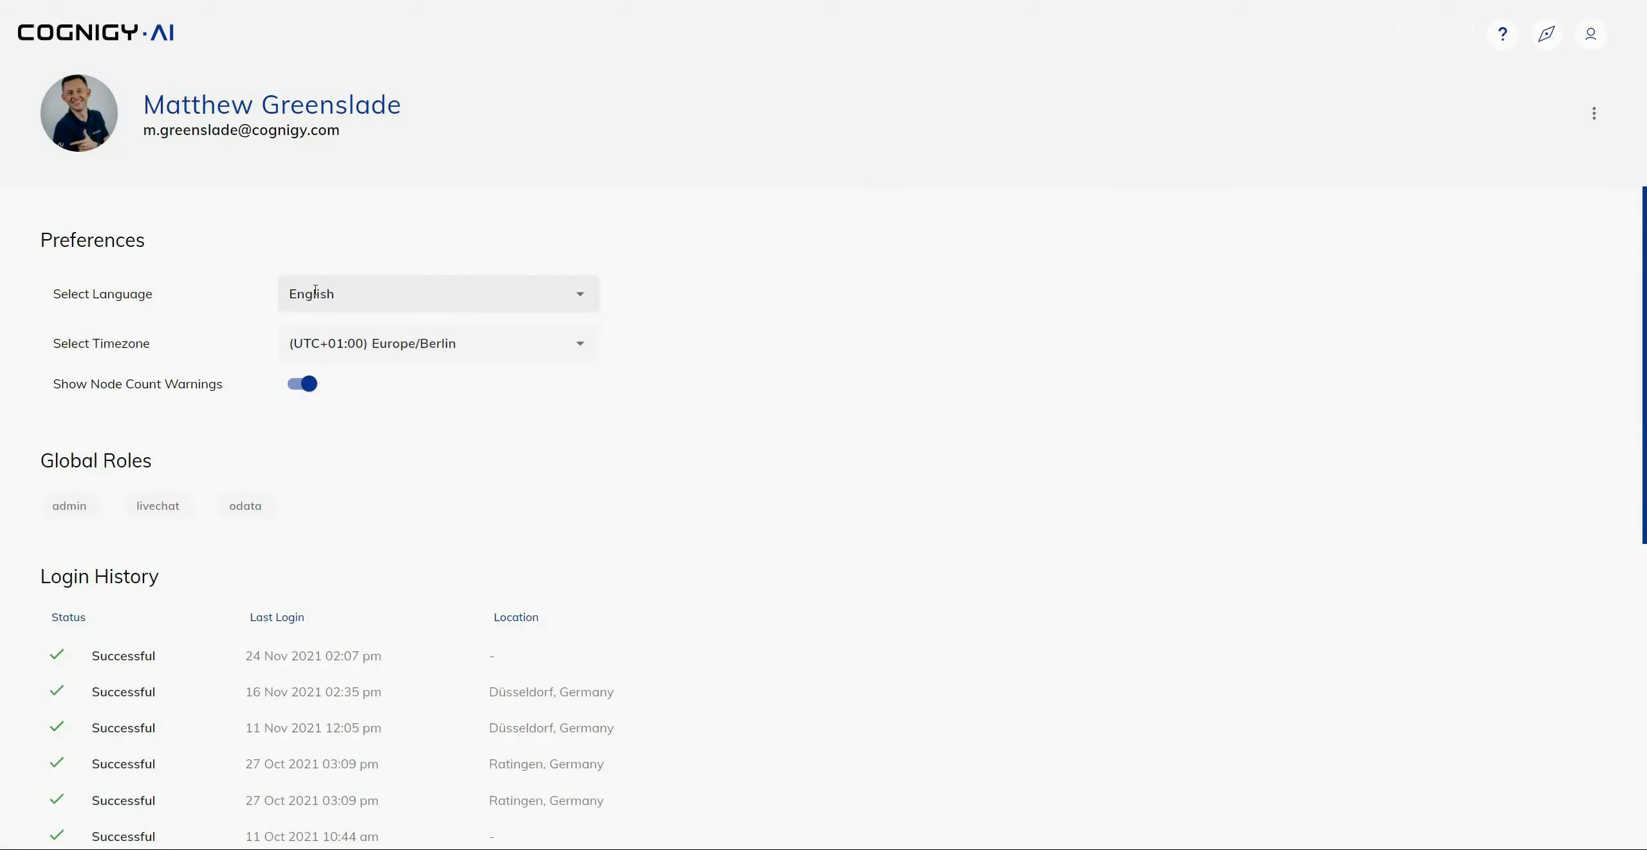
# Step: Check the interface language list, keep English, and return to the agent's browser tab
pyautogui.click(315, 291)
pyautogui.click(532, 37)
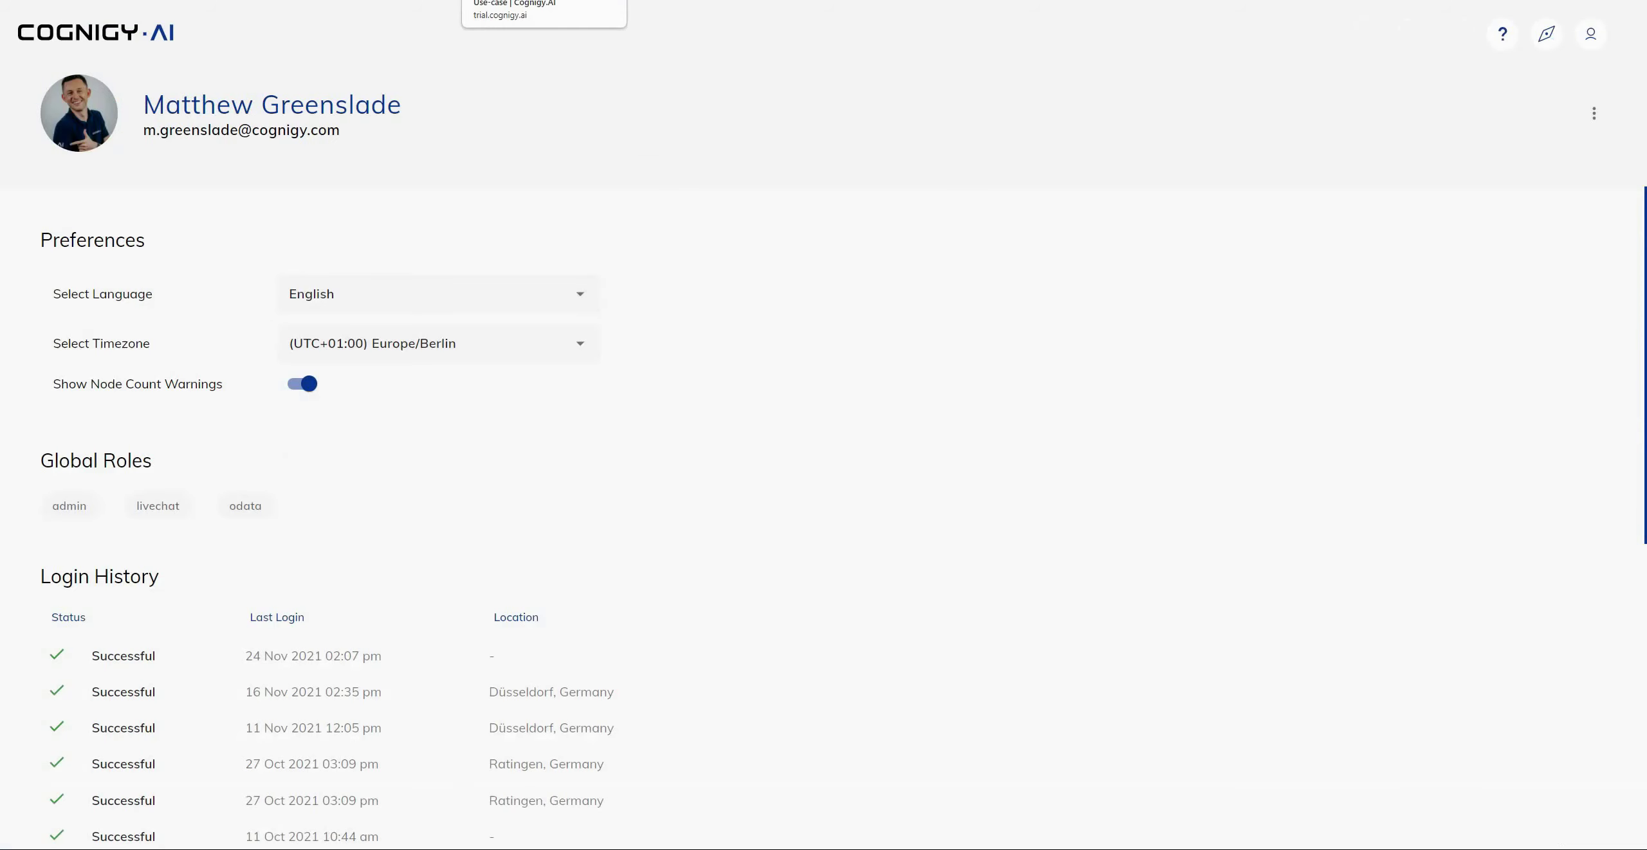
pyautogui.click(543, 1)
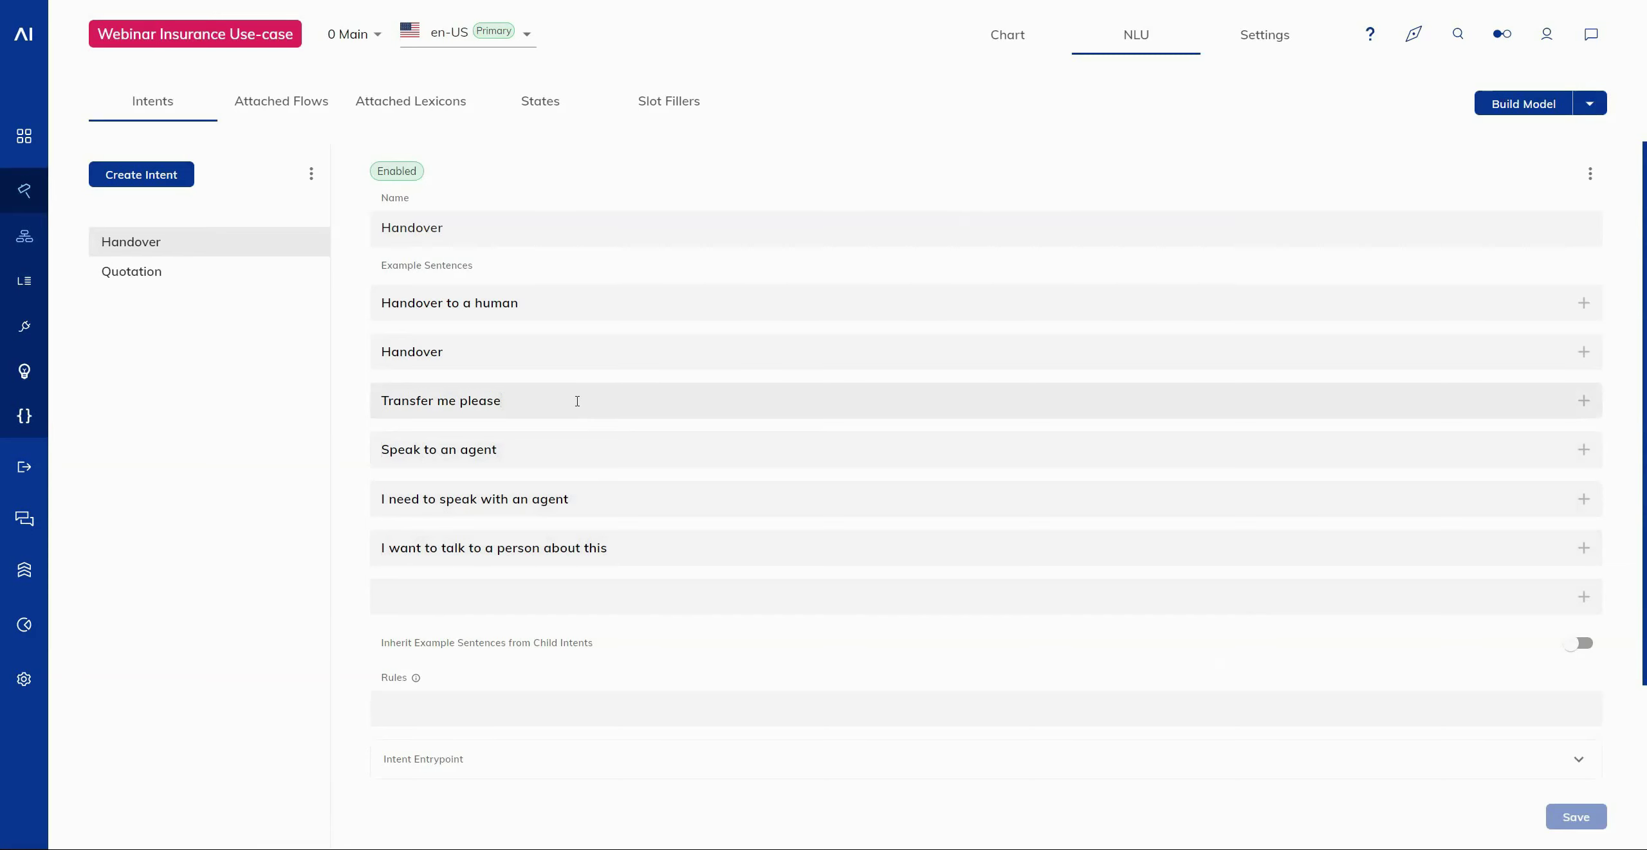
# Step: Enter 'hello' as a new Handover example sentence and save
pyautogui.write('hello')
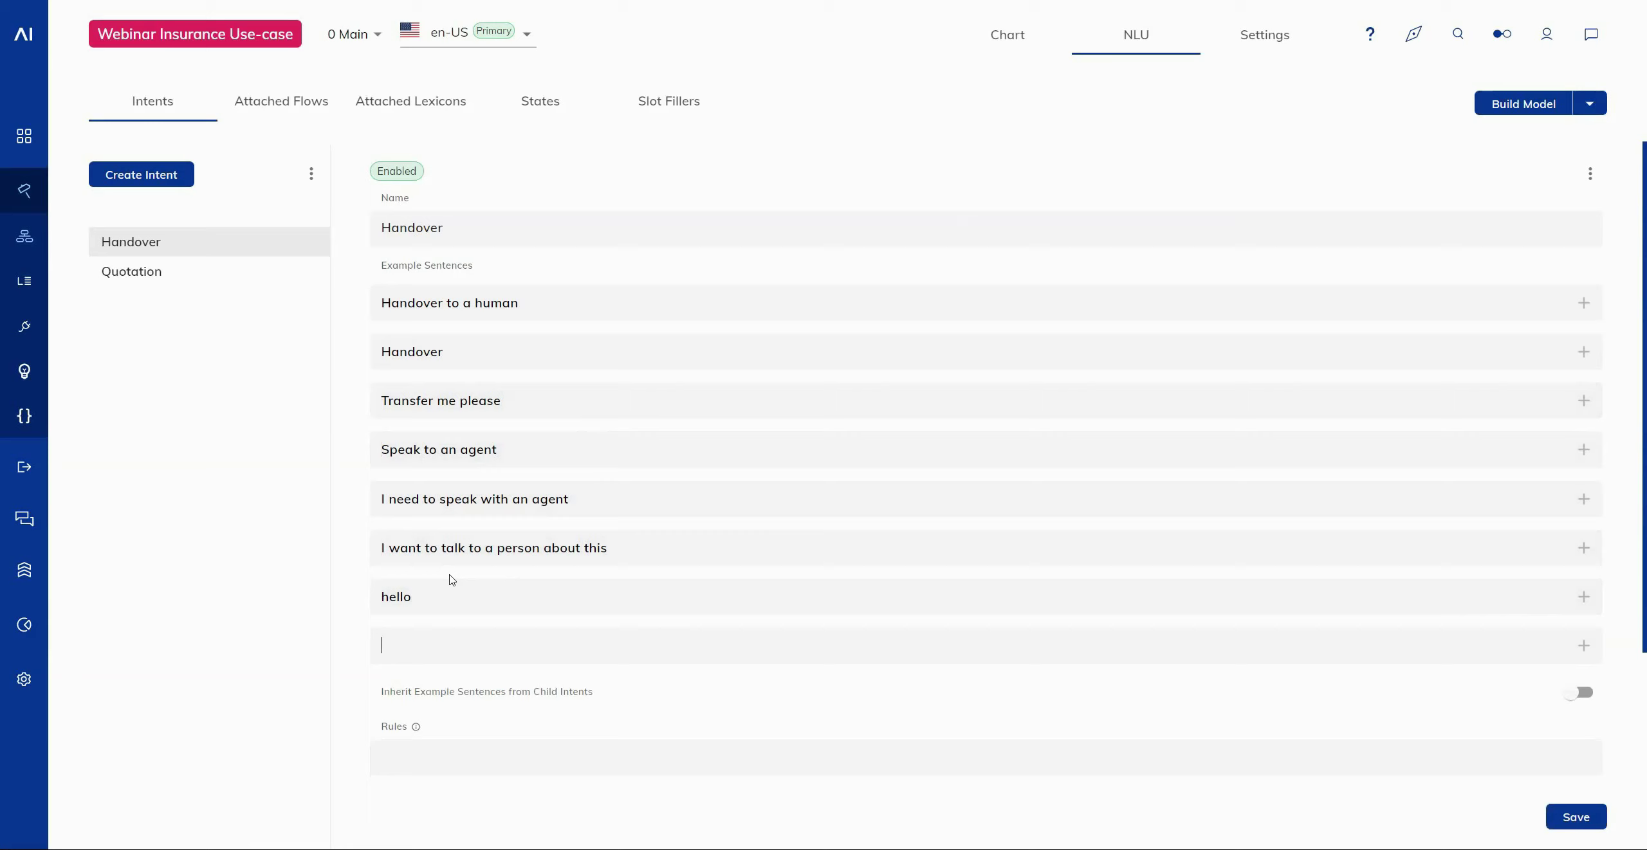
pyautogui.click(1575, 816)
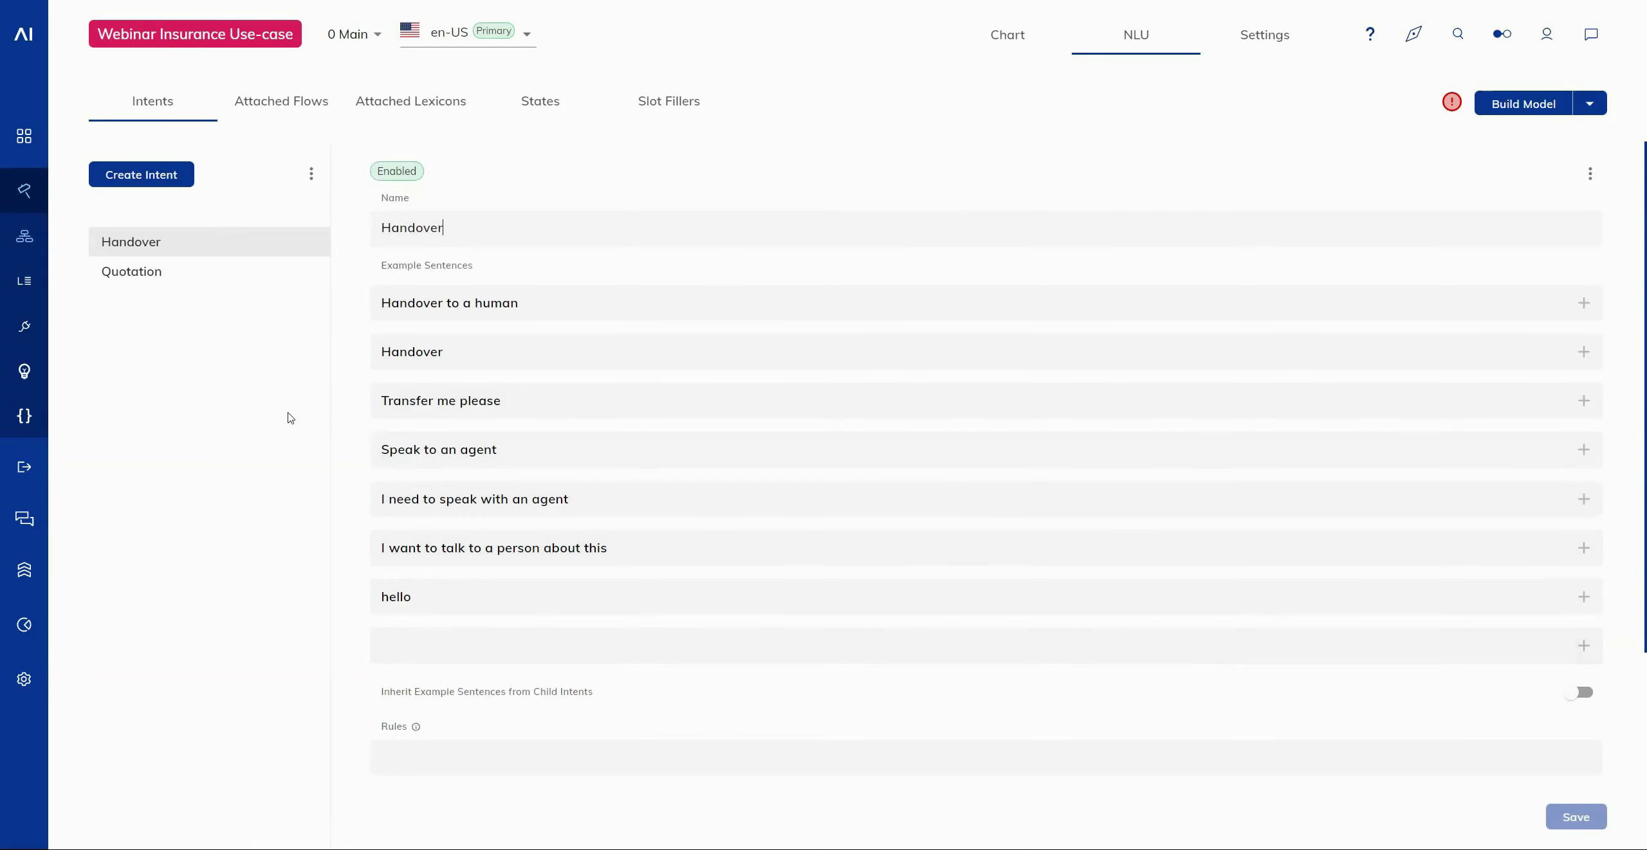
# Step: Create a new NLU connector with Lex as the connector type
pyautogui.moveTo(37, 325)
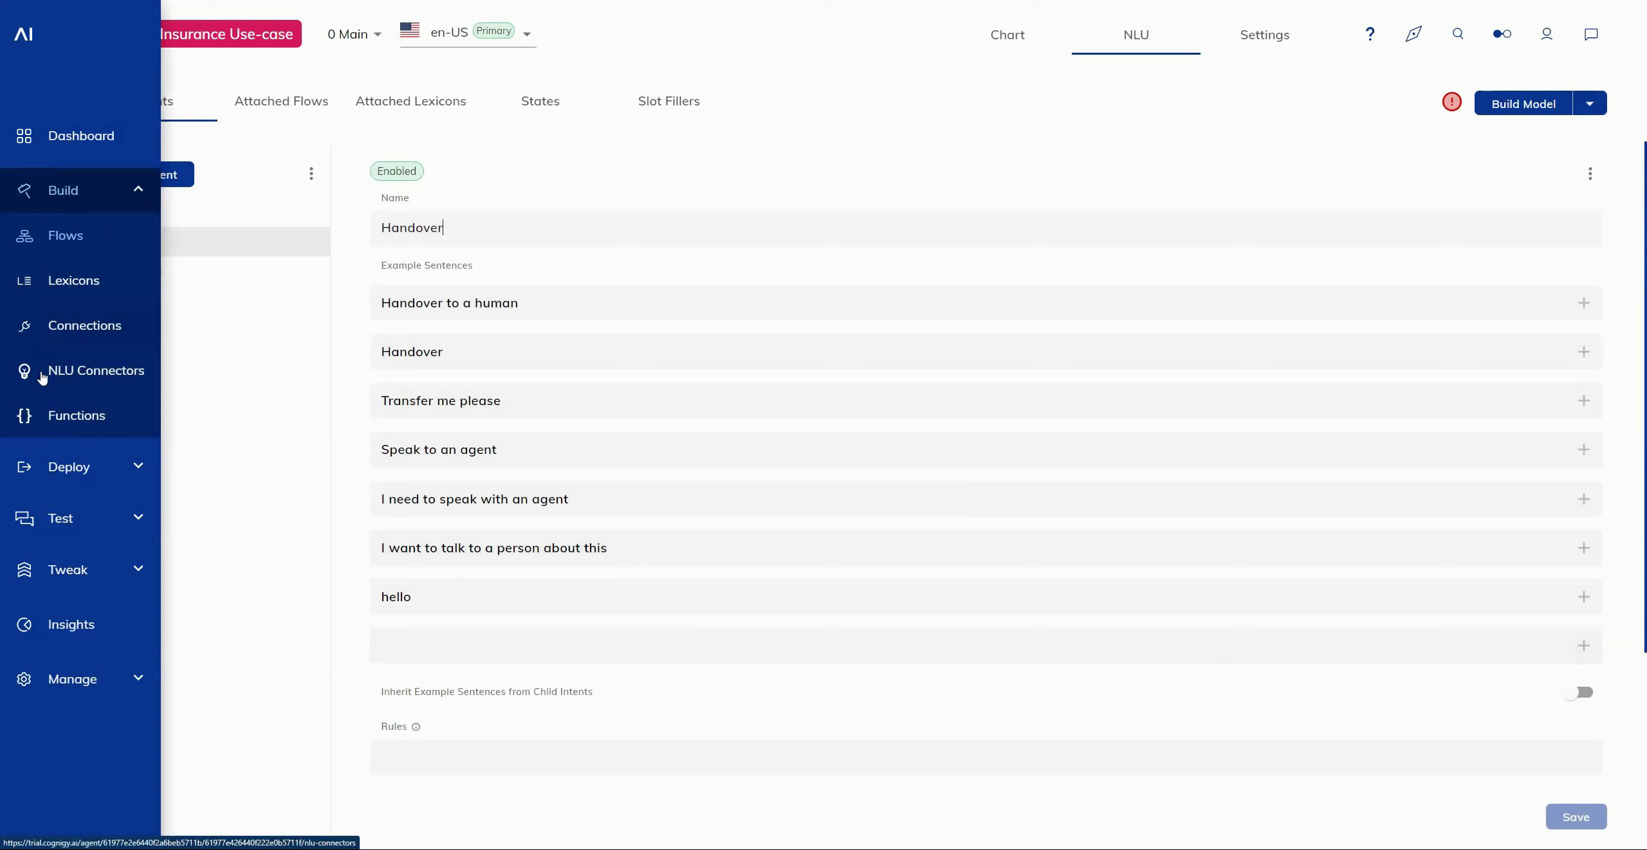
pyautogui.click(43, 377)
pyautogui.click(195, 154)
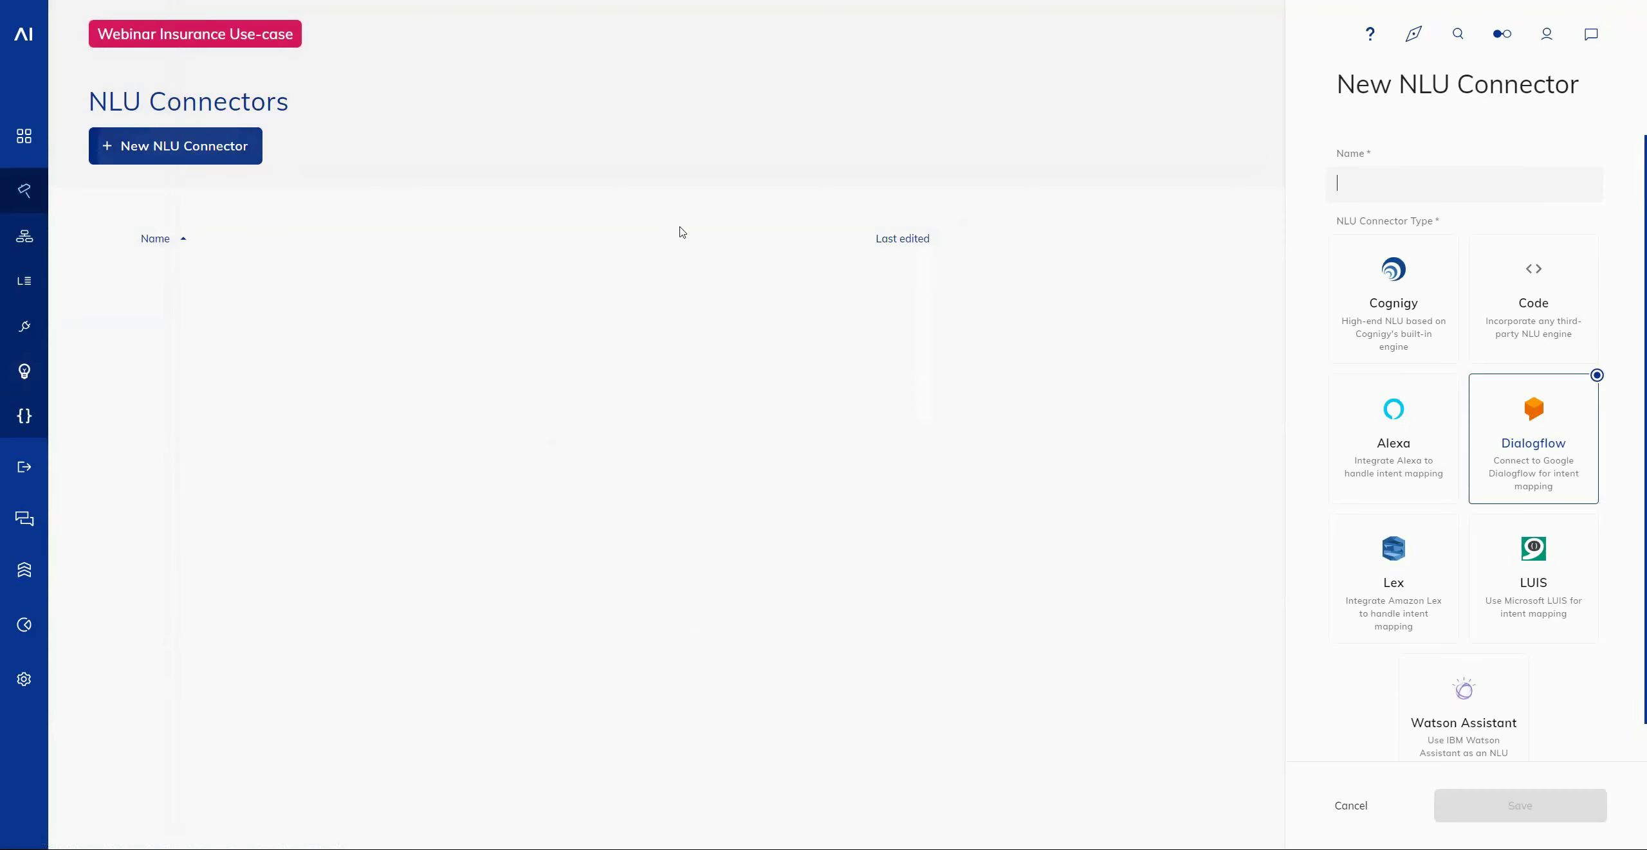
pyautogui.click(1415, 600)
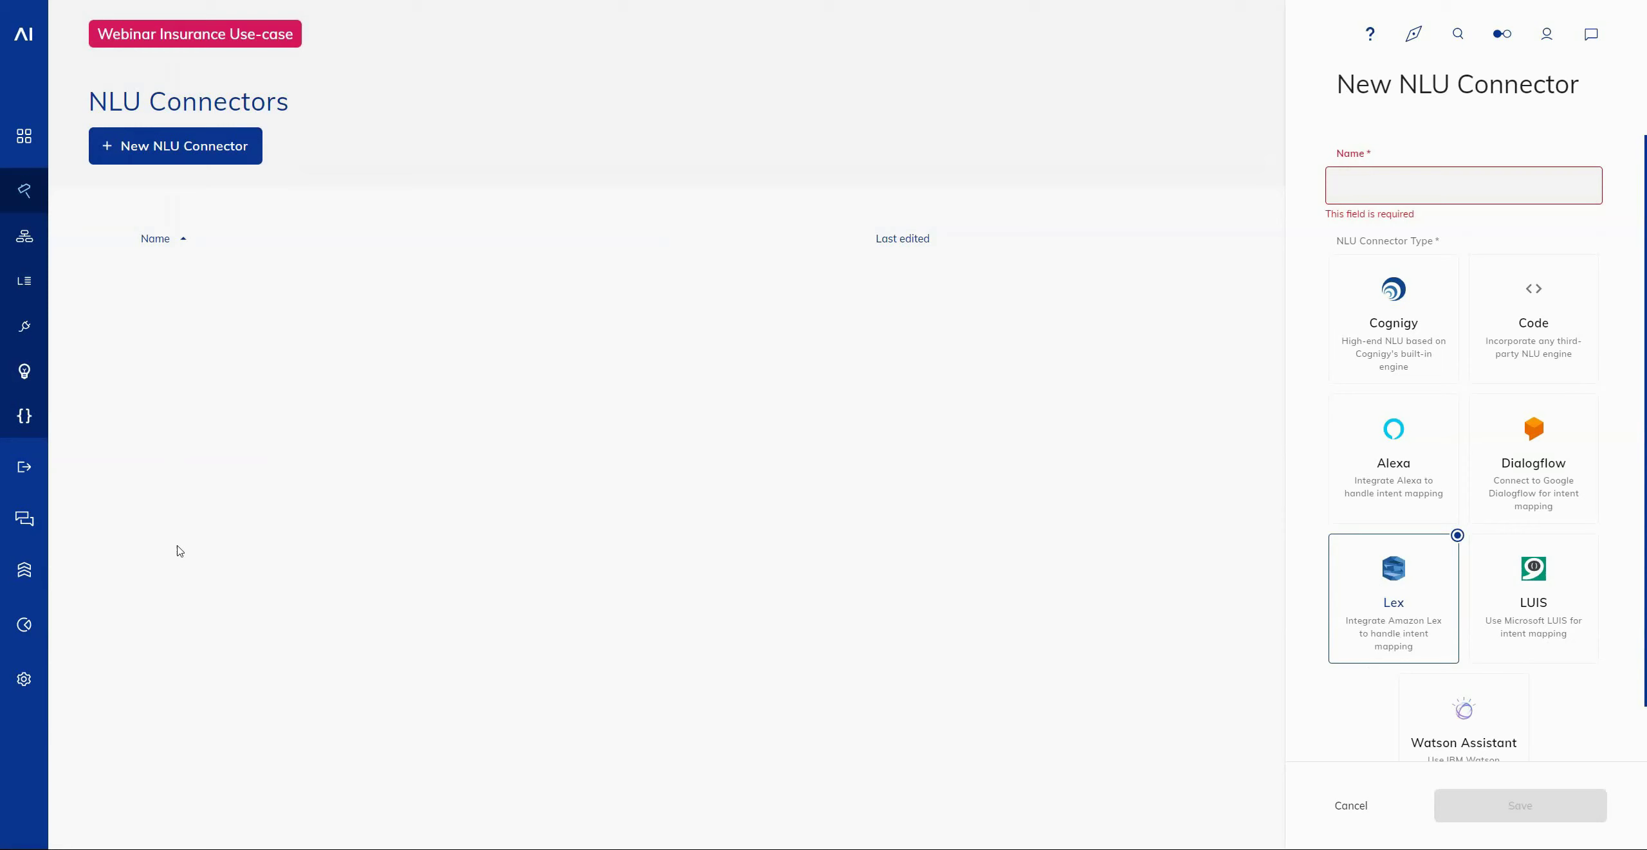
pyautogui.moveTo(26, 537)
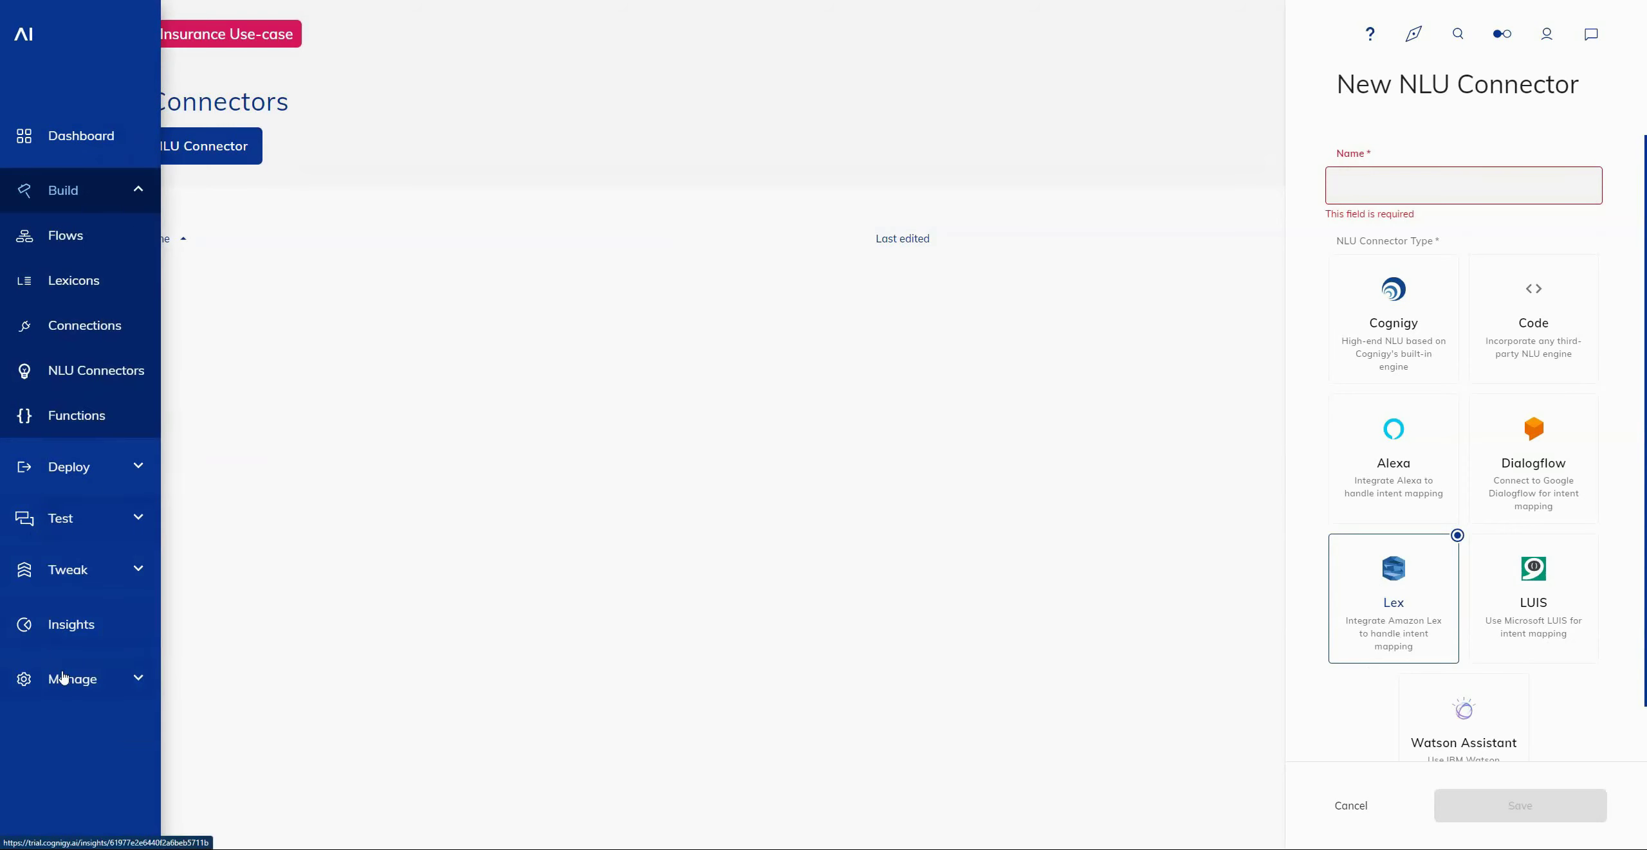
pyautogui.click(71, 679)
# Step: Browse the Extensions Marketplace and open the Abbyy Vantage 4.0.0 details
pyautogui.click(79, 635)
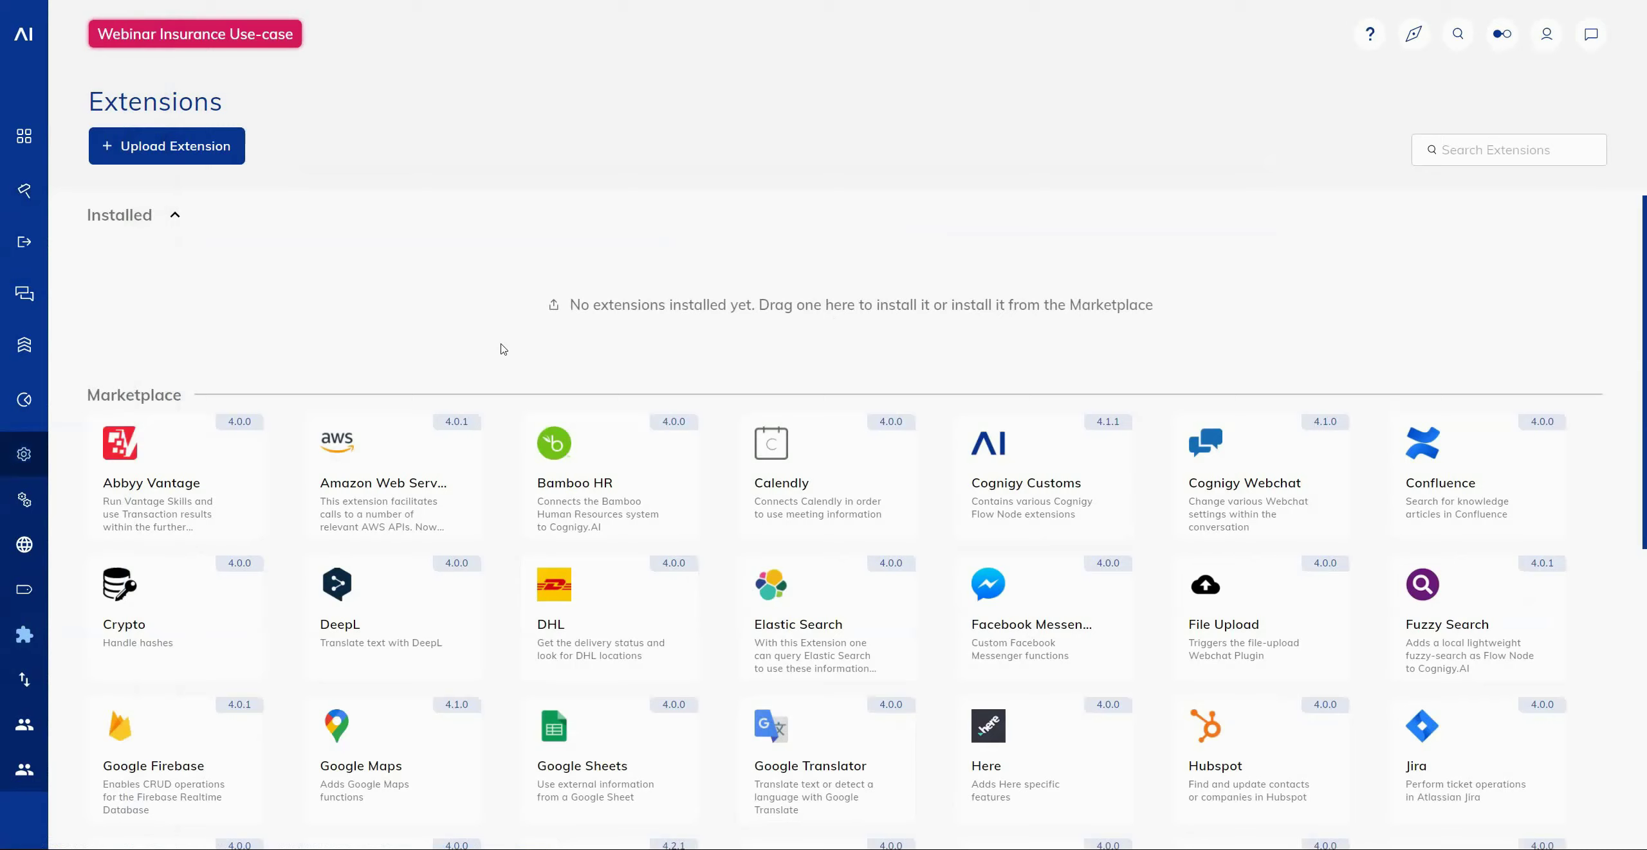
pyautogui.scroll(-5, 505, 361)
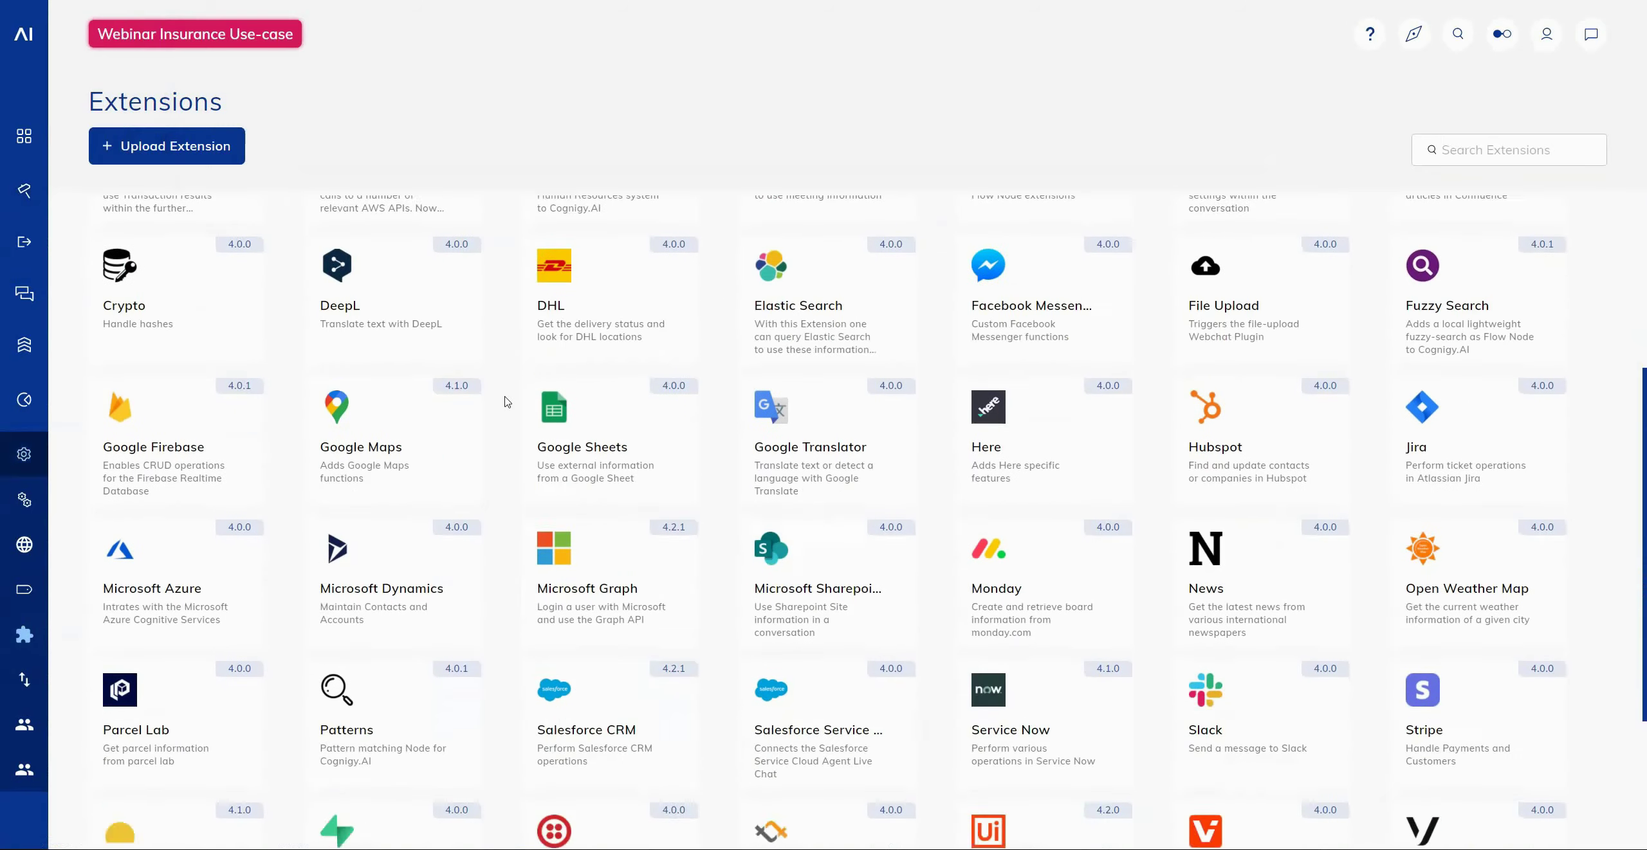
pyautogui.scroll(-4, 508, 402)
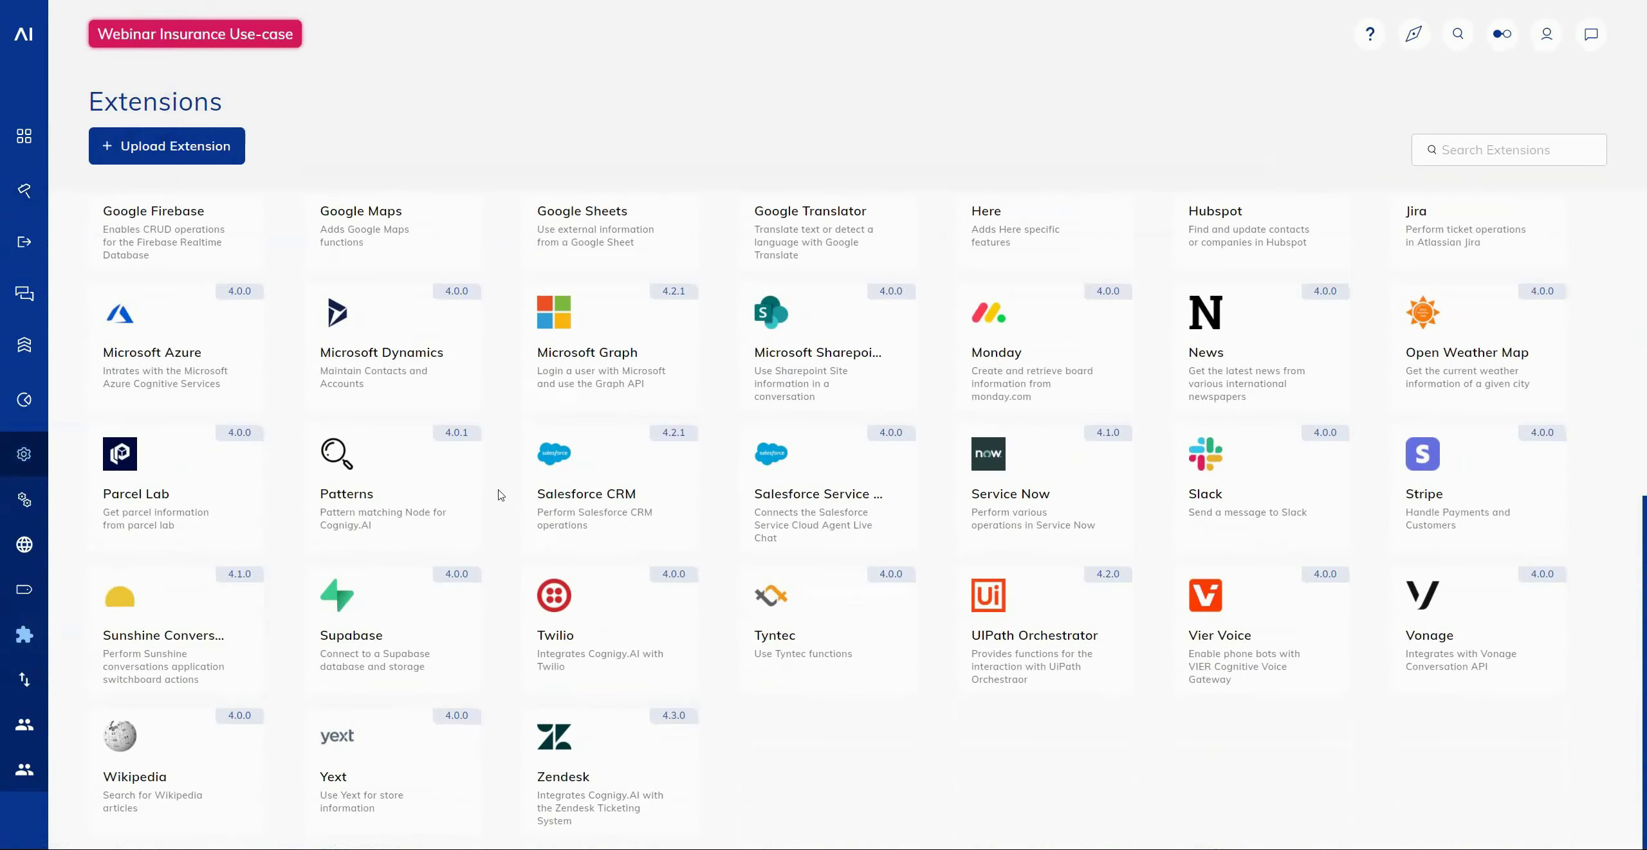
pyautogui.scroll(6, 500, 516)
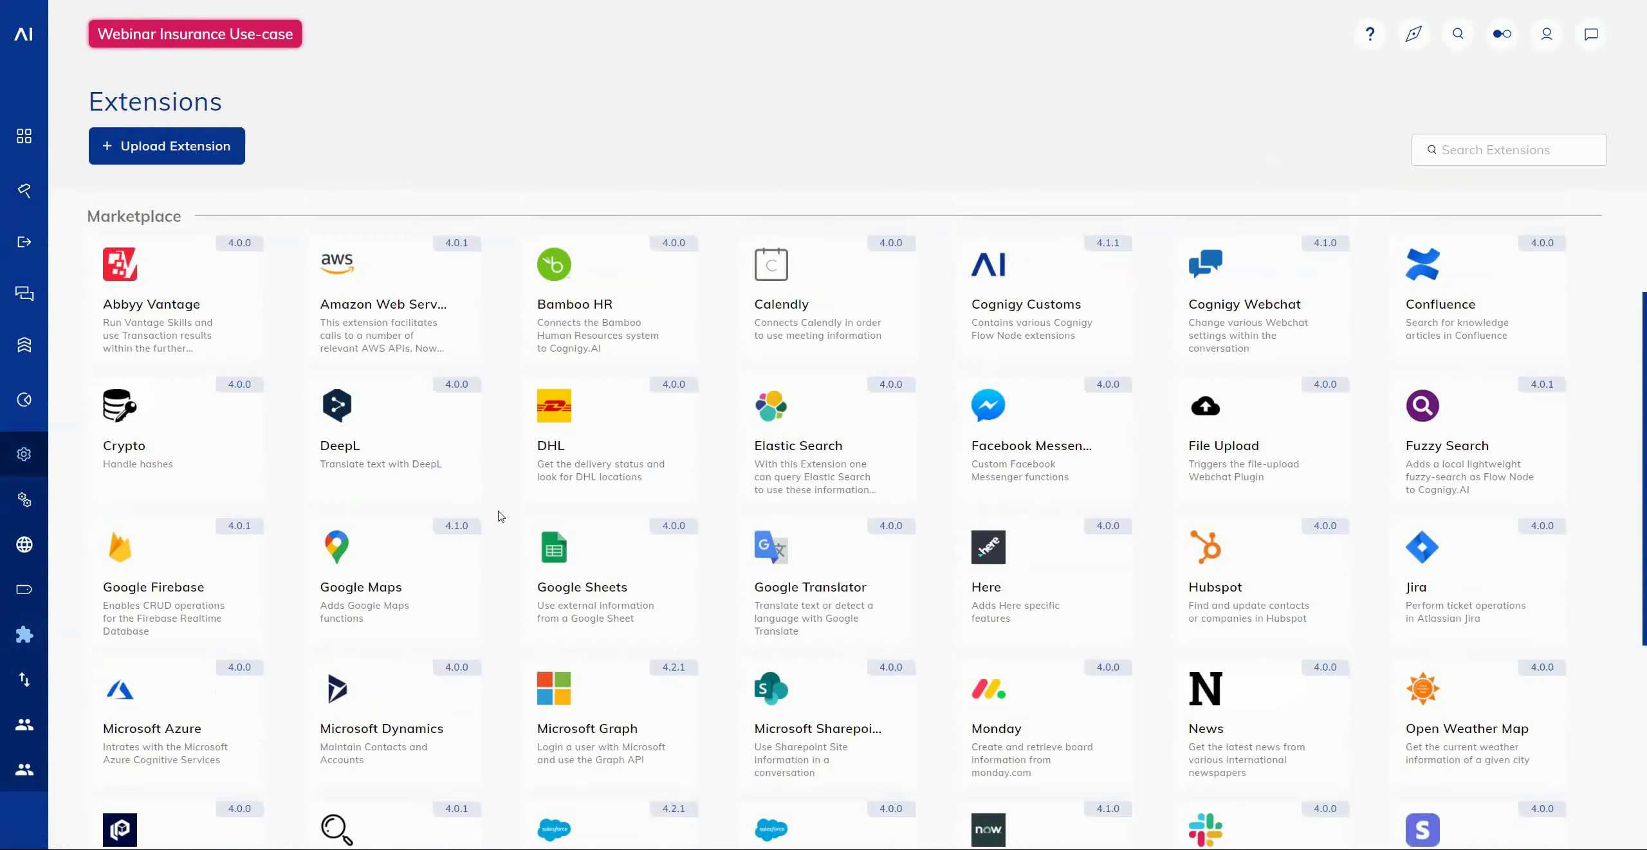
pyautogui.scroll(3, 500, 516)
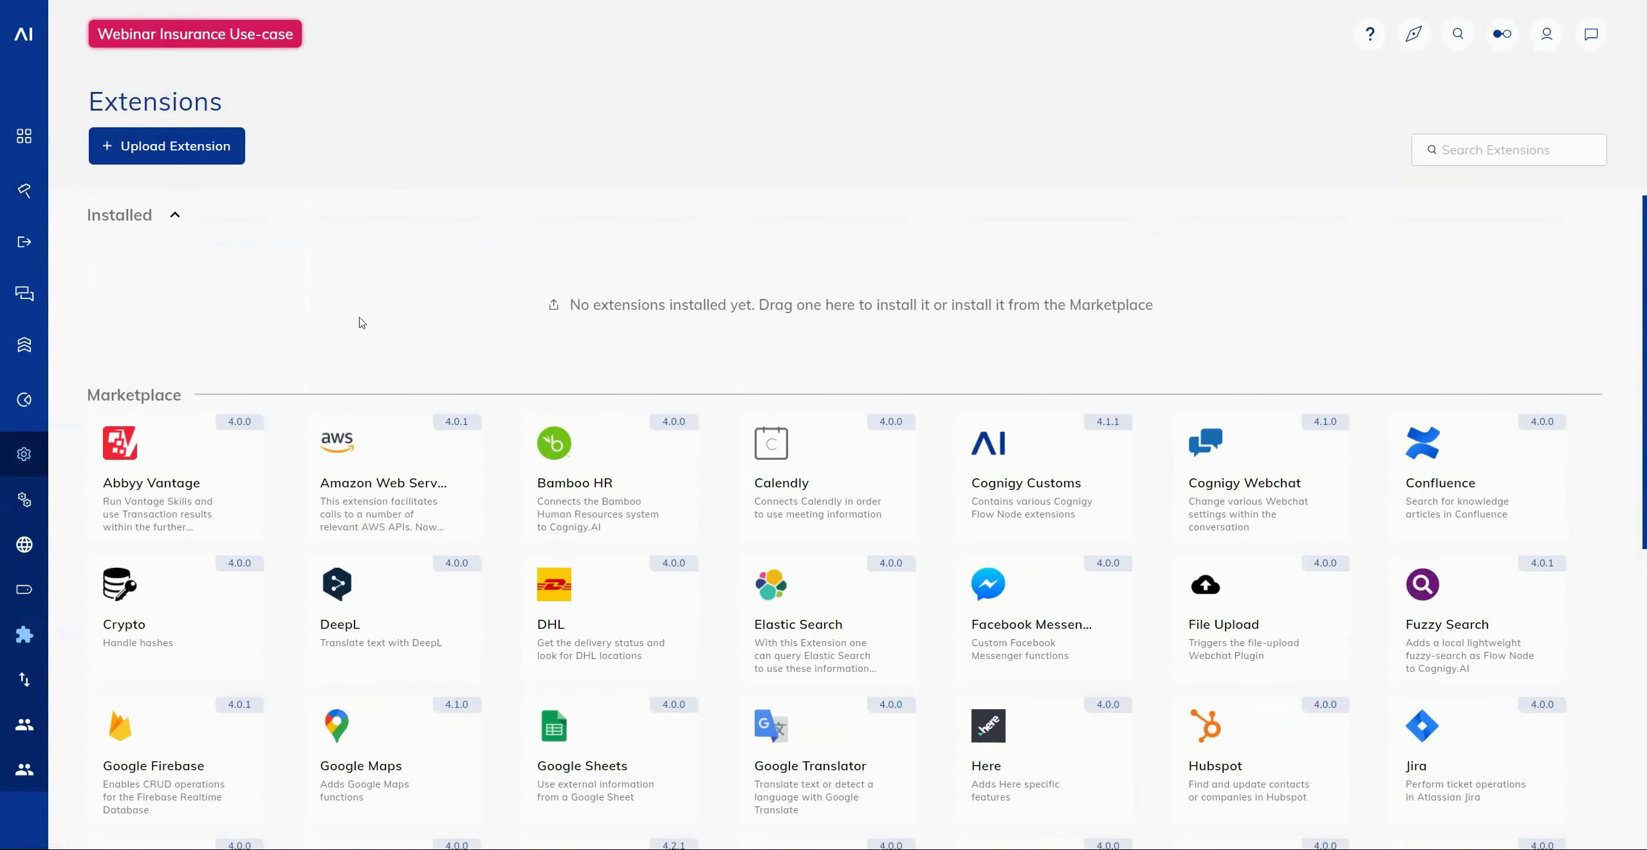
pyautogui.click(183, 447)
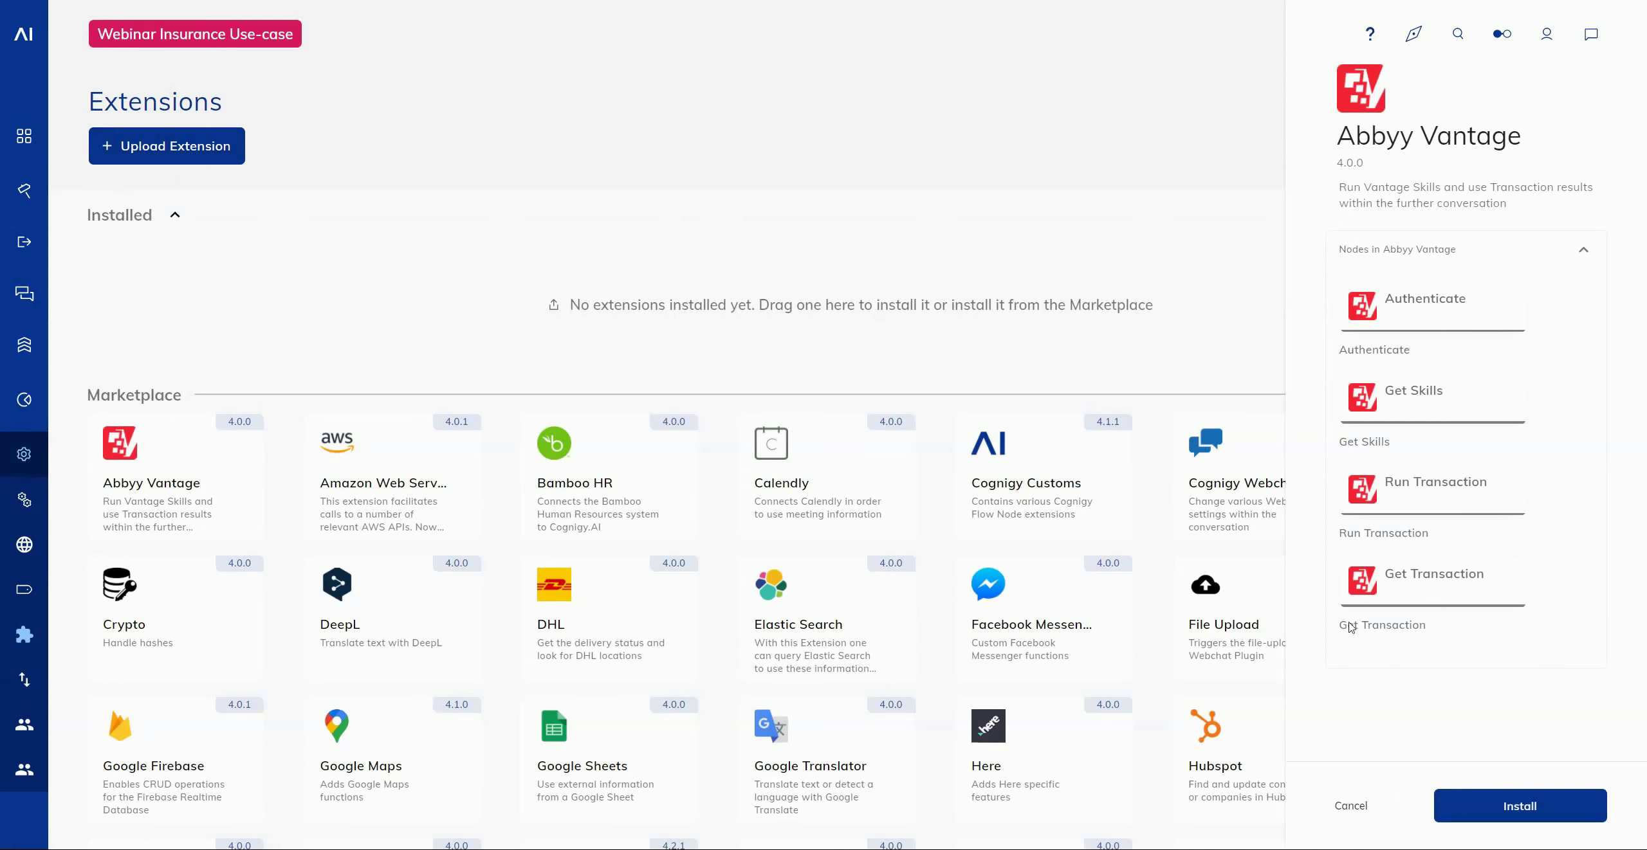
# Step: Cancel the Abbyy Vantage side panel to get back to the Extensions Marketplace listing
pyautogui.click(1350, 806)
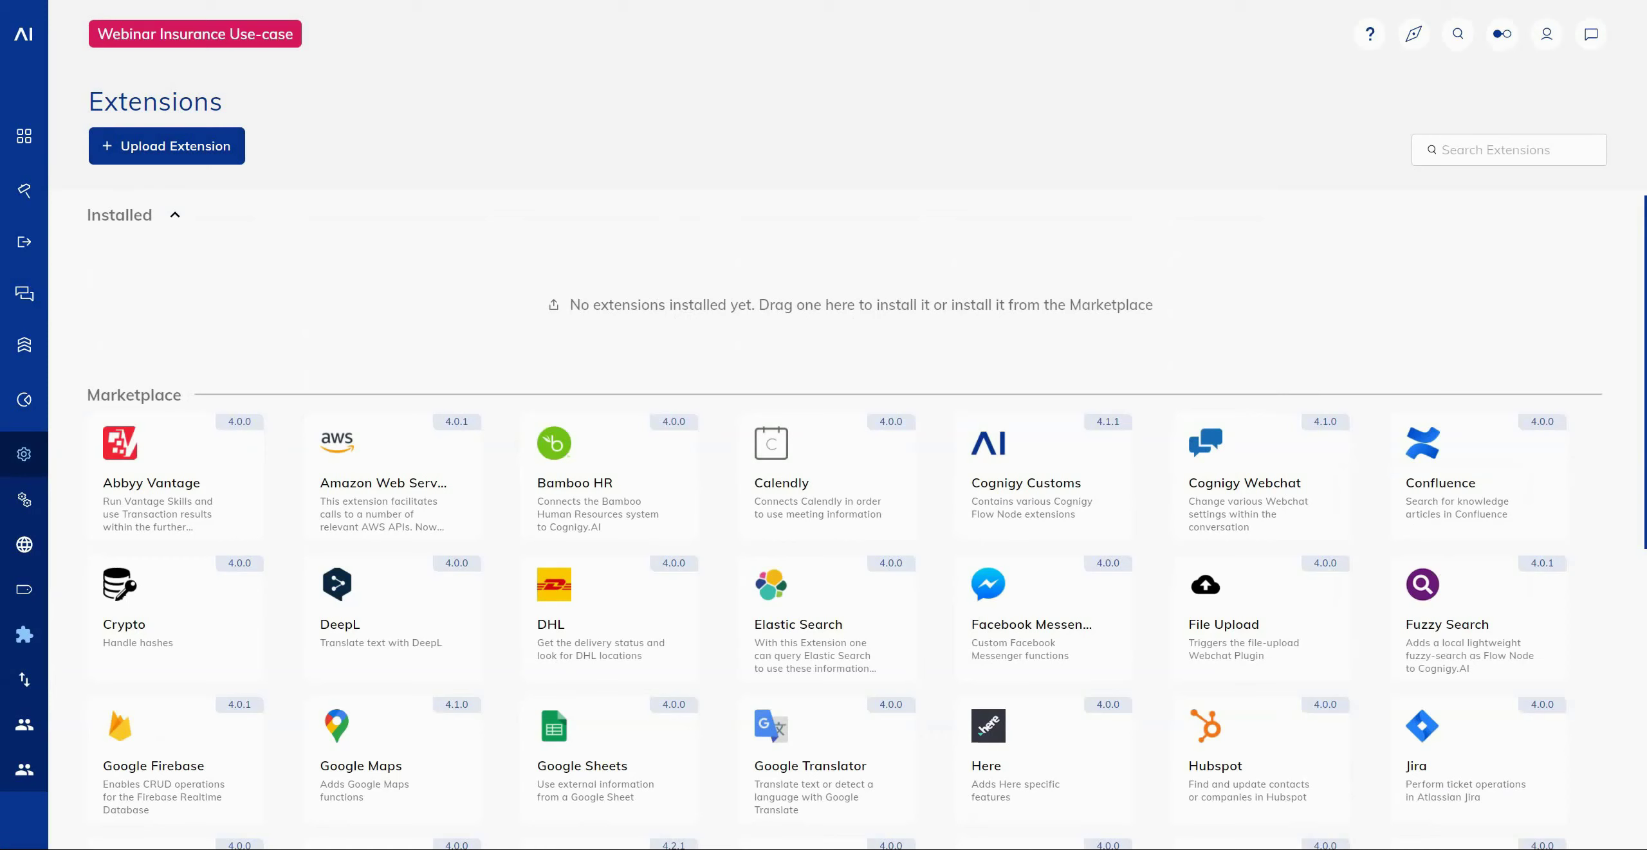
# Step: Open the Webchat endpoint under Deploy > Endpoints and select and copy its whole embedding HTML snippet
pyautogui.moveTo(50, 335)
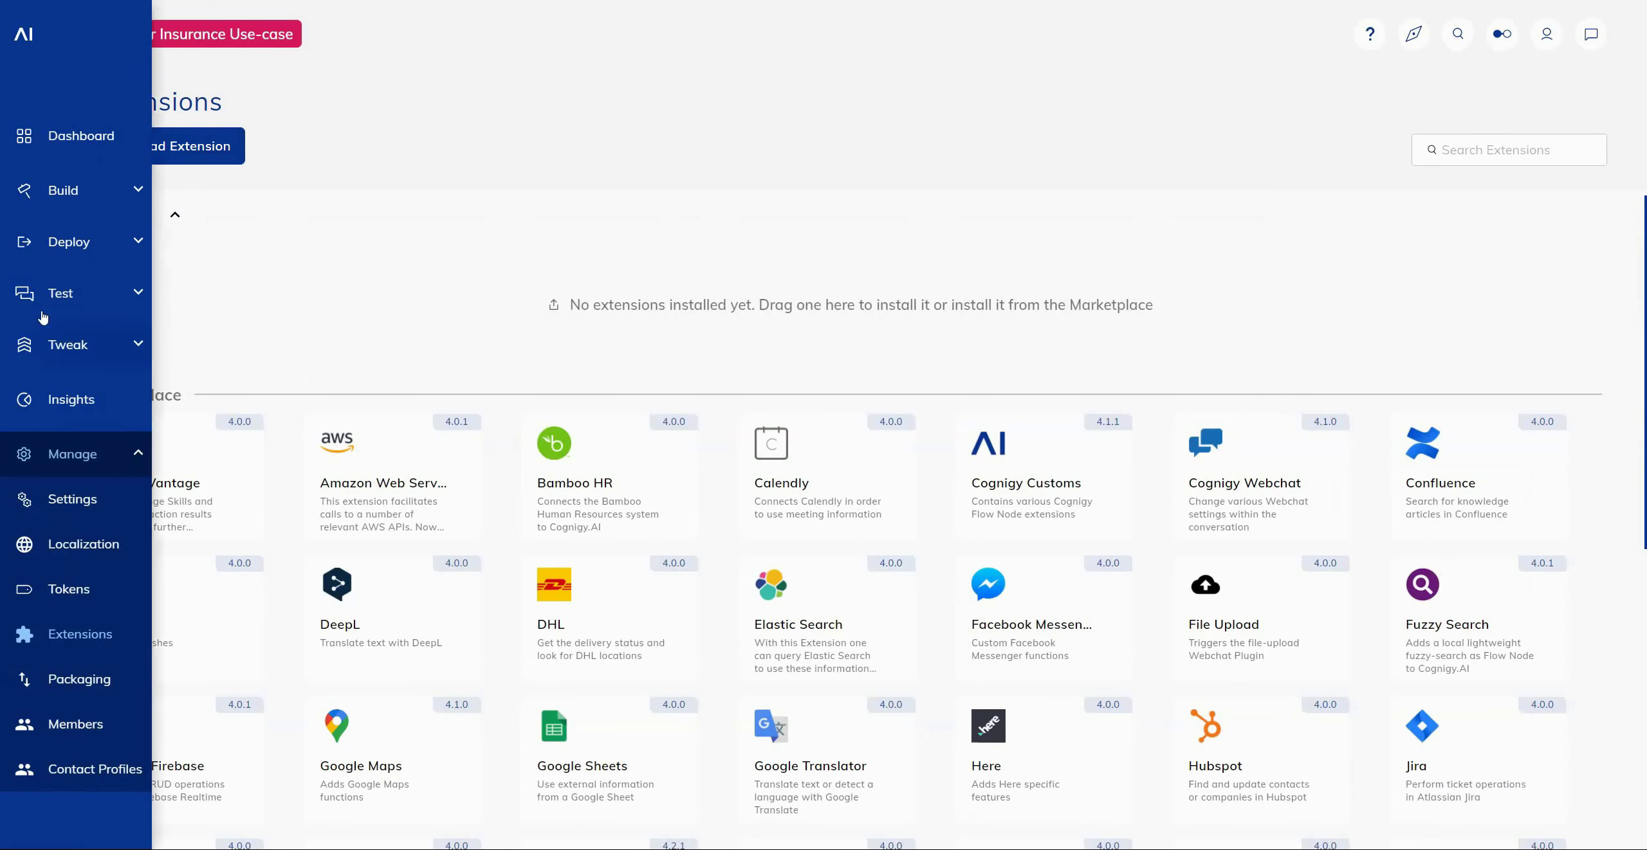
pyautogui.click(65, 243)
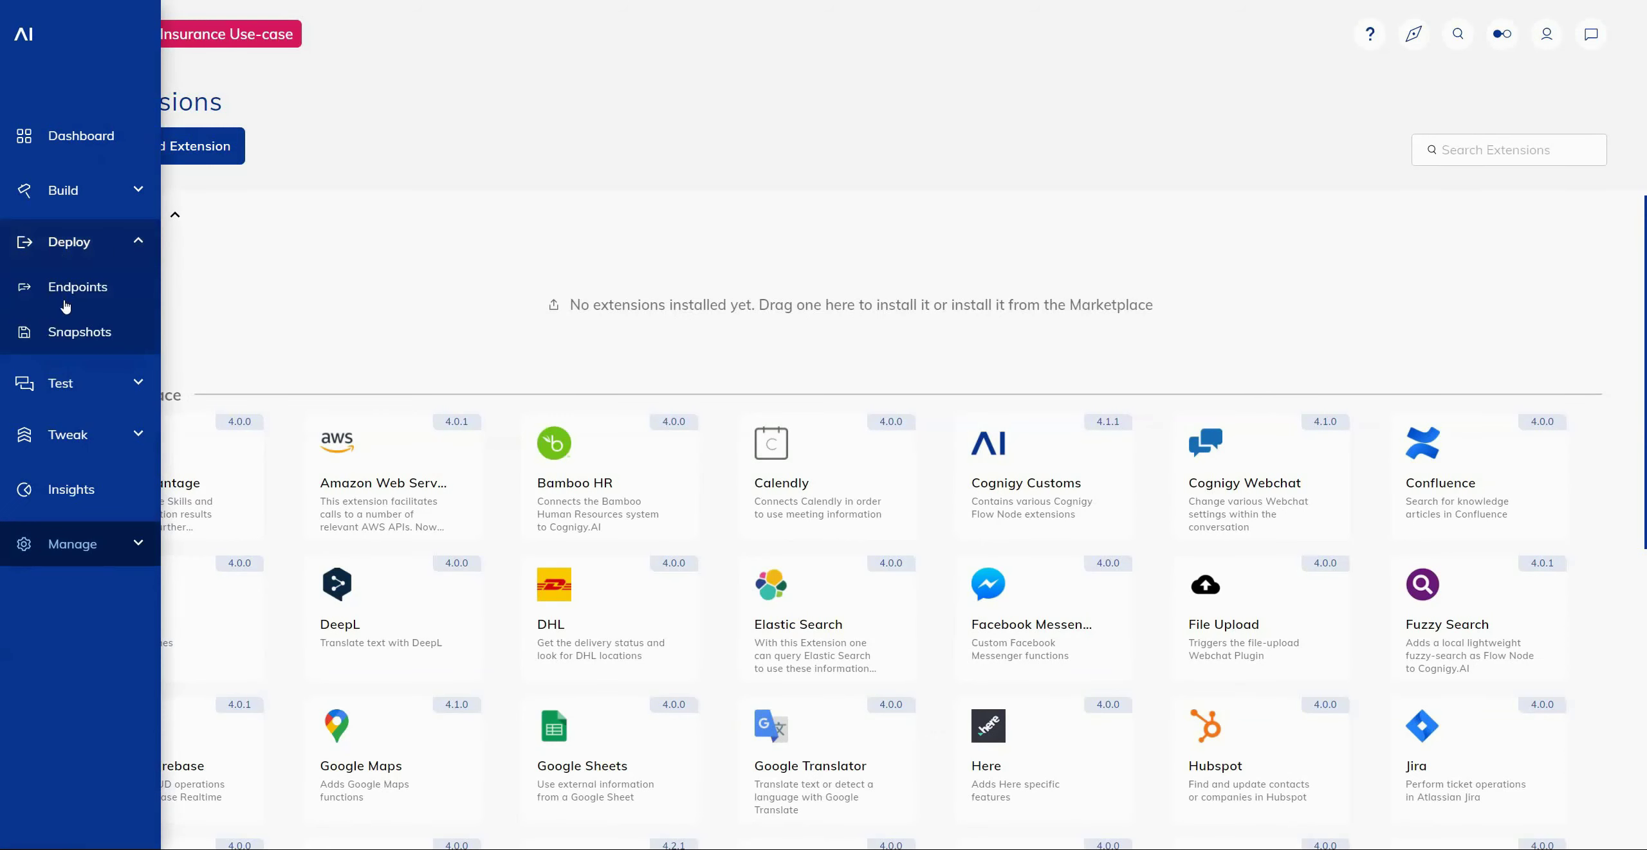
pyautogui.click(71, 283)
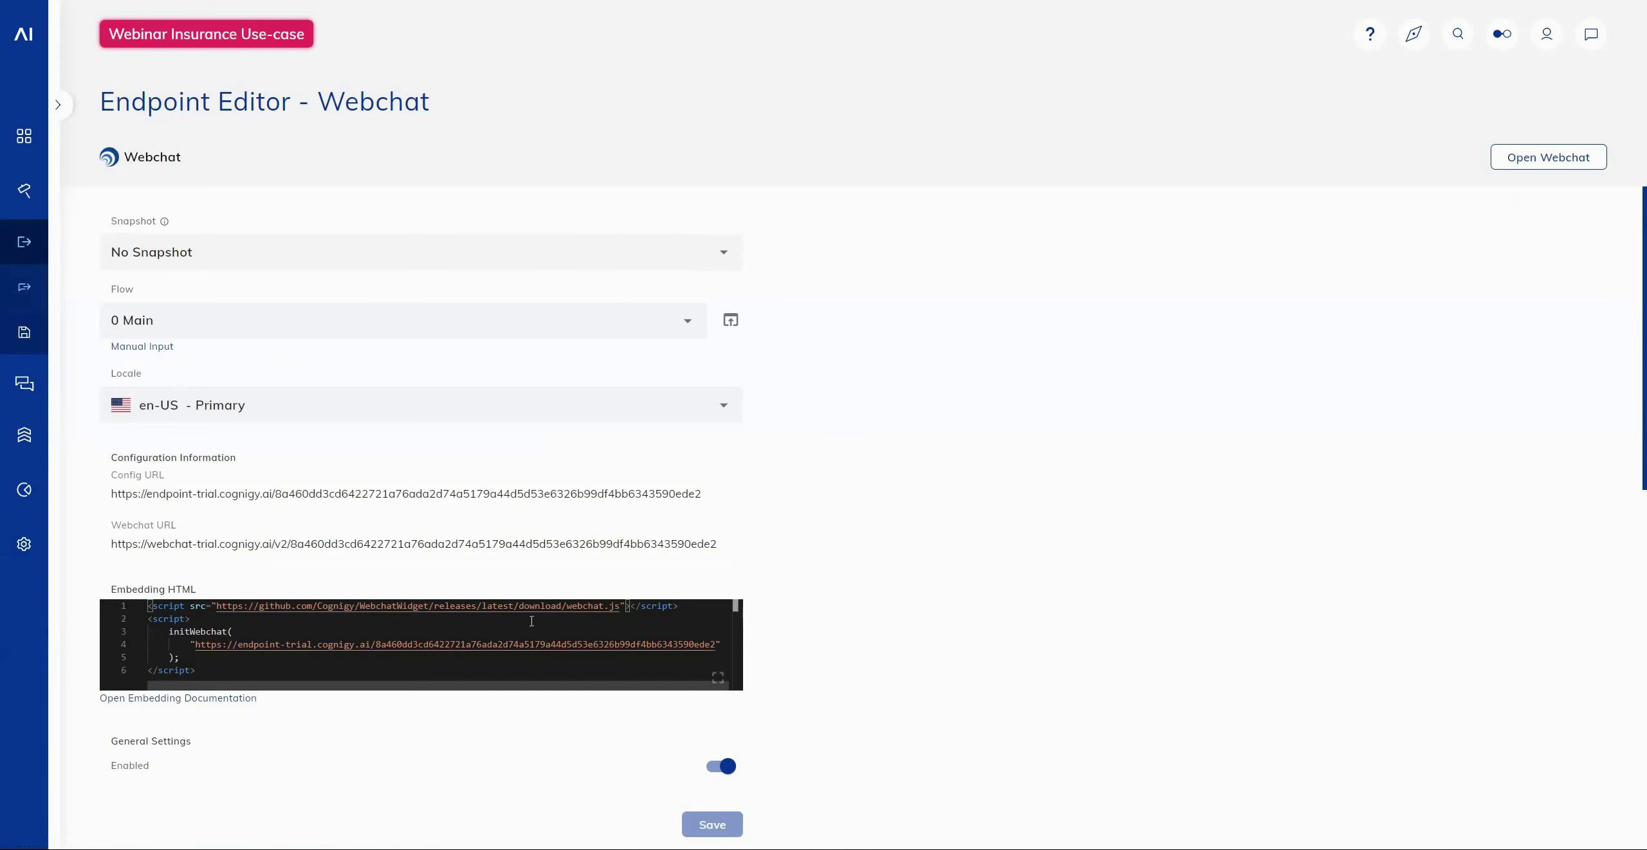
pyautogui.moveTo(239, 671)
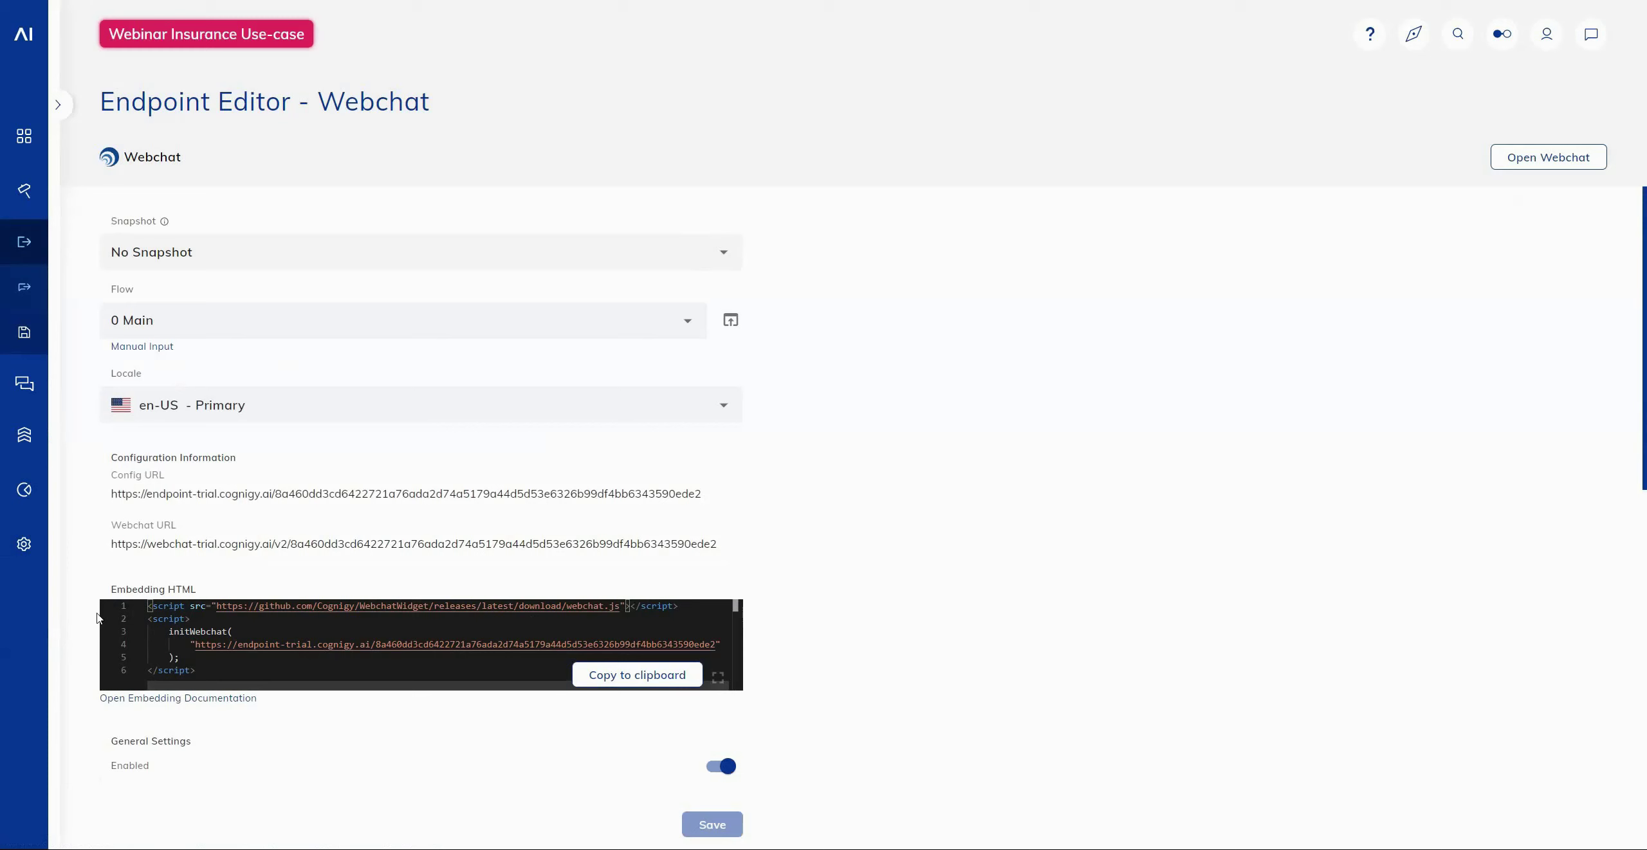
pyautogui.scroll(-2, 702, 575)
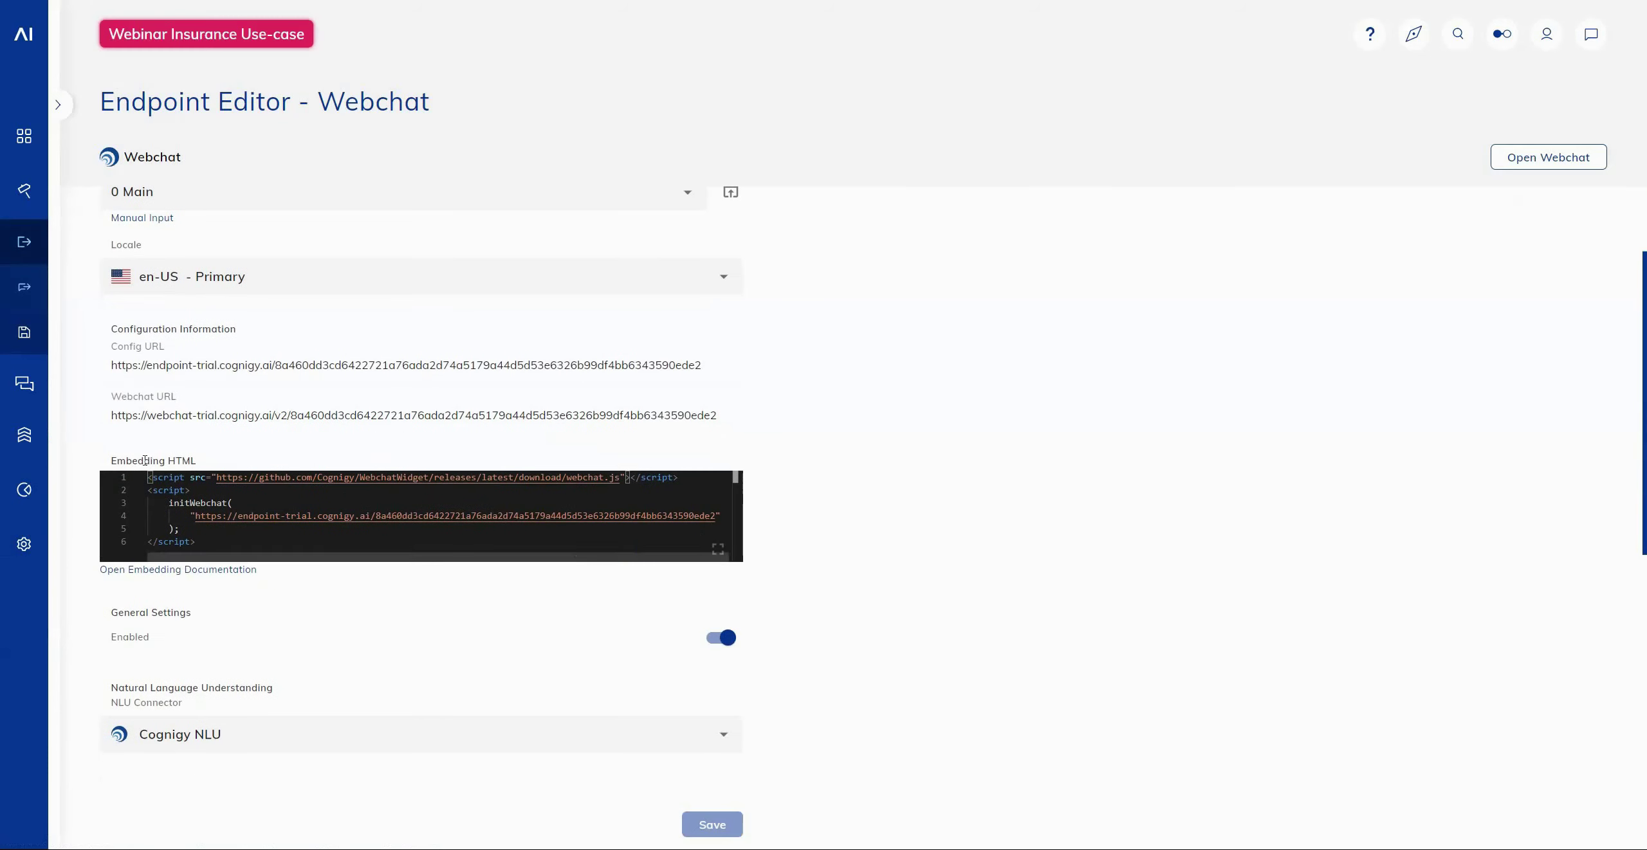
pyautogui.moveTo(204, 542)
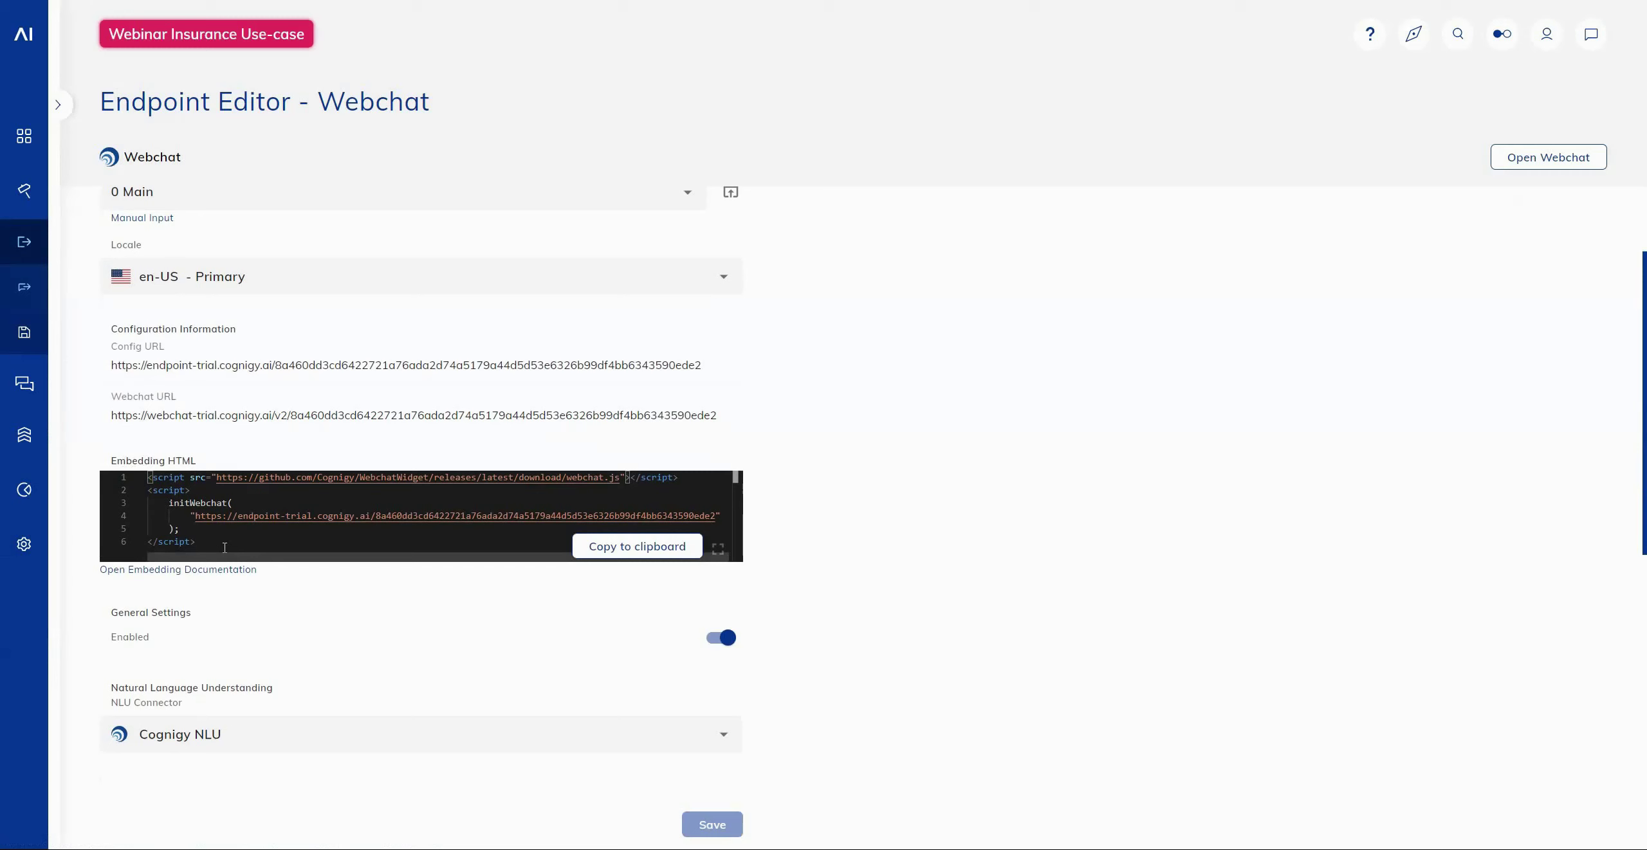
pyautogui.moveTo(224, 547); pyautogui.dragTo(129, 477)
pyautogui.hotkey('ctrl', 'c')
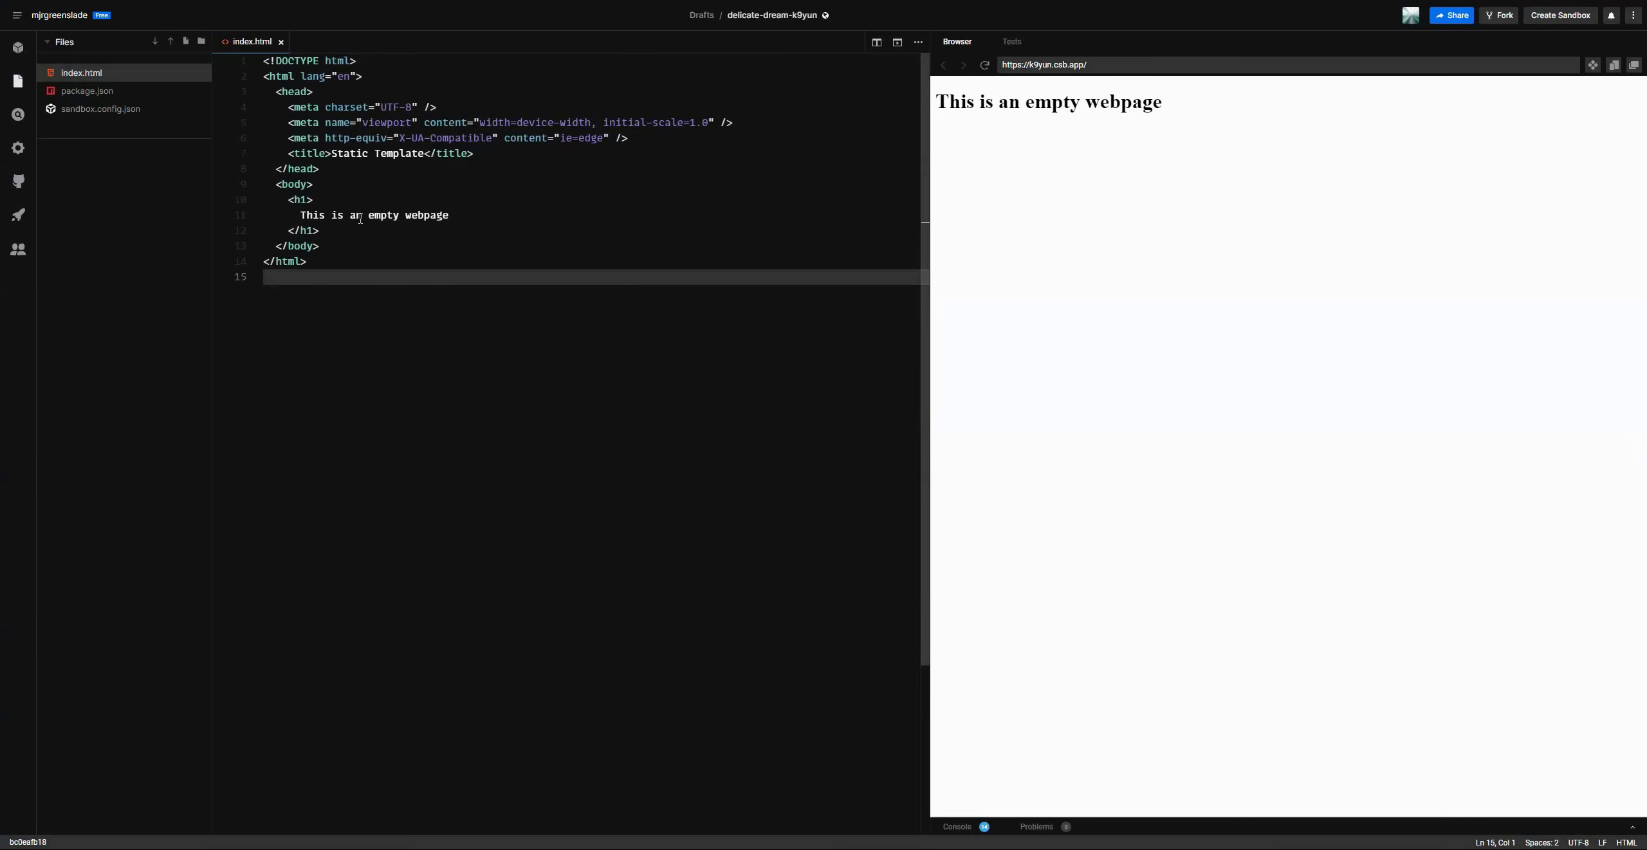
# Step: Replace the 'This is an empty webpage' heading in index.html with the webchat embed script and save
pyautogui.moveTo(513, 208); pyautogui.dragTo(301, 216)
pyautogui.hotkey('ctrl', 'v')
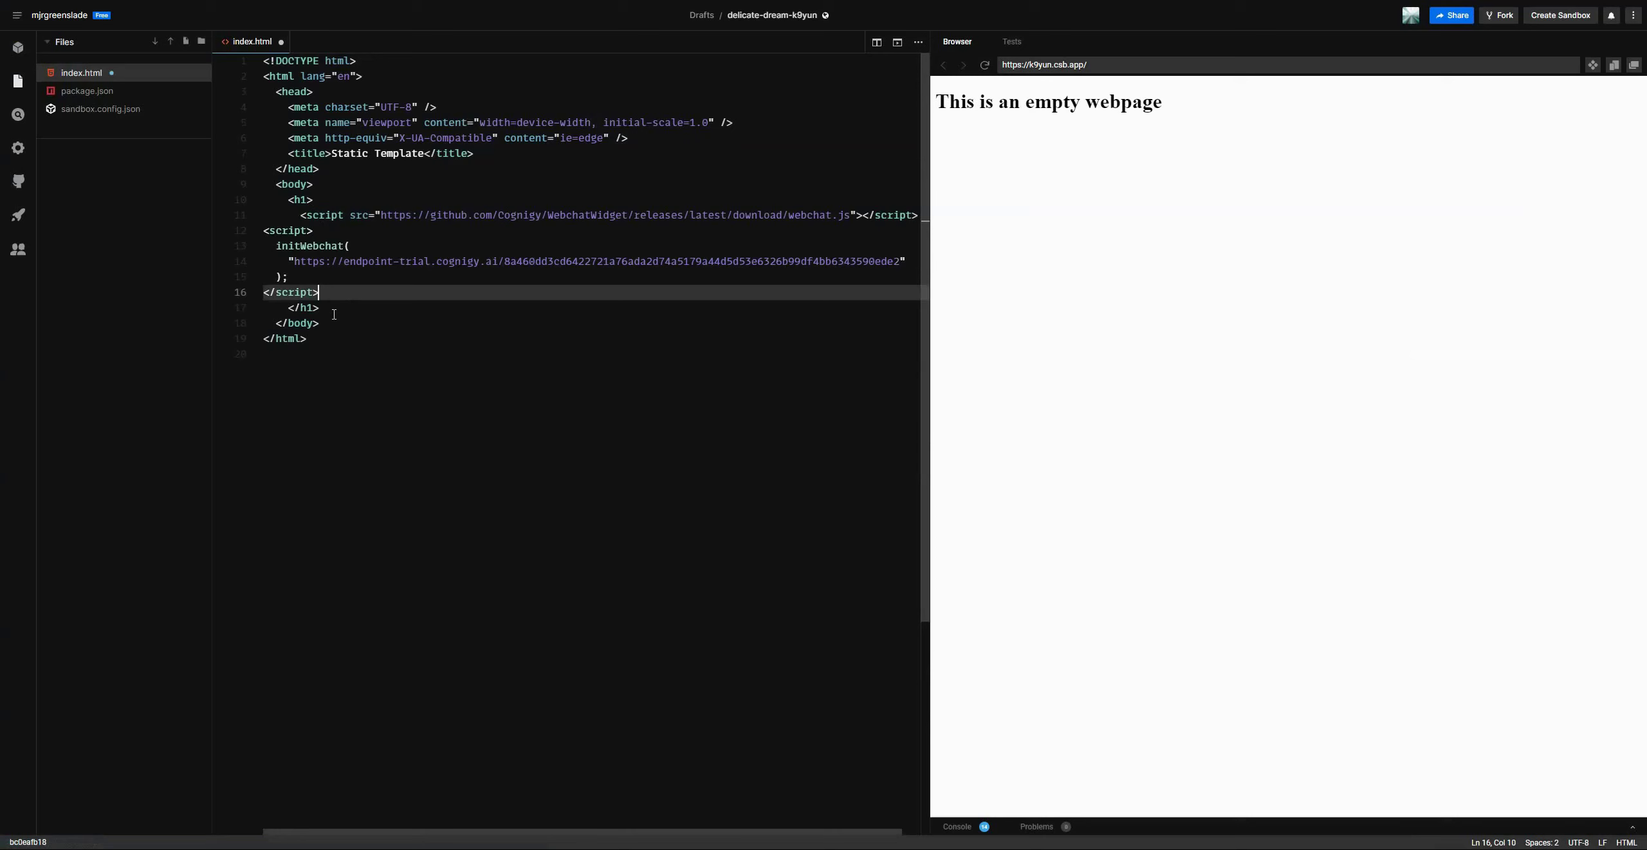
pyautogui.hotkey('ctrl', 's')
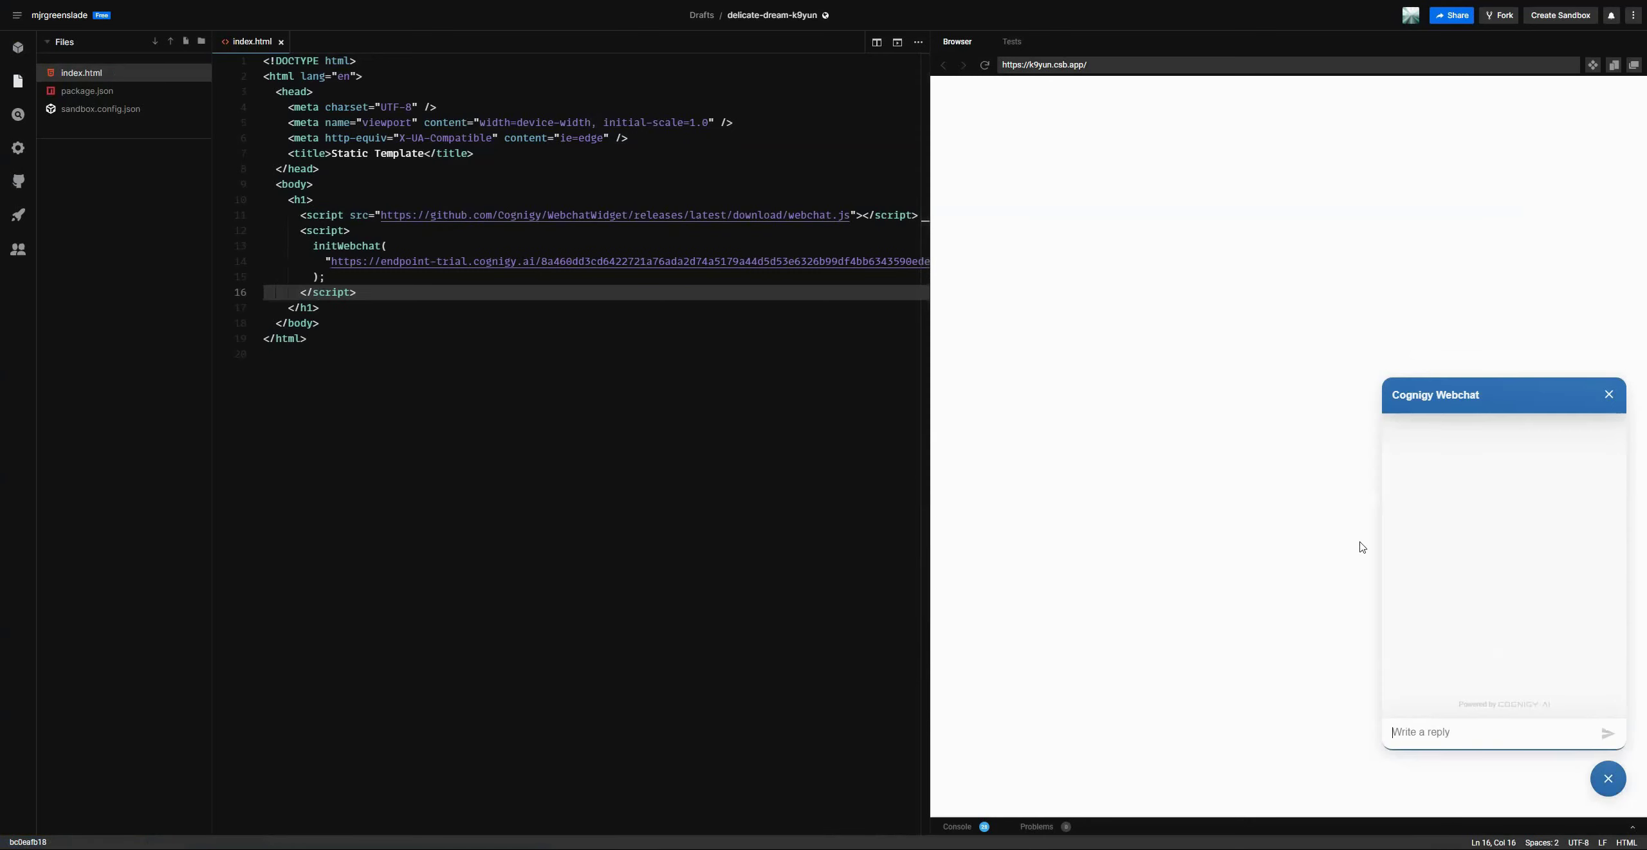
# Step: Send 'hi' in the preview's webchat to get the bot's welcome card
pyautogui.click(1435, 735)
pyautogui.write('hi')
pyautogui.press('Return')
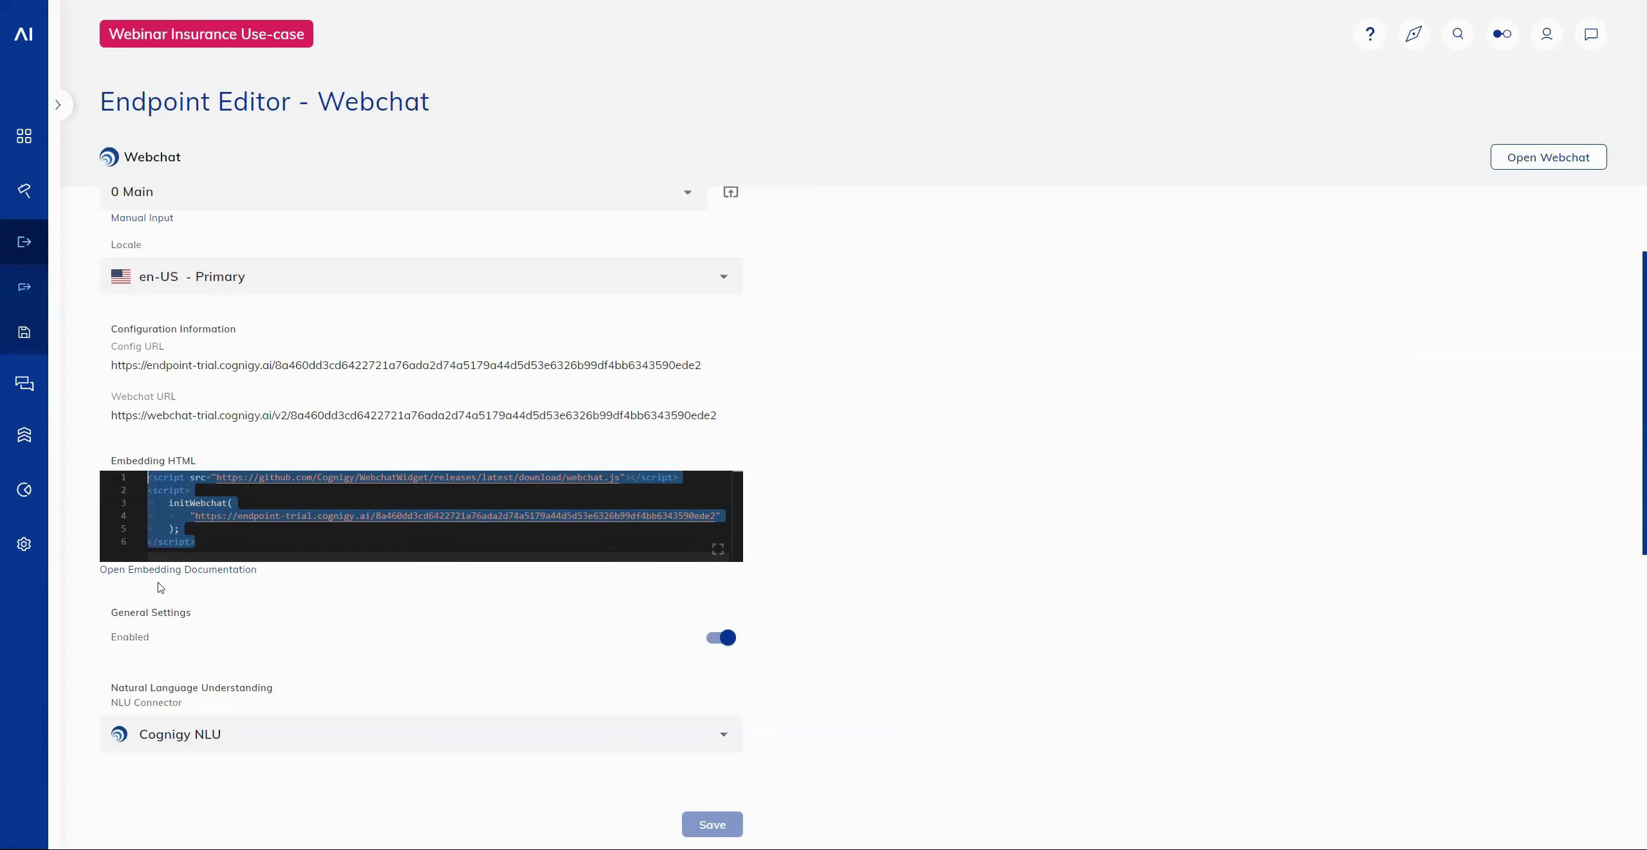
pyautogui.moveTo(231, 501)
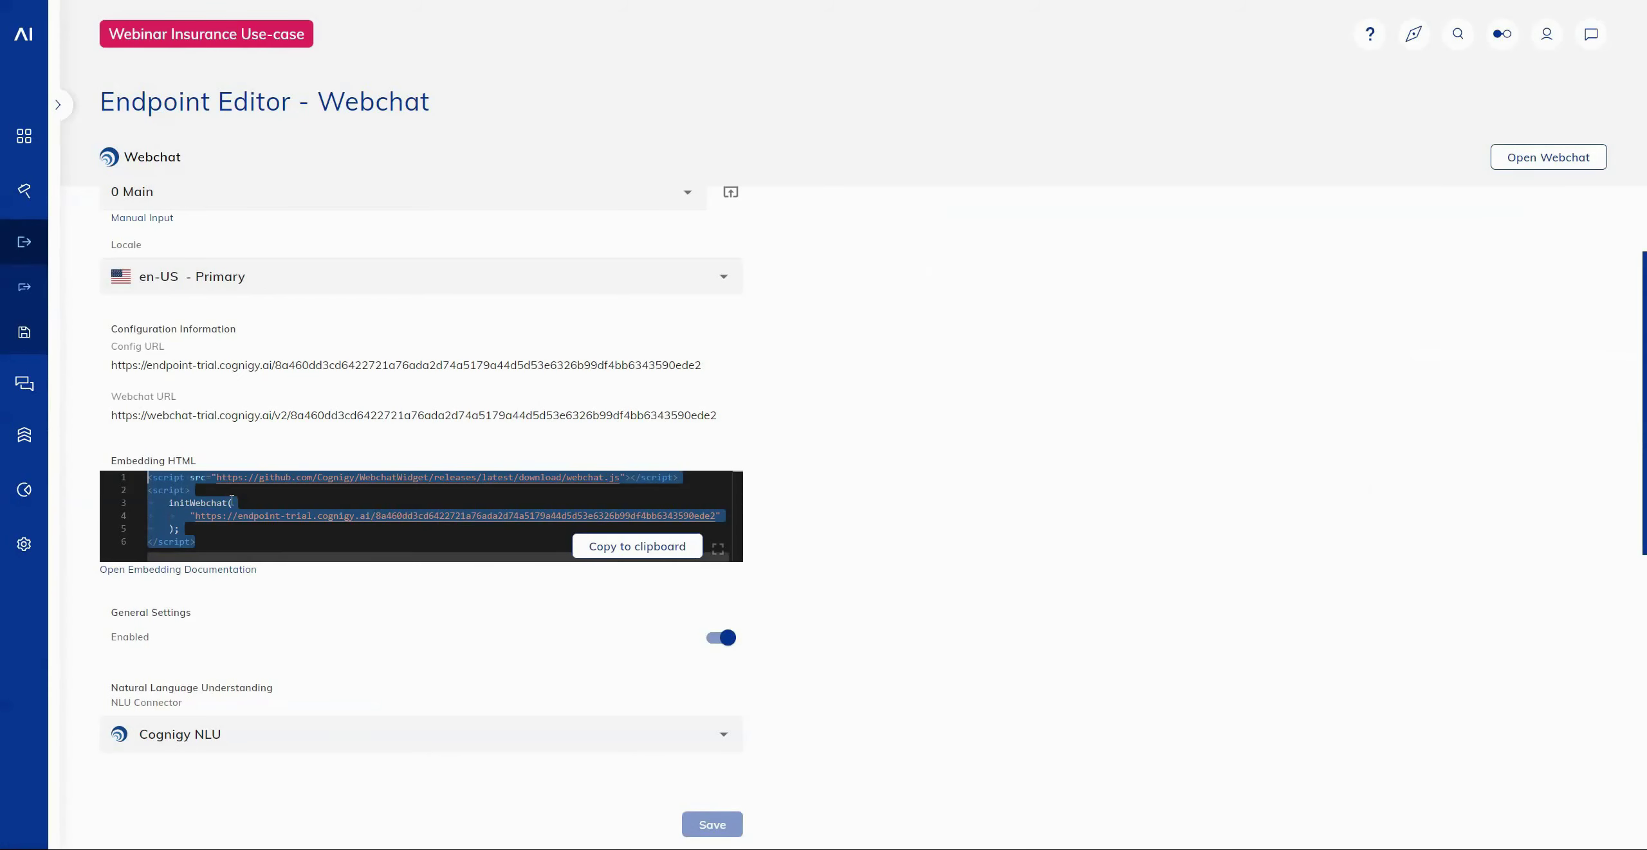
# Step: Paste custom JSON (colorScheme #FAB, designTemplate 2, rating always, button start) into the Webchat endpoint and save
pyautogui.click(873, 506)
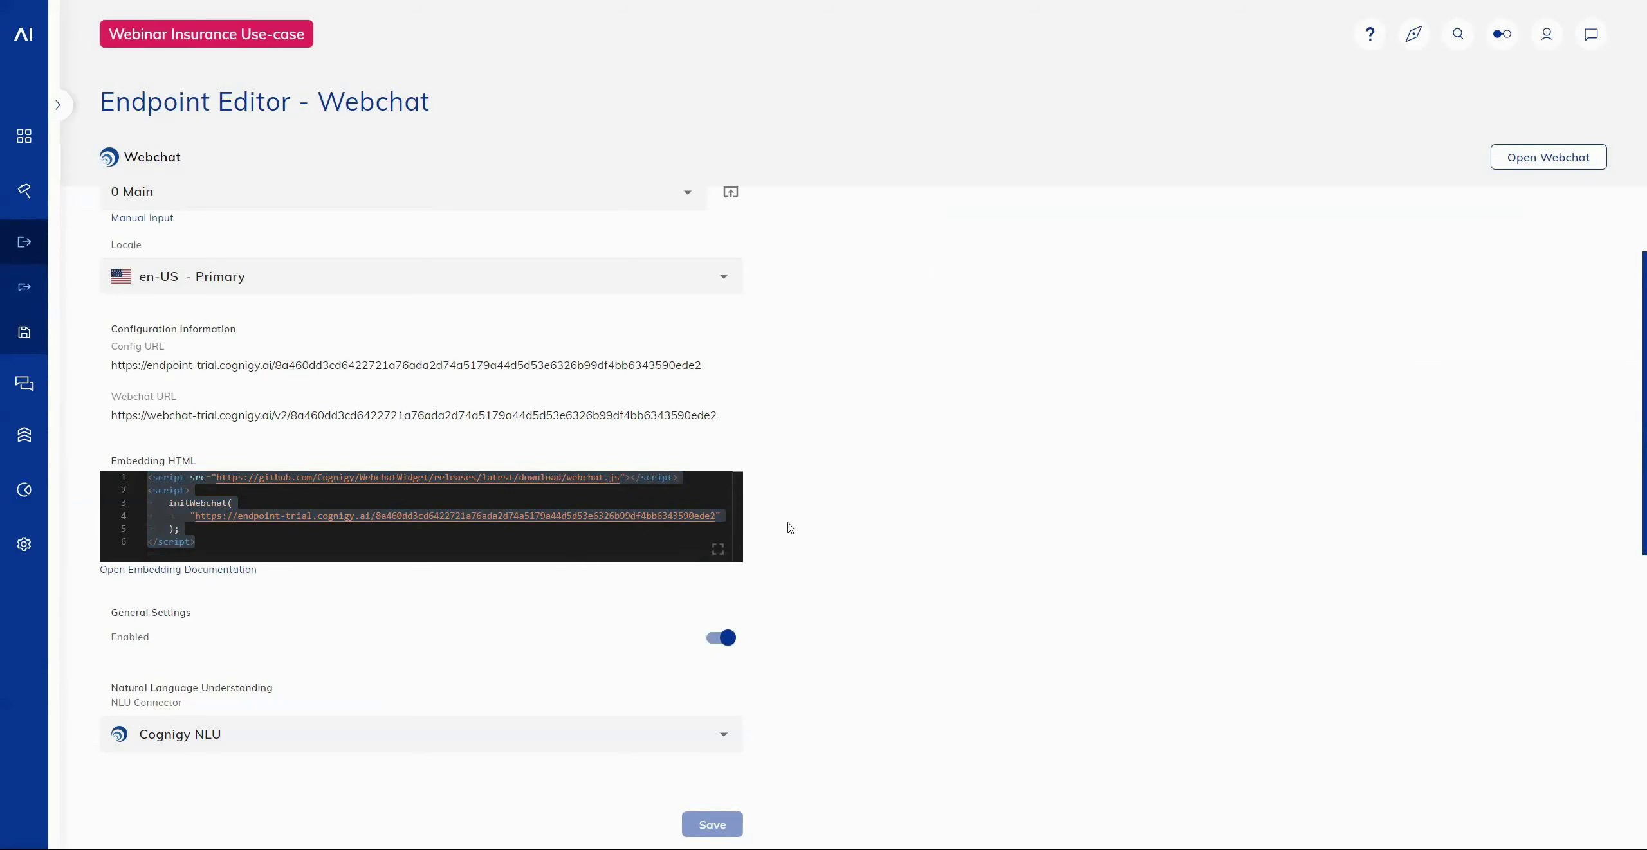
pyautogui.scroll(-5, 803, 526)
pyautogui.scroll(-2, 807, 528)
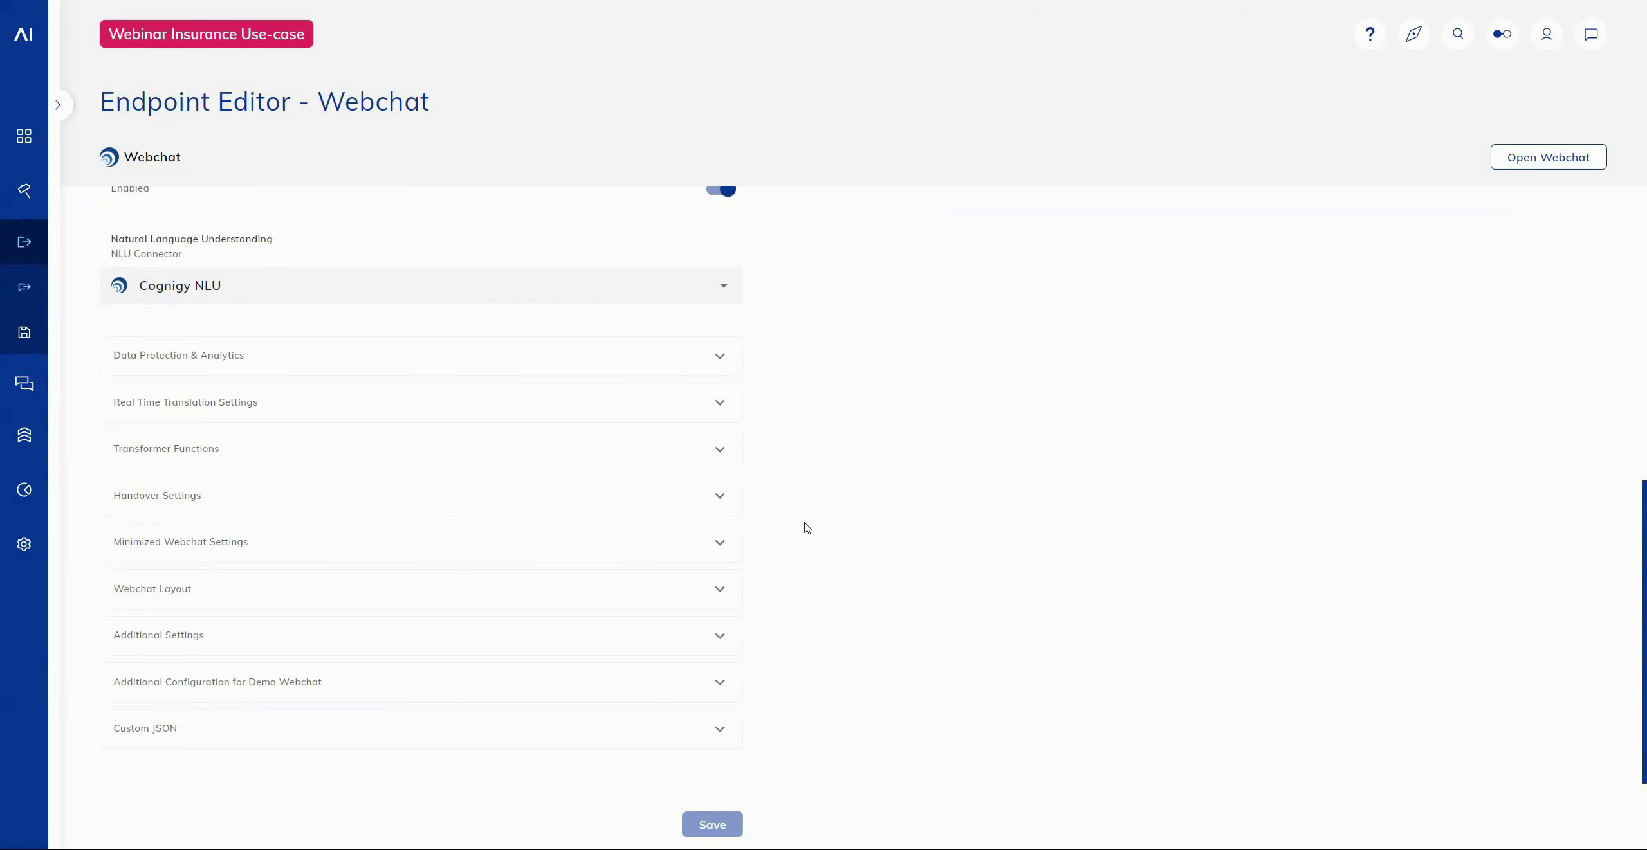
pyautogui.click(720, 740)
pyautogui.scroll(-3, 811, 644)
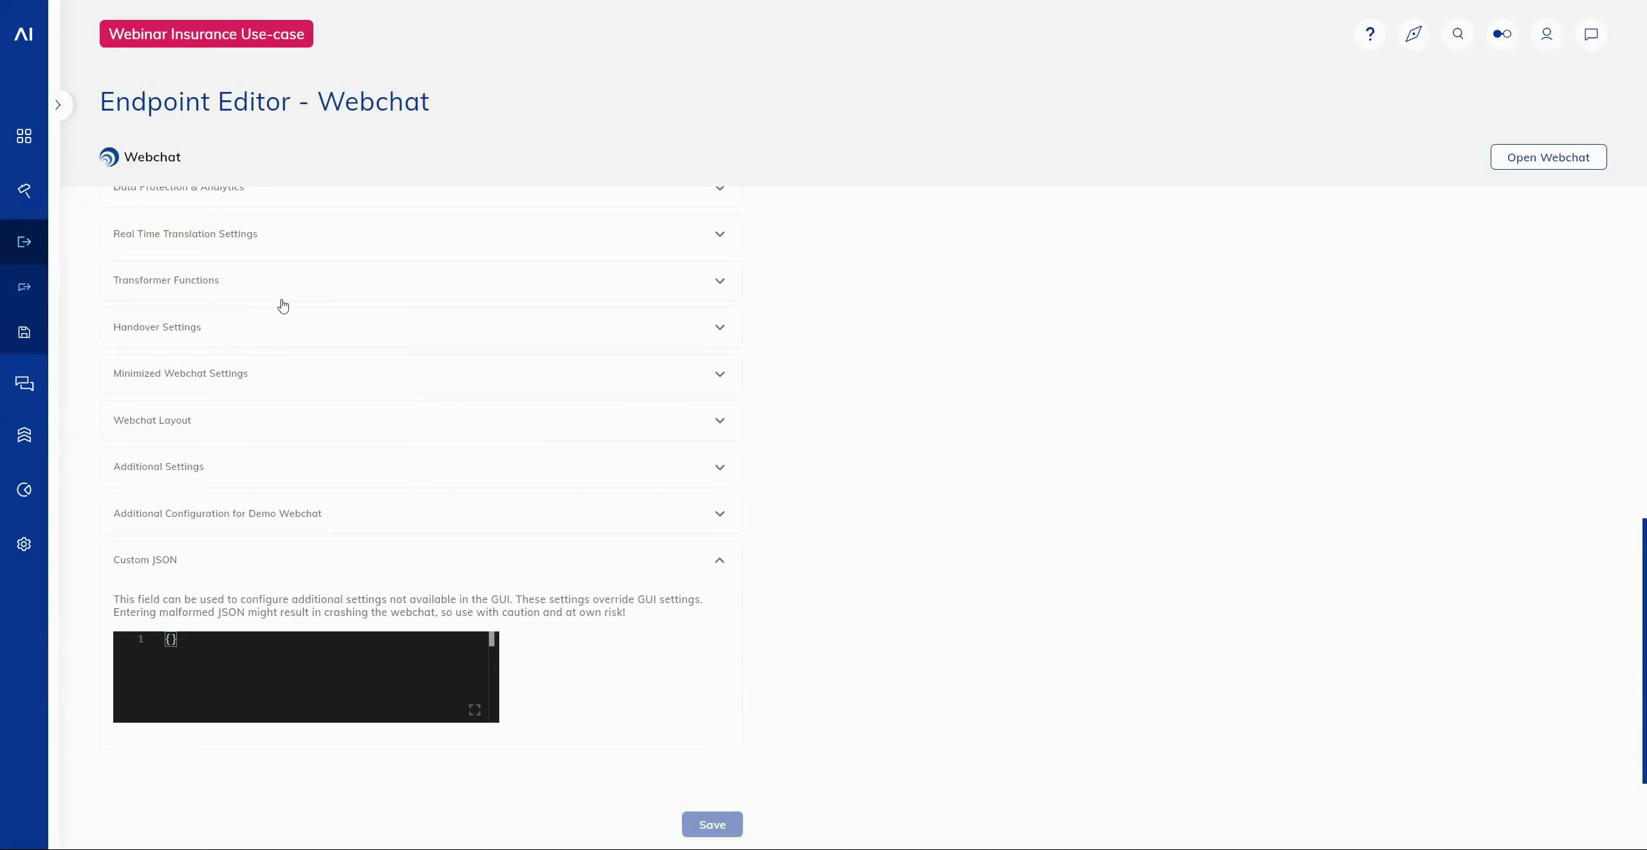
pyautogui.click(196, 330)
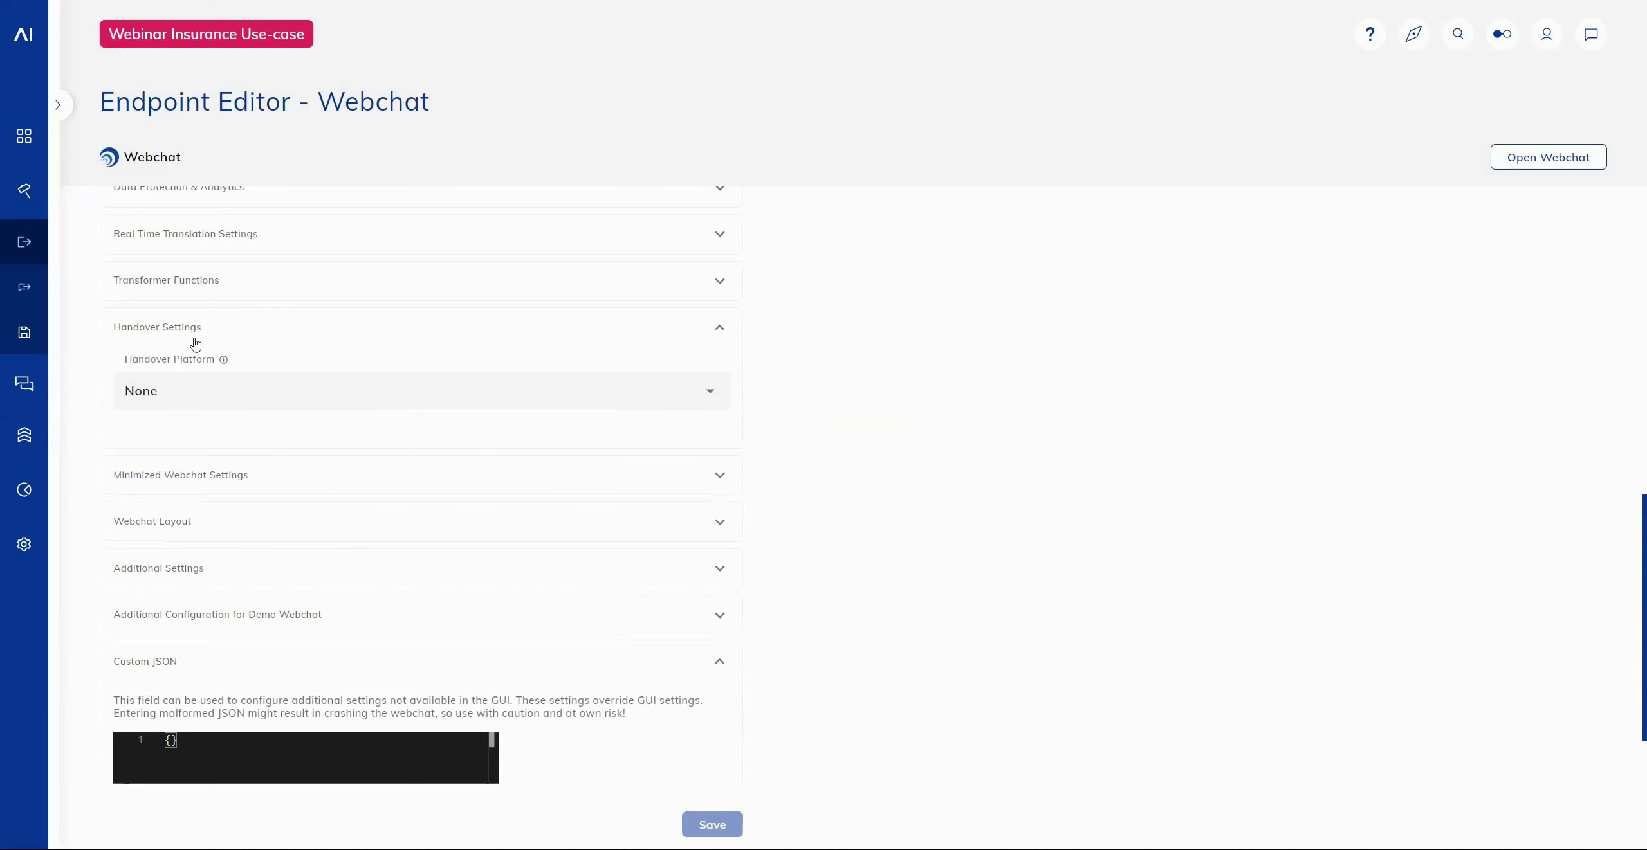
pyautogui.click(194, 336)
pyautogui.click(180, 422)
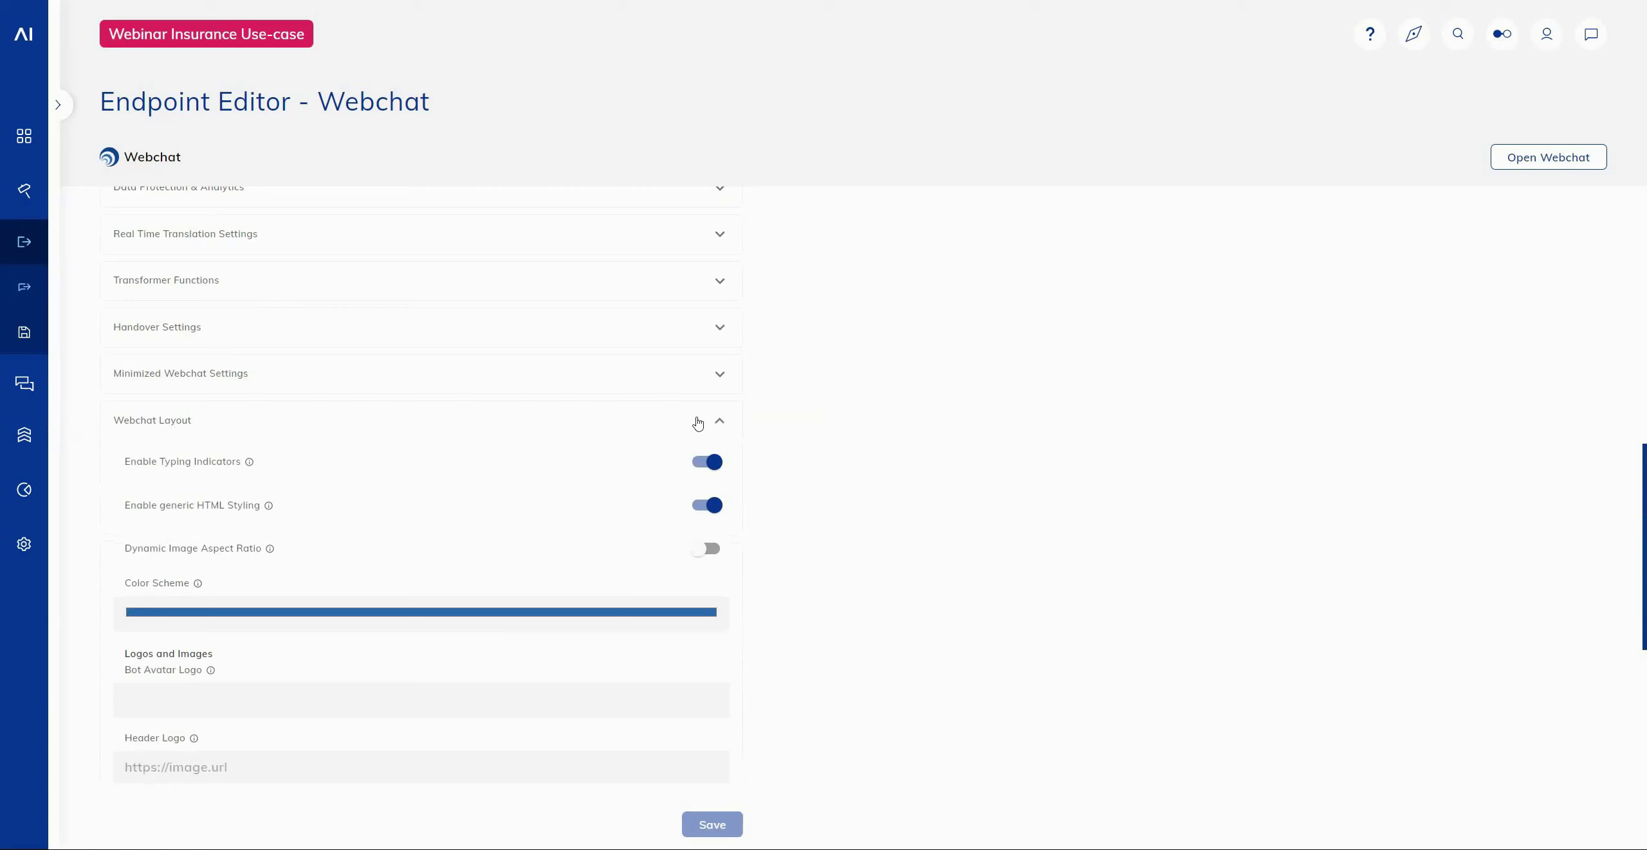
pyautogui.click(718, 422)
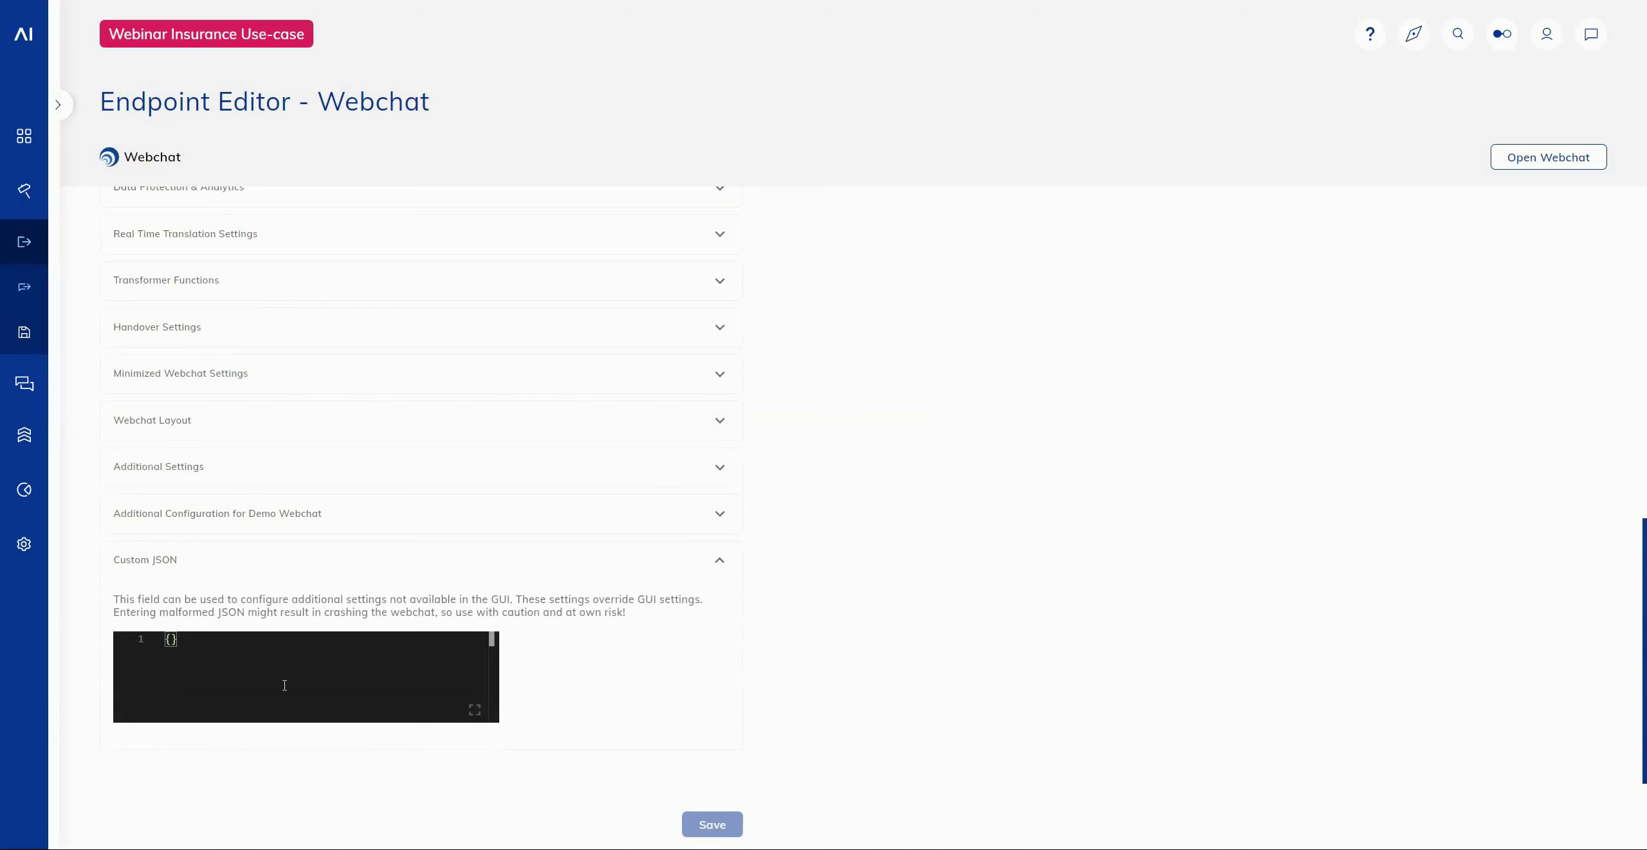
pyautogui.moveTo(224, 671); pyautogui.dragTo(133, 638)
pyautogui.hotkey('ctrl', 'v')
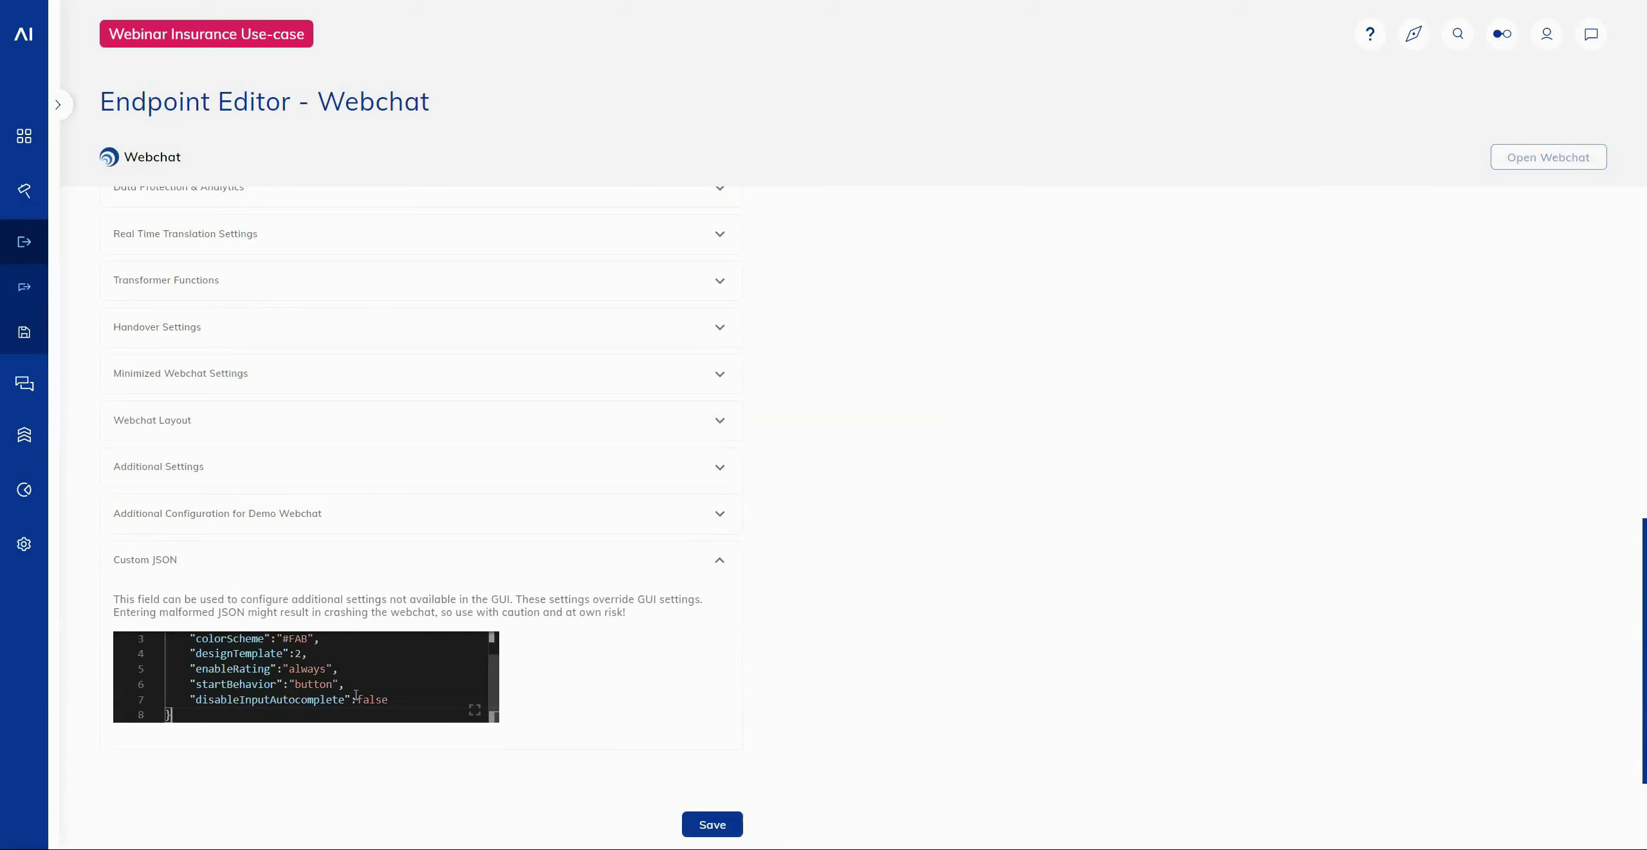
pyautogui.click(723, 828)
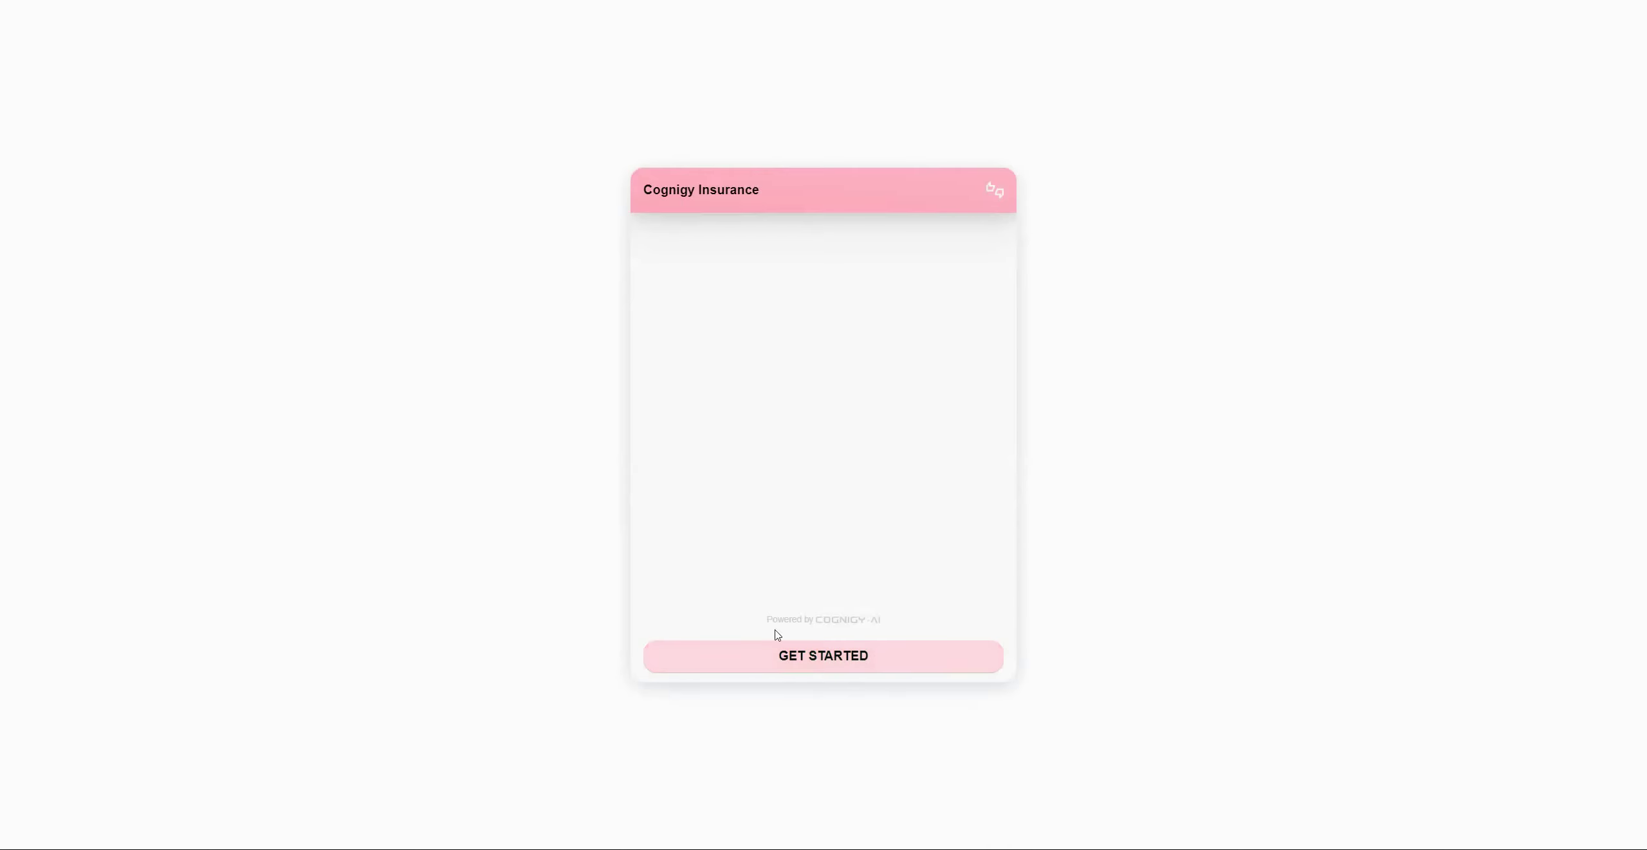
# Step: Press GET STARTED in the pink demo webchat to begin a conversation
pyautogui.click(796, 663)
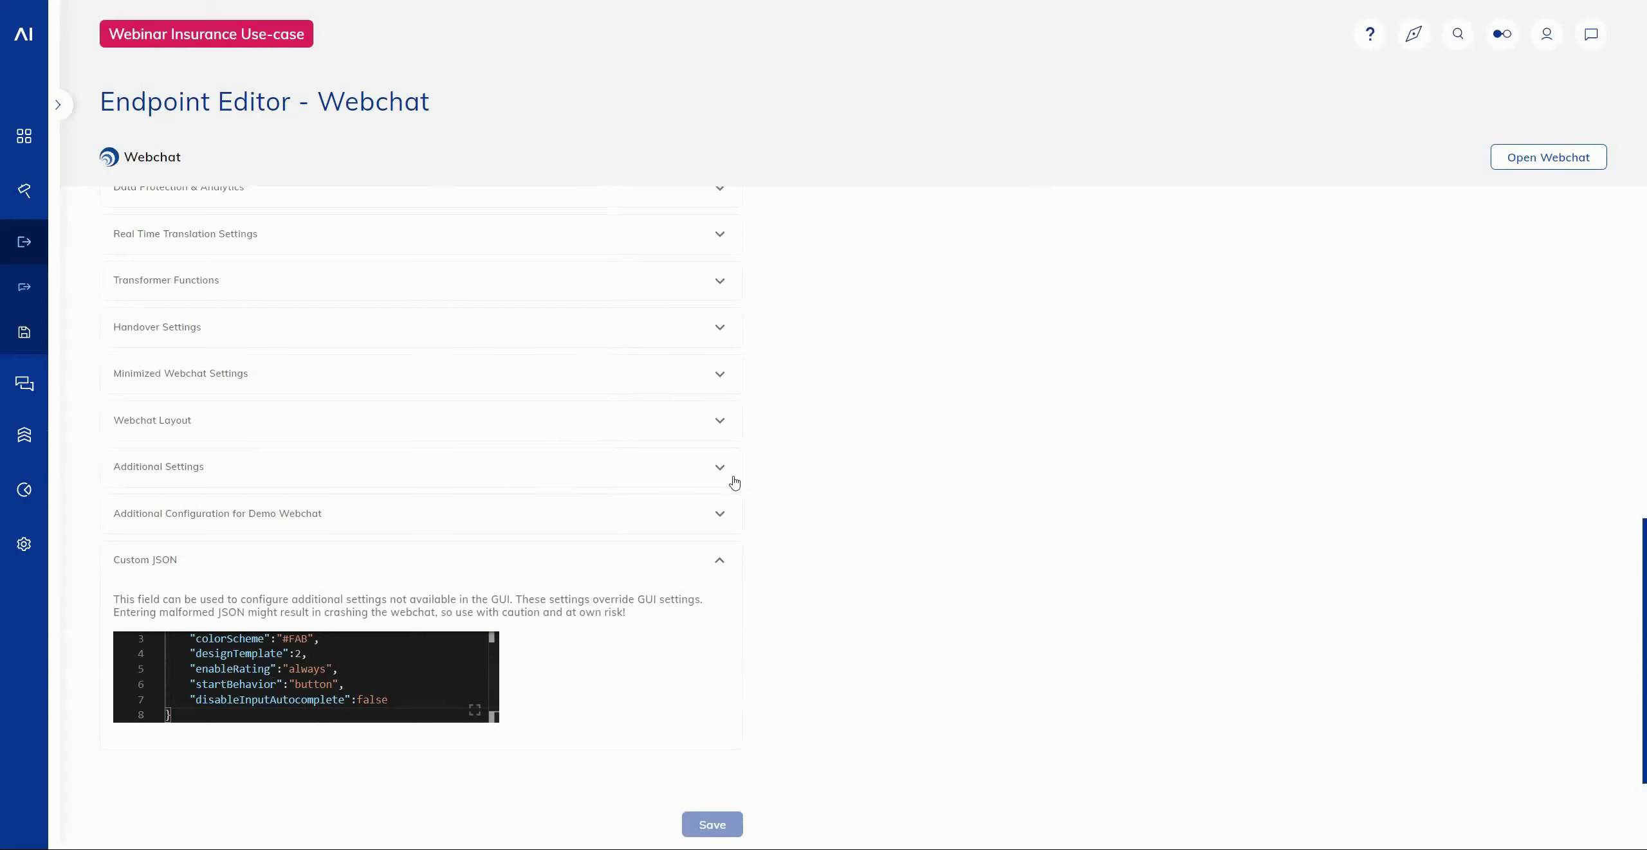
# Step: Expand Additional Settings and toggle Disable Input Autocomplete on, then back off
pyautogui.click(707, 479)
pyautogui.scroll(-20, 801, 499)
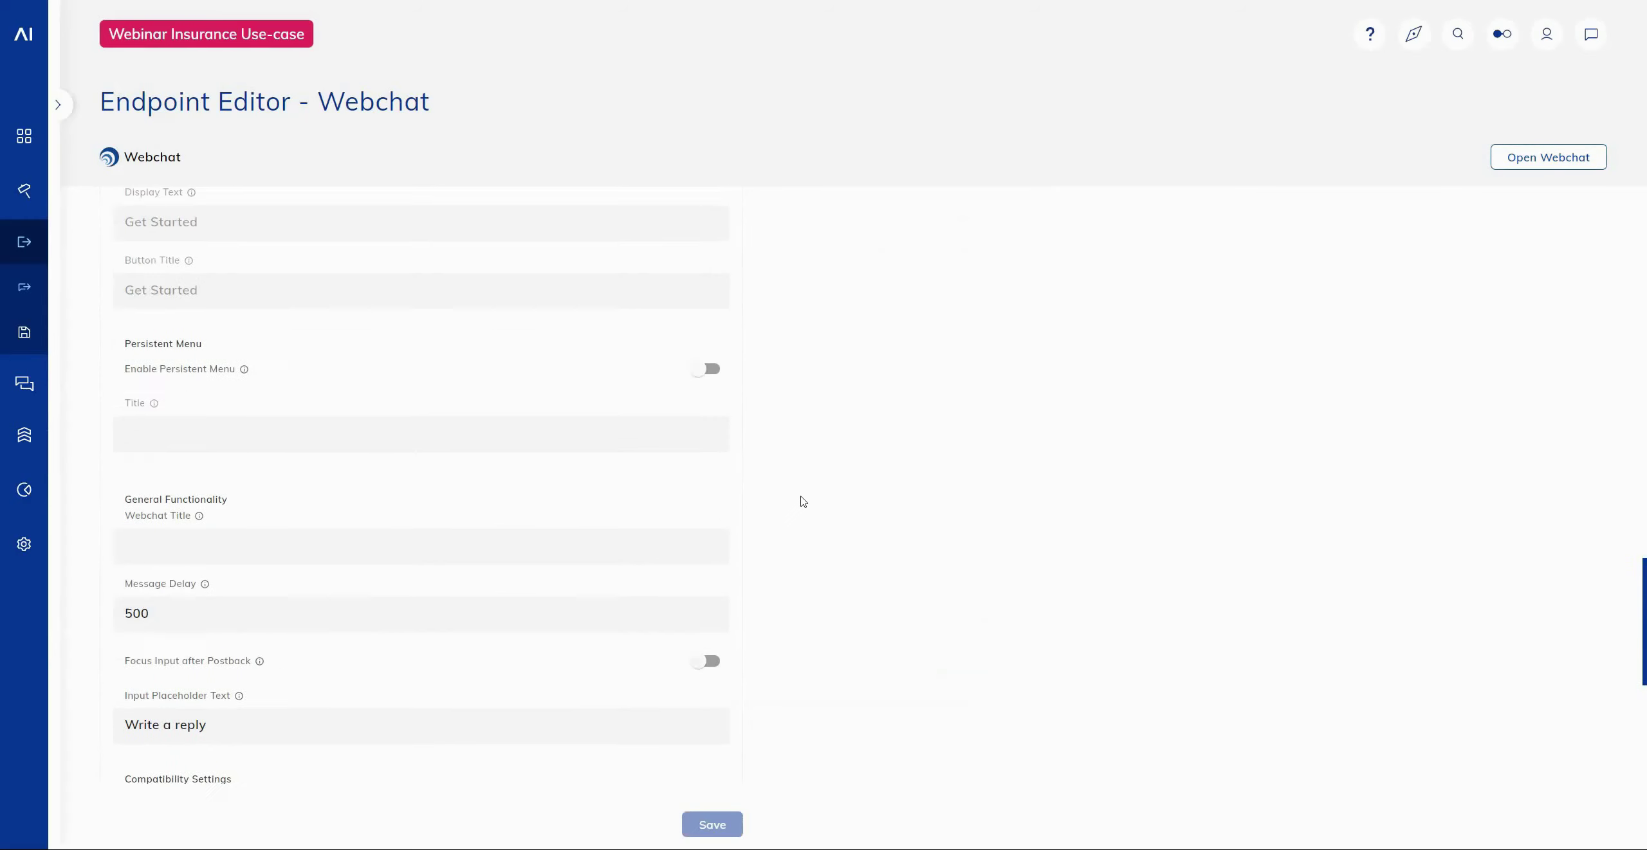
pyautogui.scroll(-1, 801, 499)
pyautogui.moveTo(125, 518); pyautogui.dragTo(224, 526)
pyautogui.tripleClick(223, 526)
pyautogui.click(197, 527)
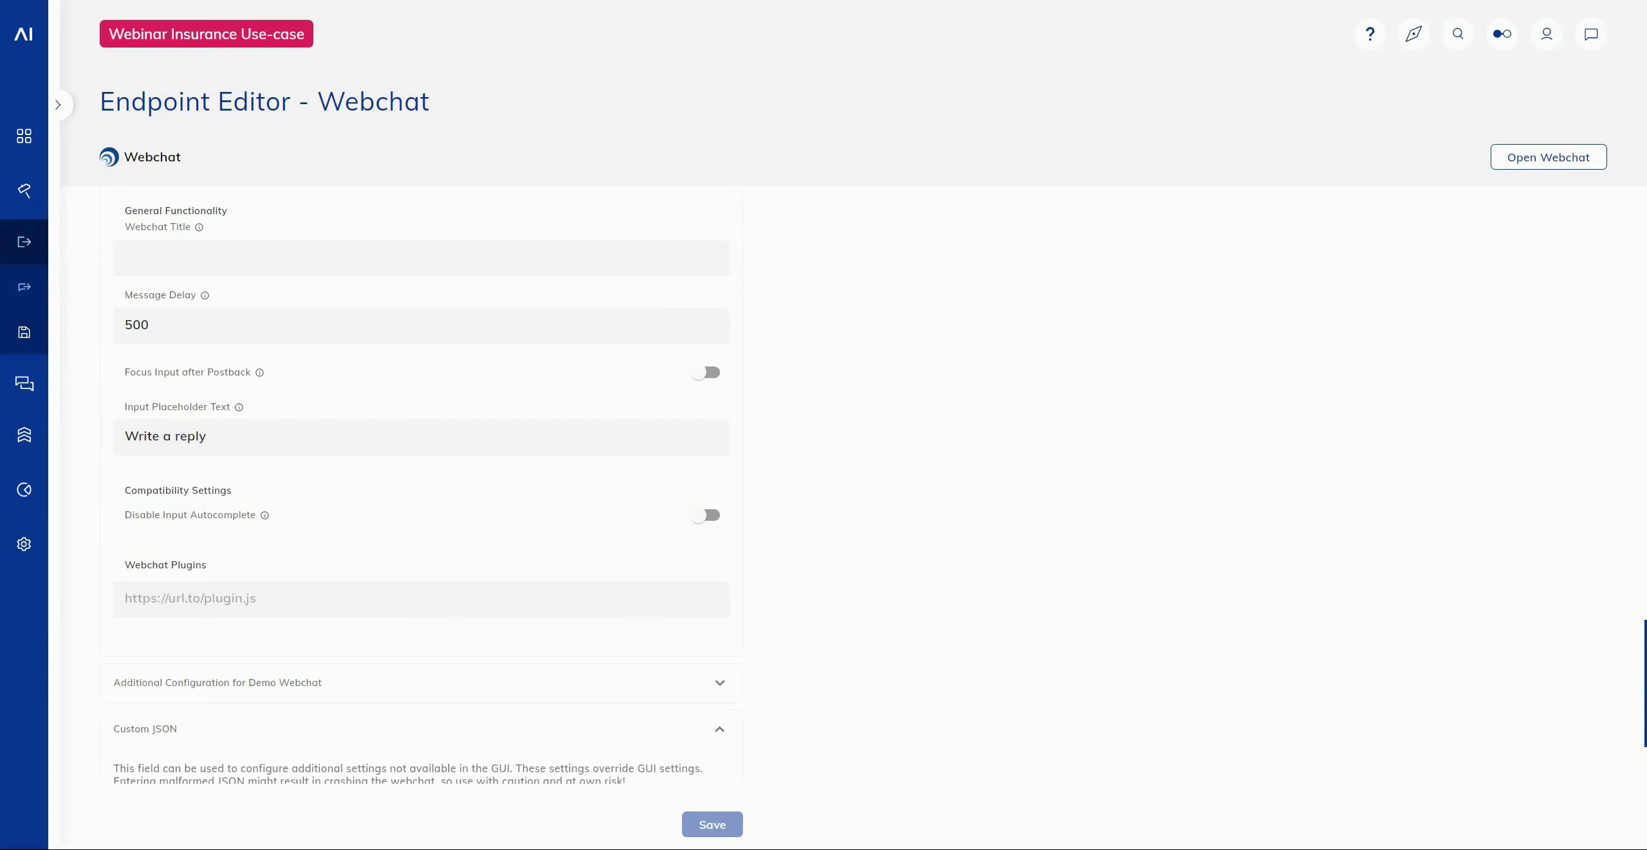
# Step: Open the Webinar Insurance Use-case flow and insert a Request Rating node right after Start
pyautogui.moveTo(24, 212)
pyautogui.click(62, 193)
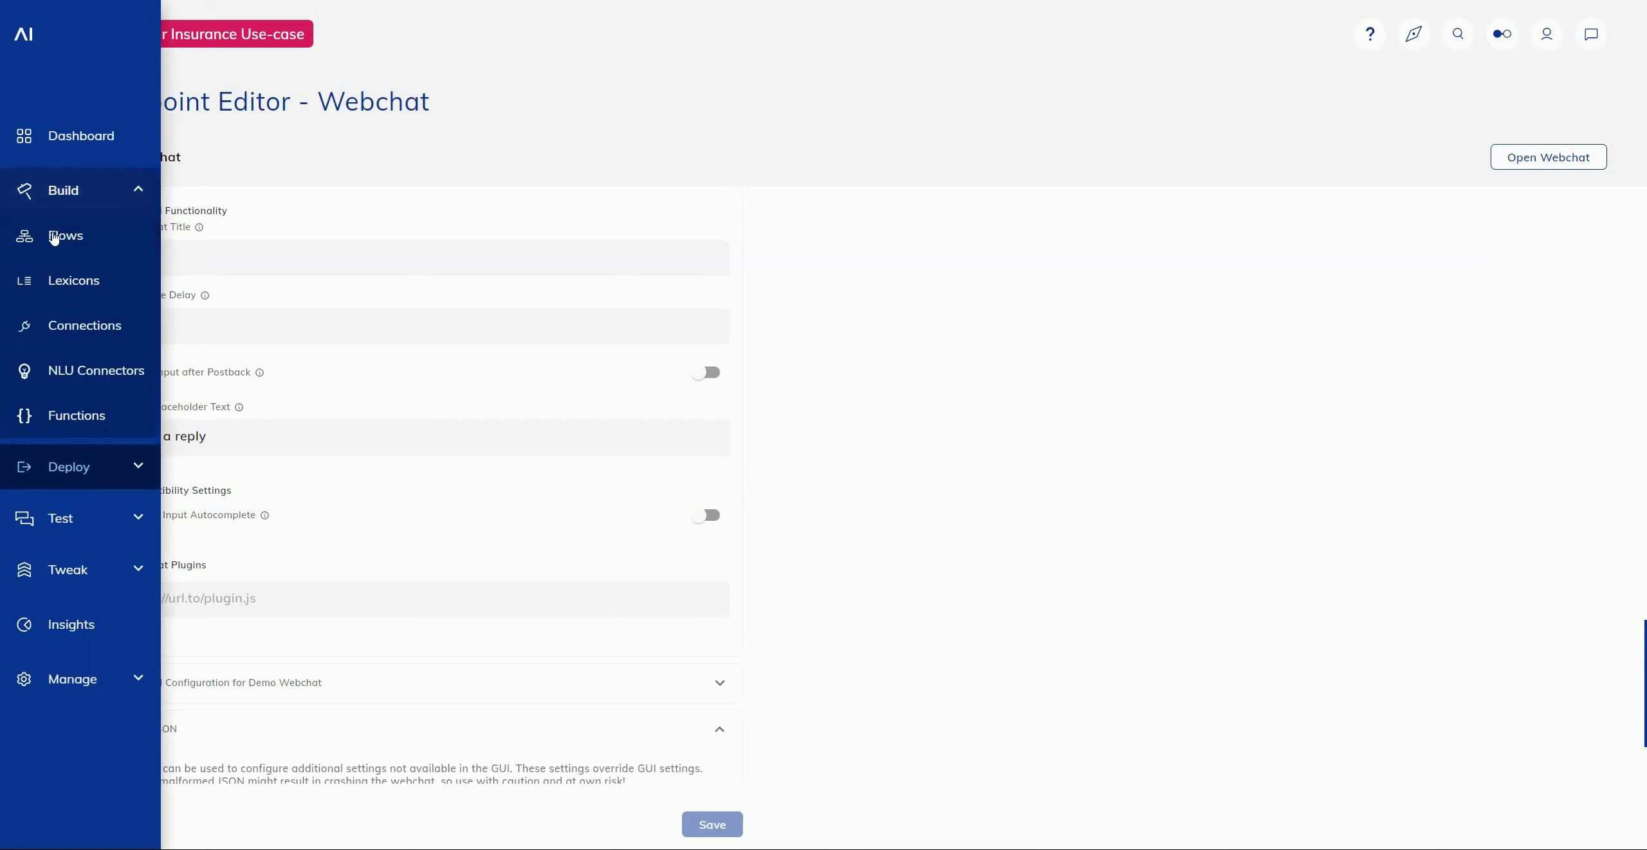
pyautogui.click(54, 238)
pyautogui.click(314, 296)
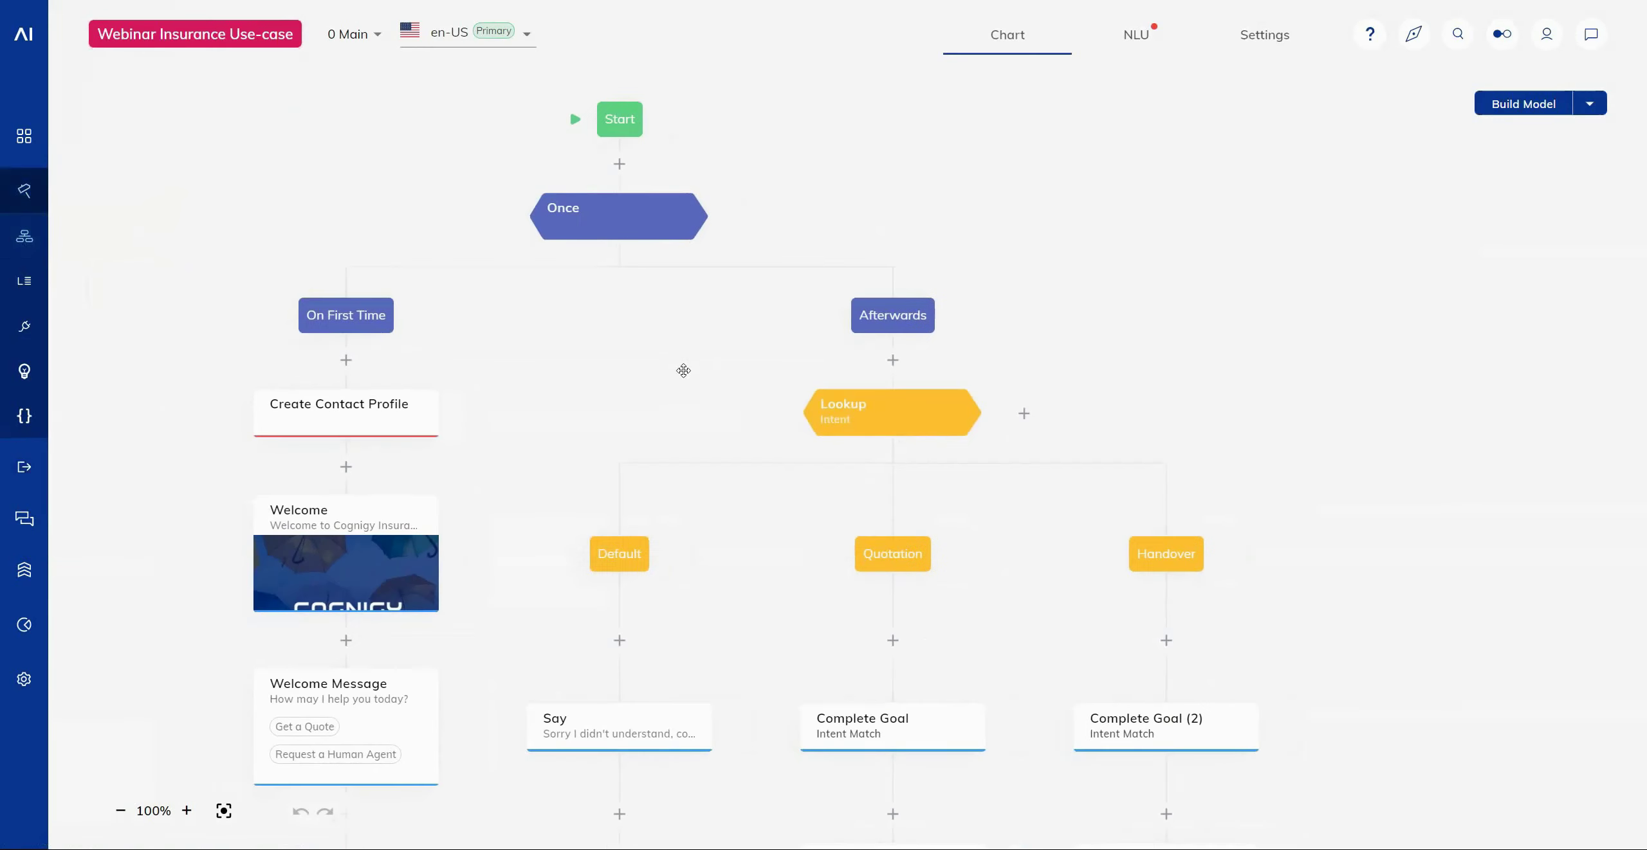
pyautogui.click(620, 165)
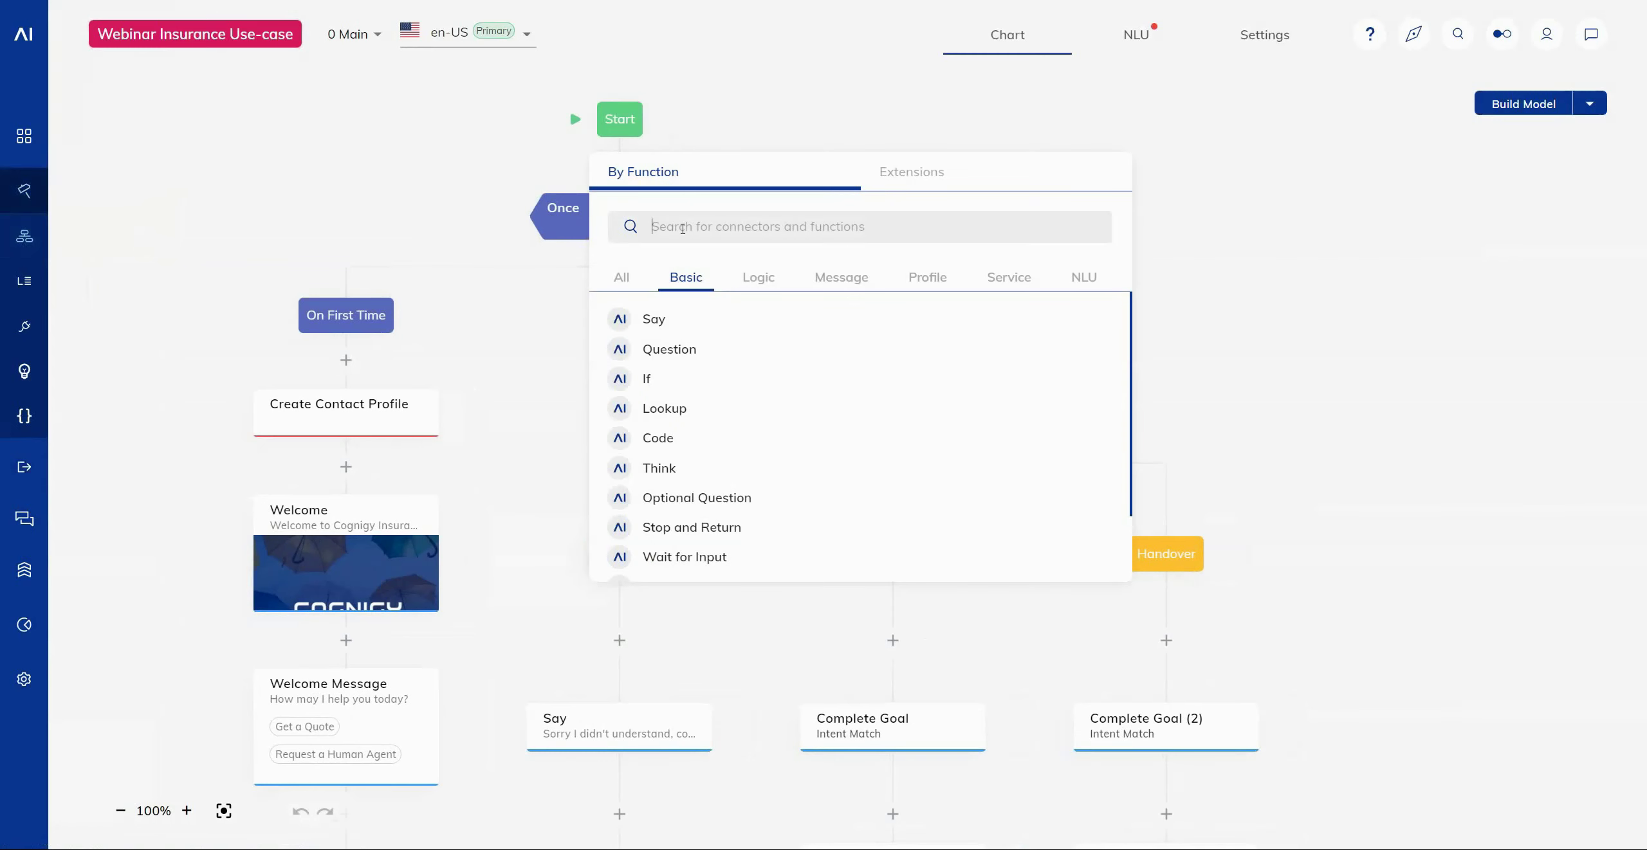
pyautogui.write('req')
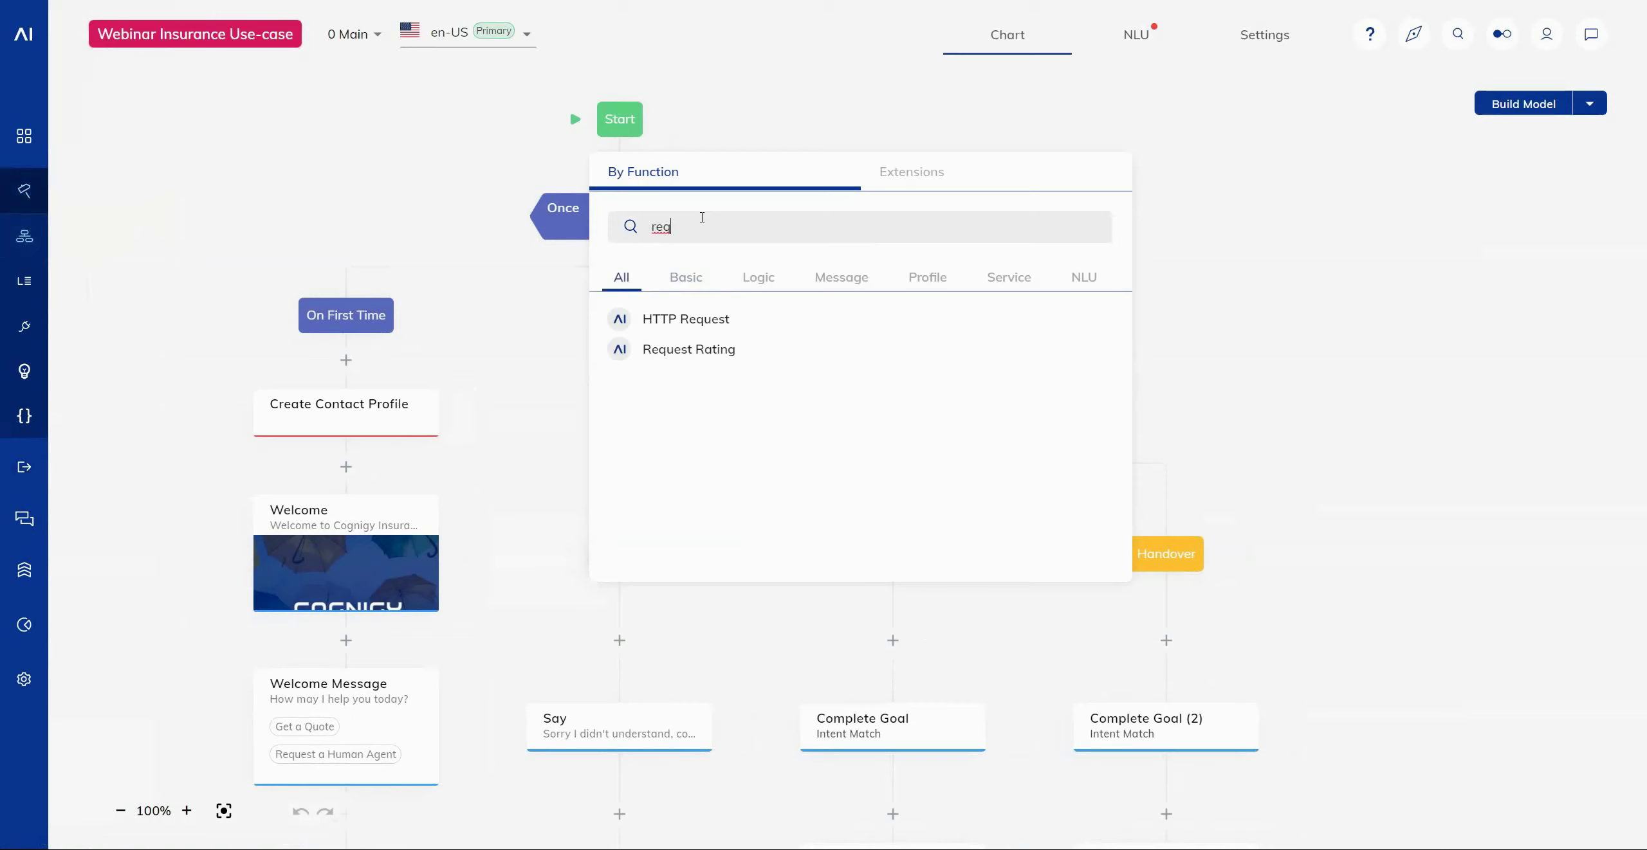
pyautogui.click(713, 362)
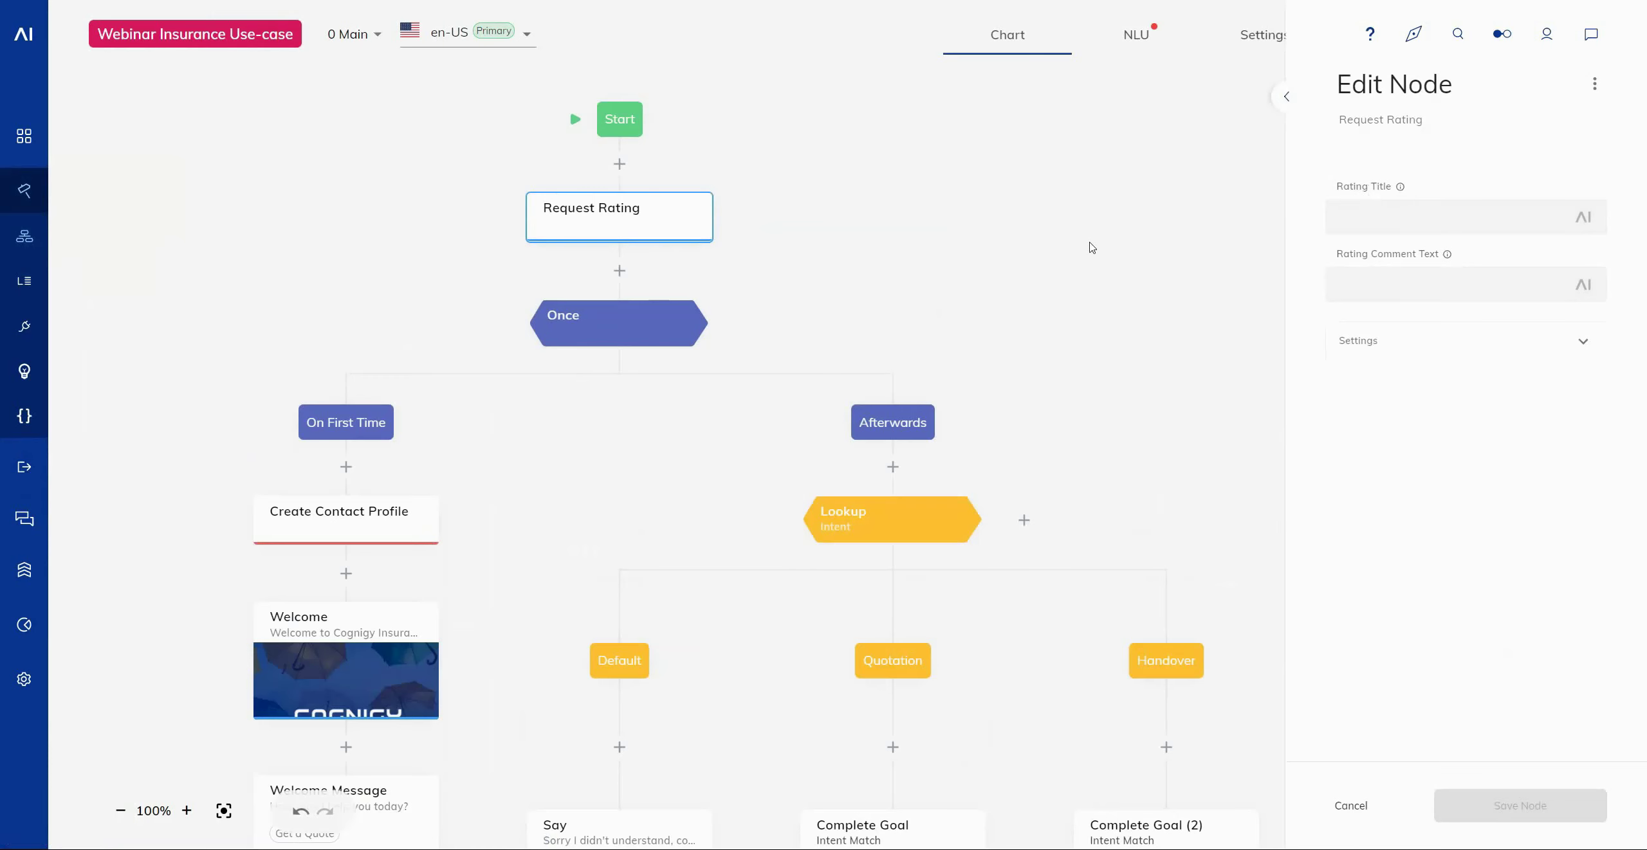
# Step: Insert a Question node asking 'Yes or No?' right after Request Rating
pyautogui.click(1351, 807)
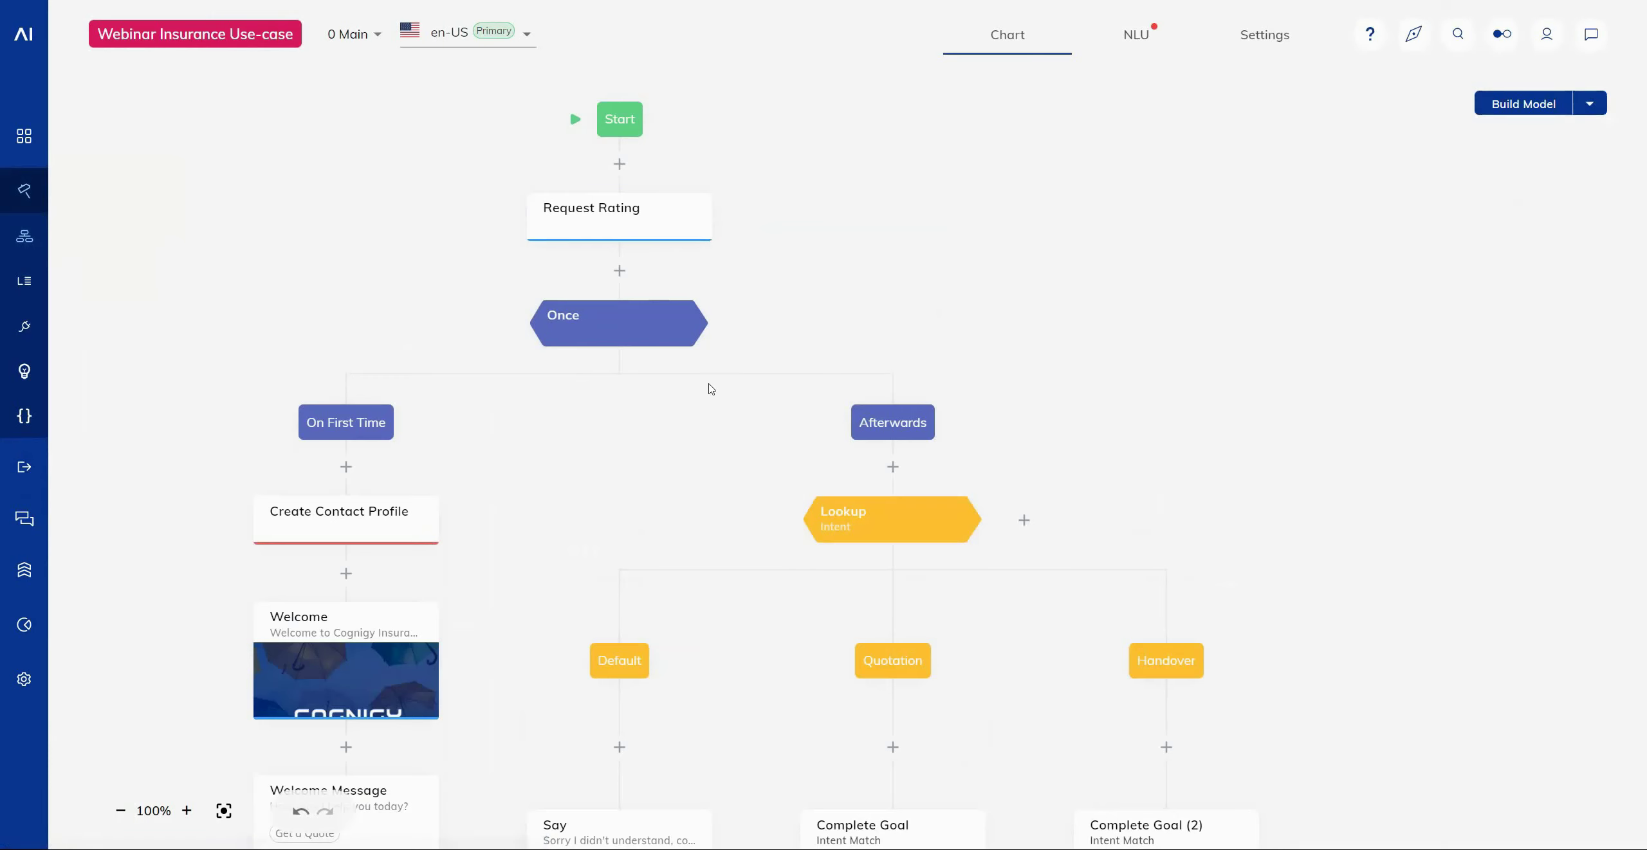
pyautogui.click(619, 271)
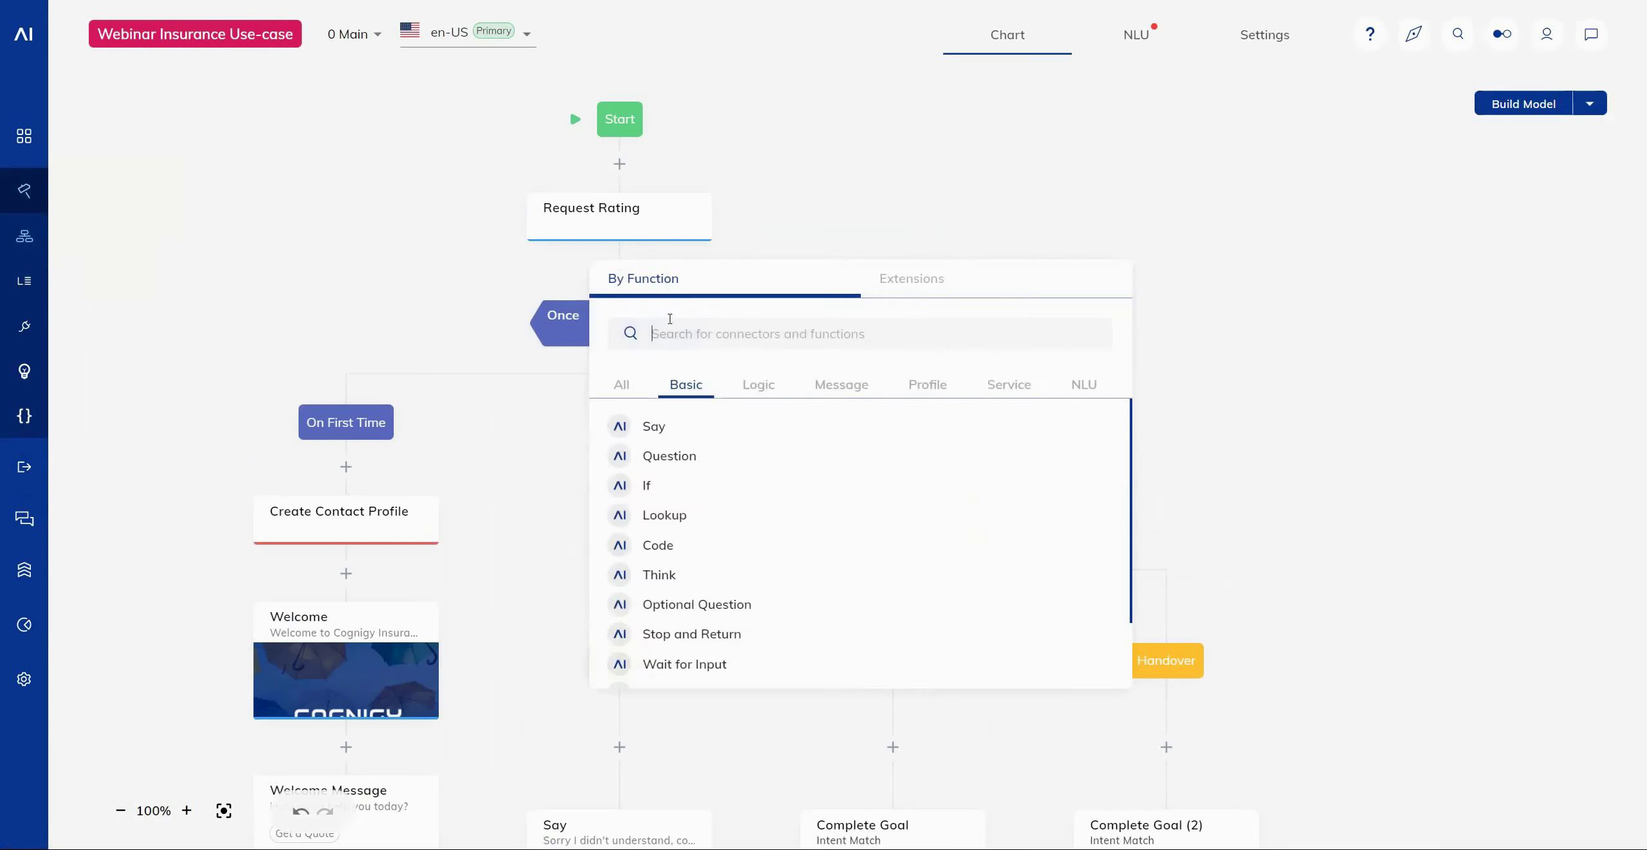
pyautogui.write('qu')
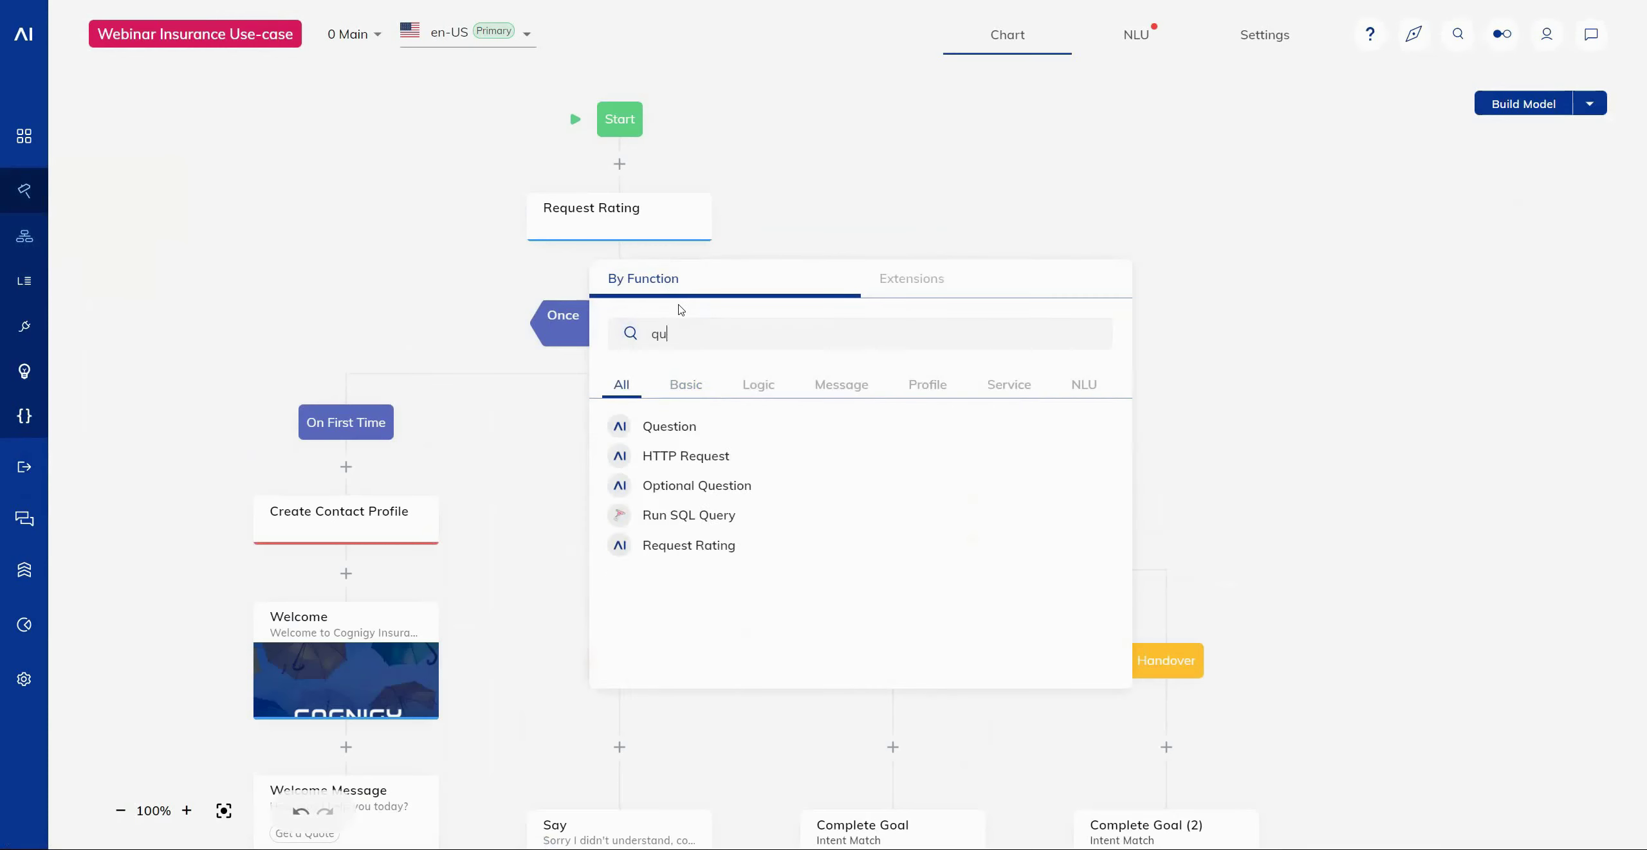
pyautogui.click(668, 434)
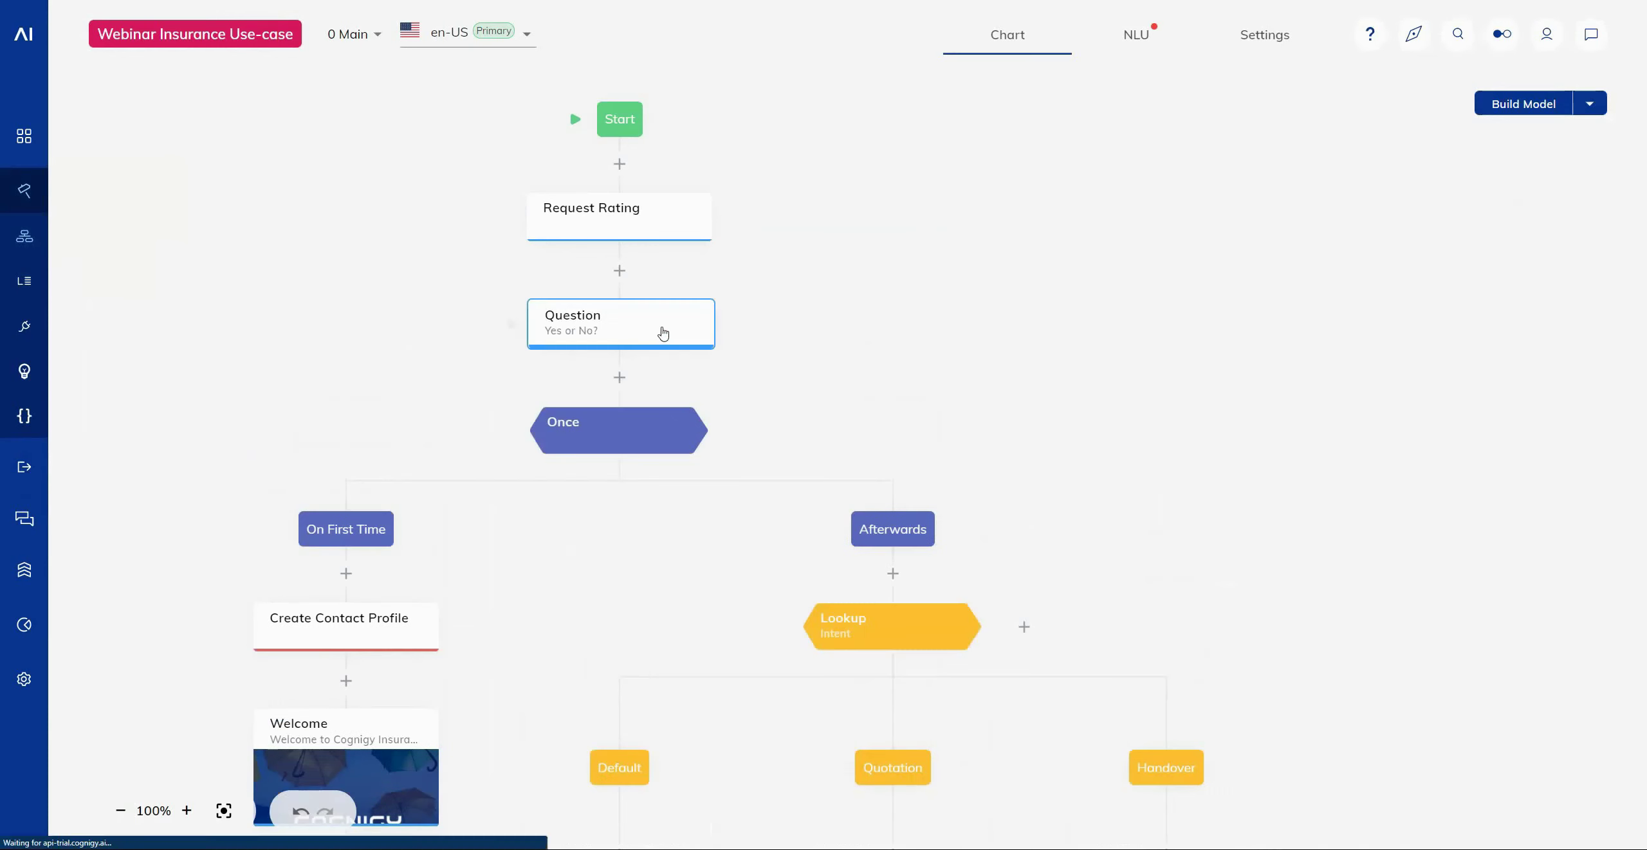
# Step: Review the Question node's intent escalation actions, keeping No Escalation
pyautogui.scroll(-1, 1312, 418)
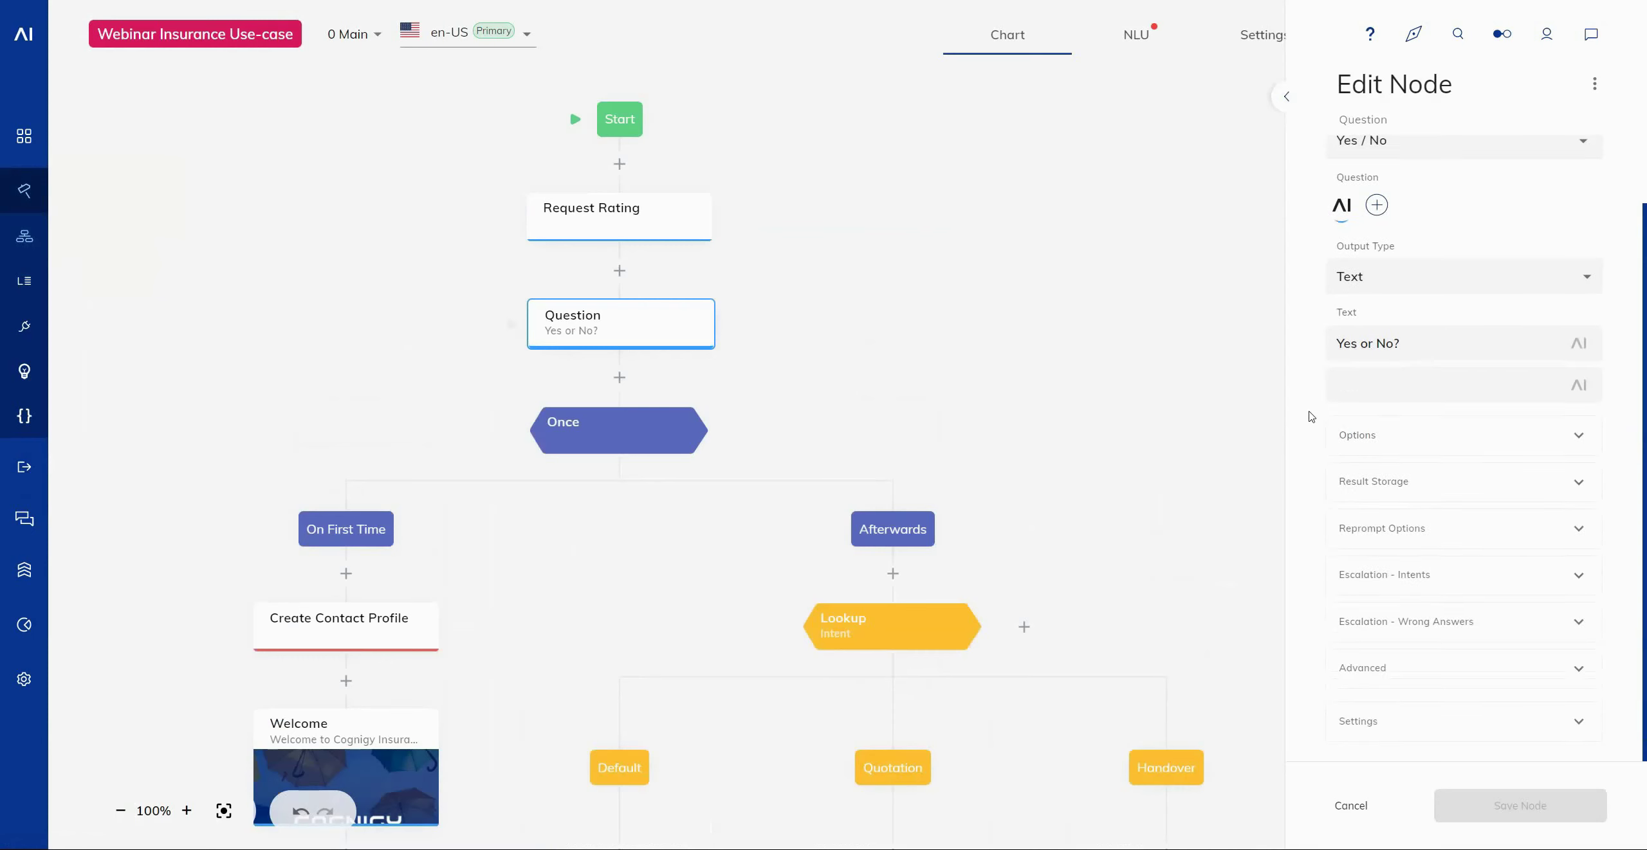
pyautogui.click(1394, 581)
pyautogui.scroll(-1, 1310, 561)
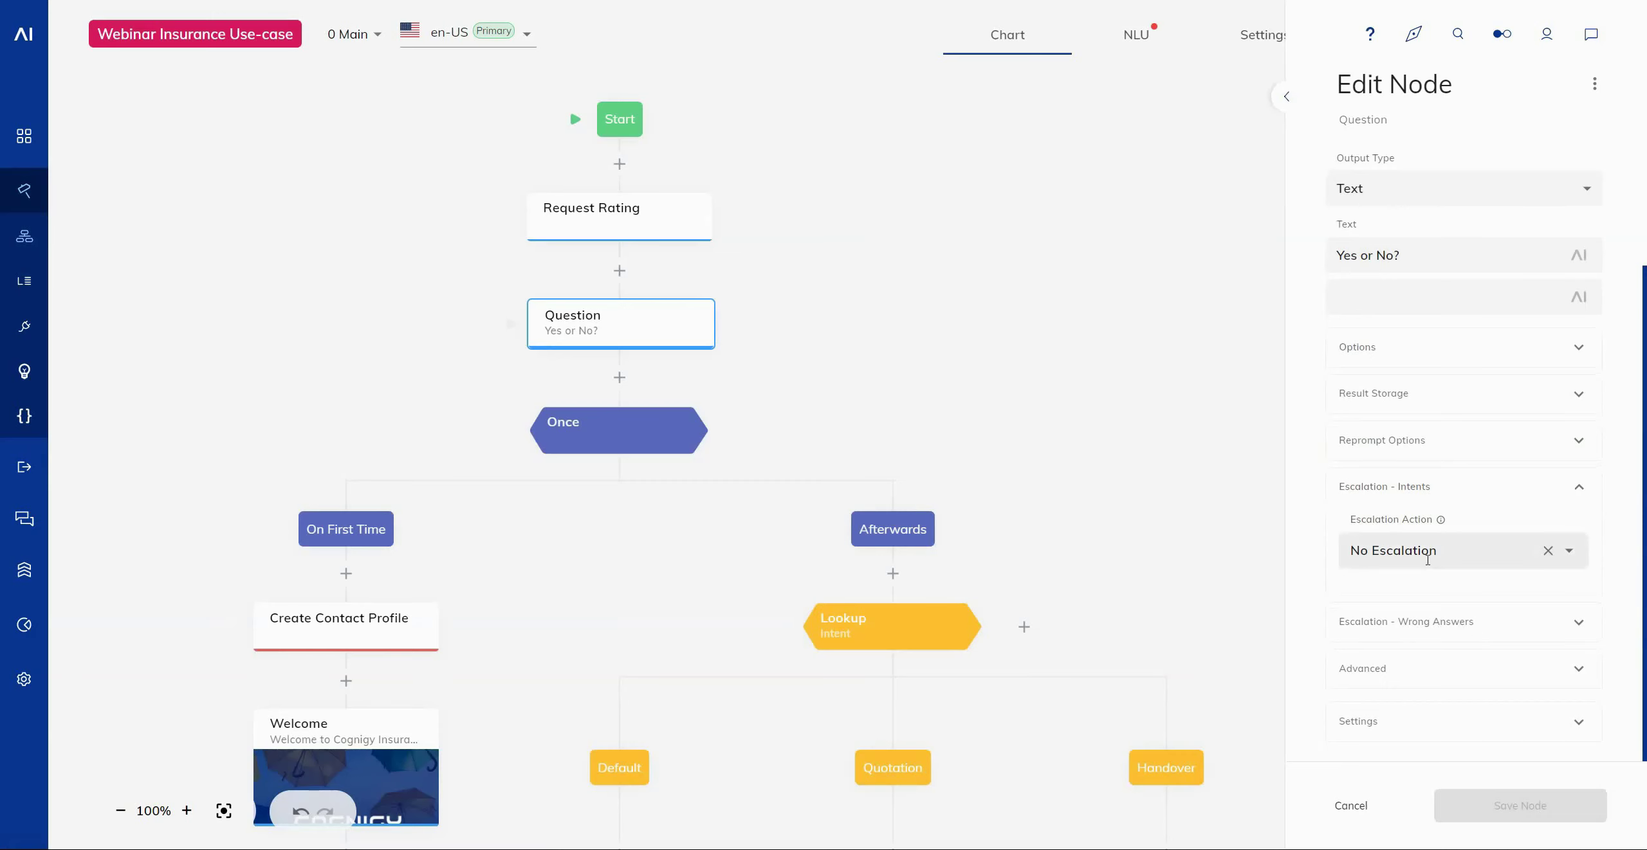
pyautogui.click(1480, 551)
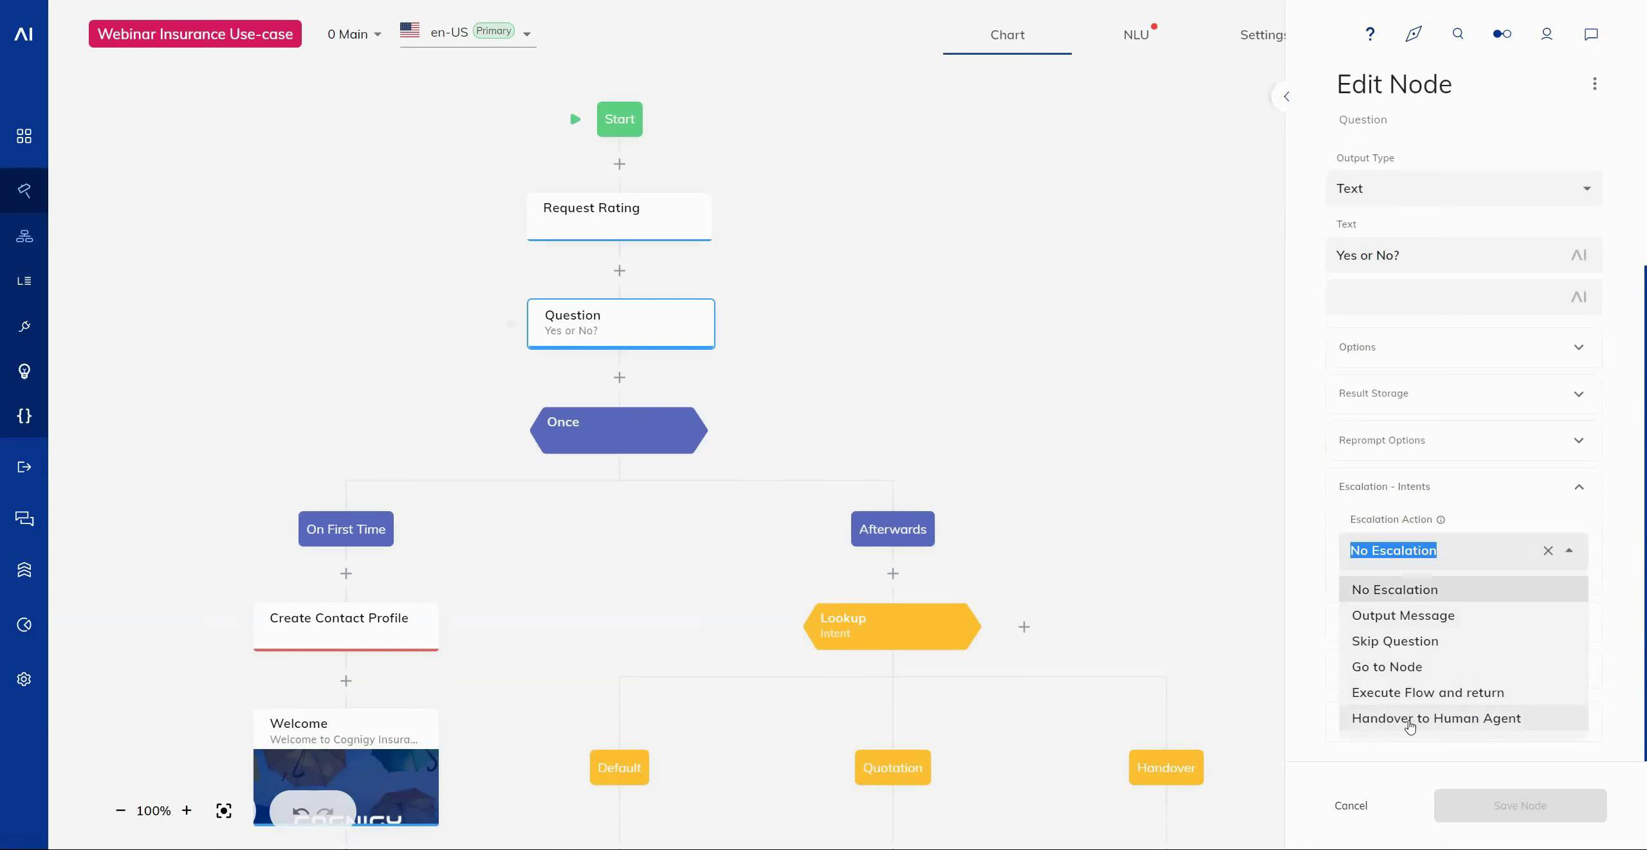
pyautogui.click(1323, 570)
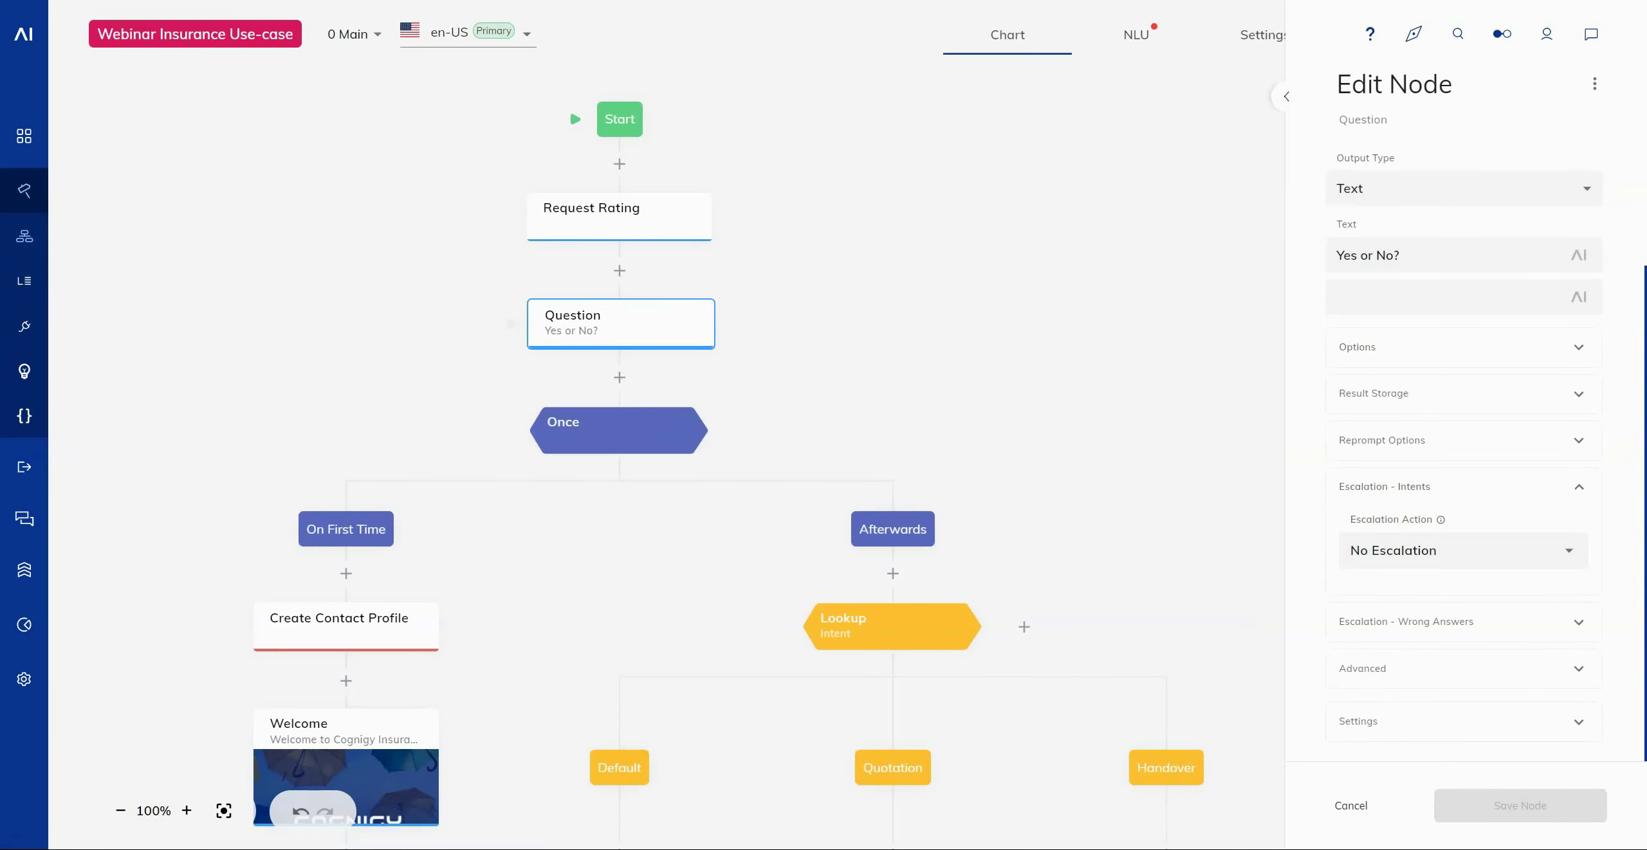
pyautogui.moveTo(17, 264)
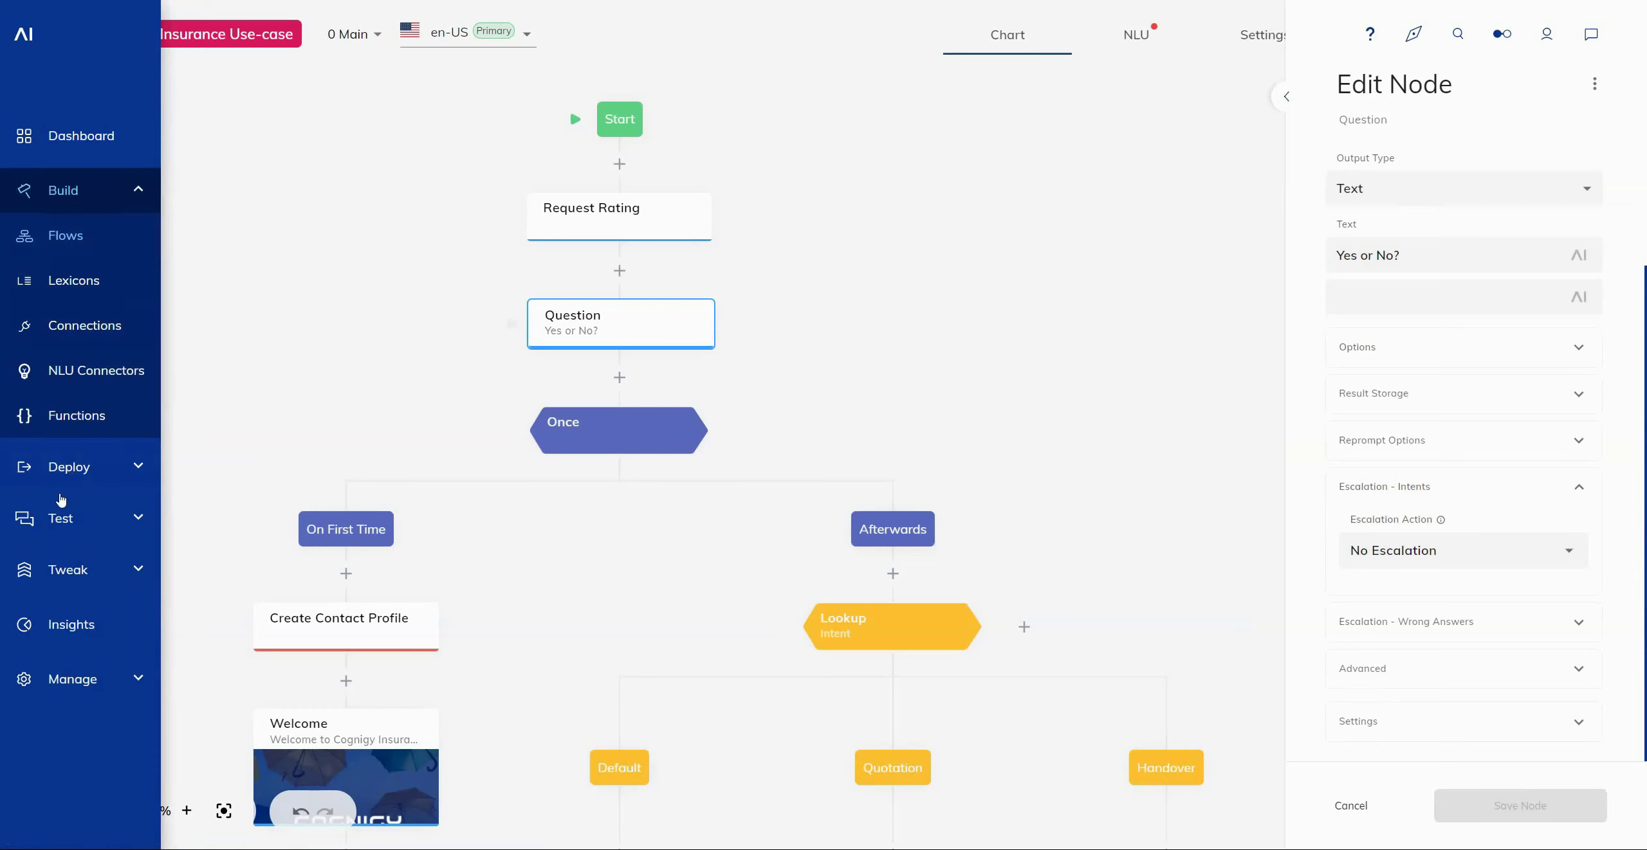
# Step: Open the Avaya CPaaS endpoint, review its Gather Settings, then go back to the Endpoints list
pyautogui.click(128, 473)
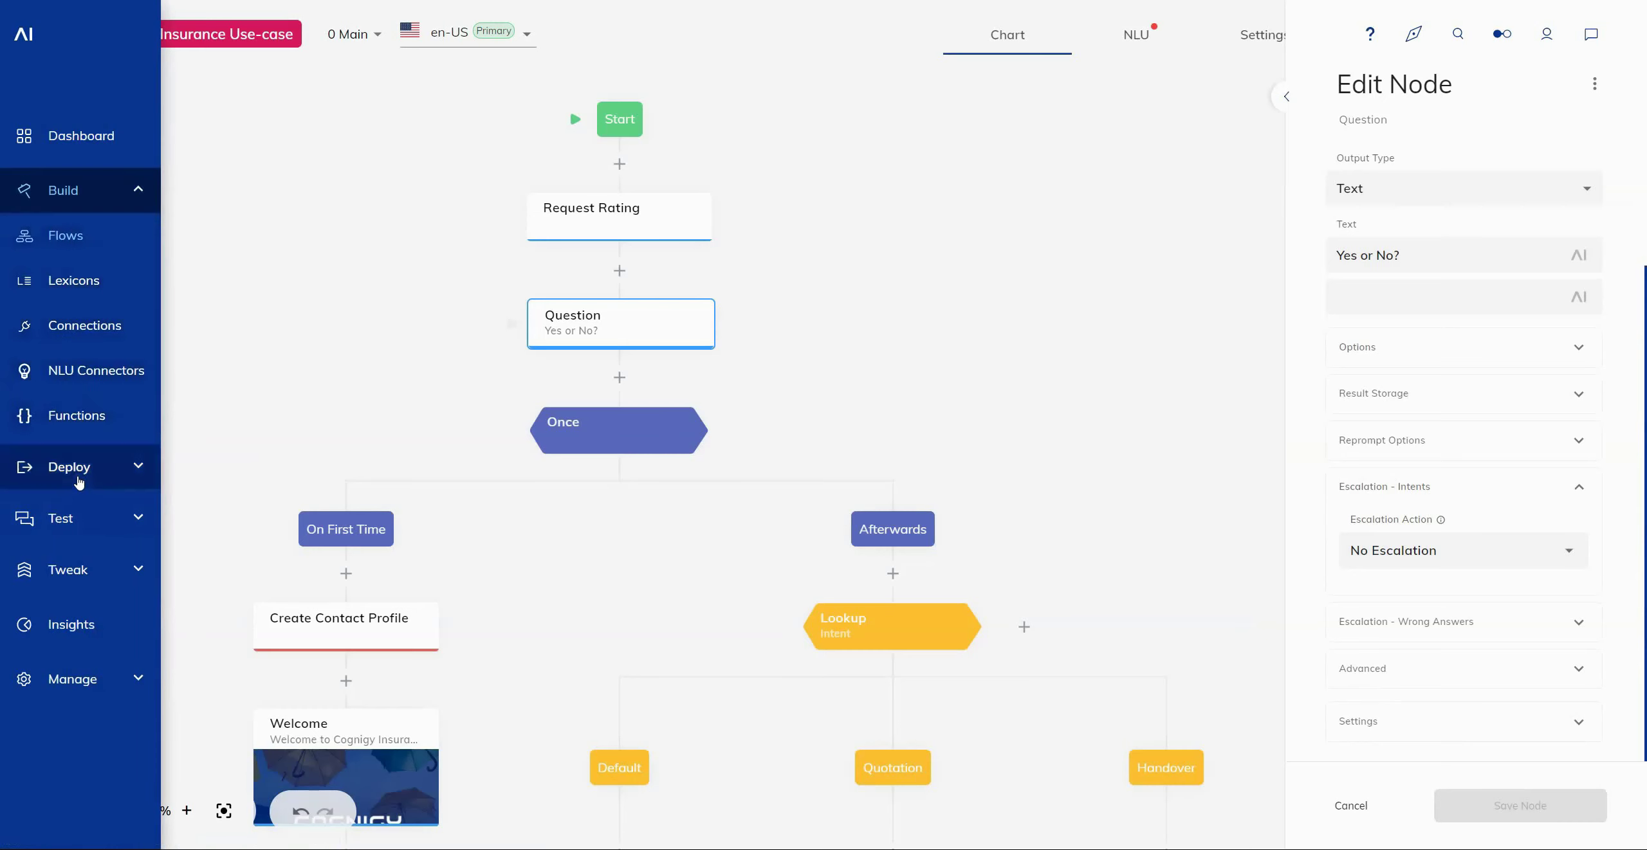
pyautogui.click(99, 285)
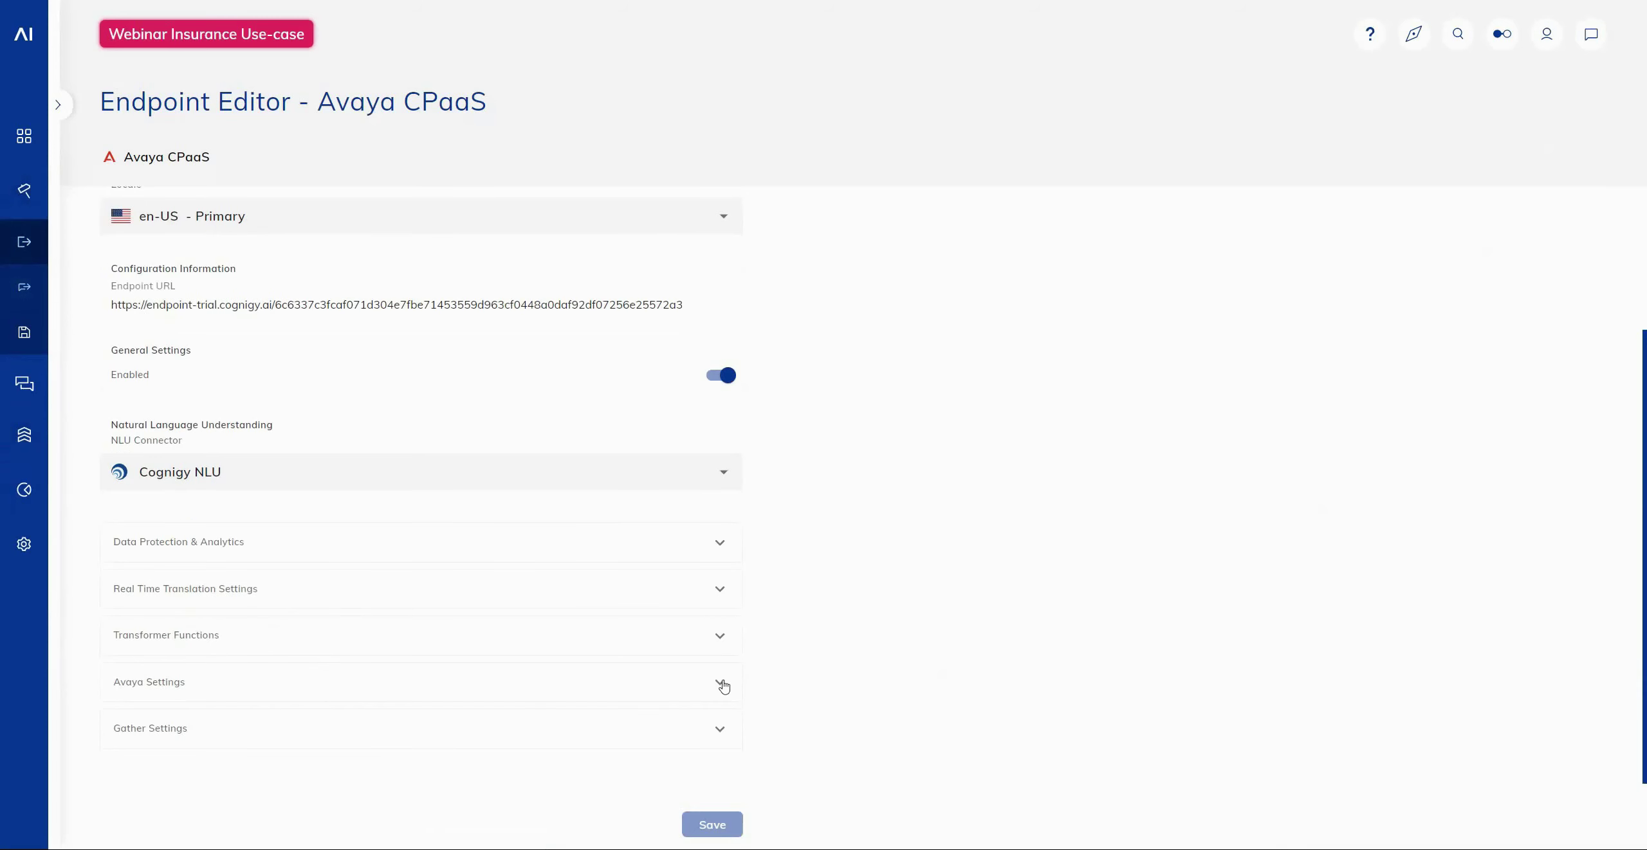
pyautogui.click(714, 730)
pyautogui.scroll(-3, 804, 456)
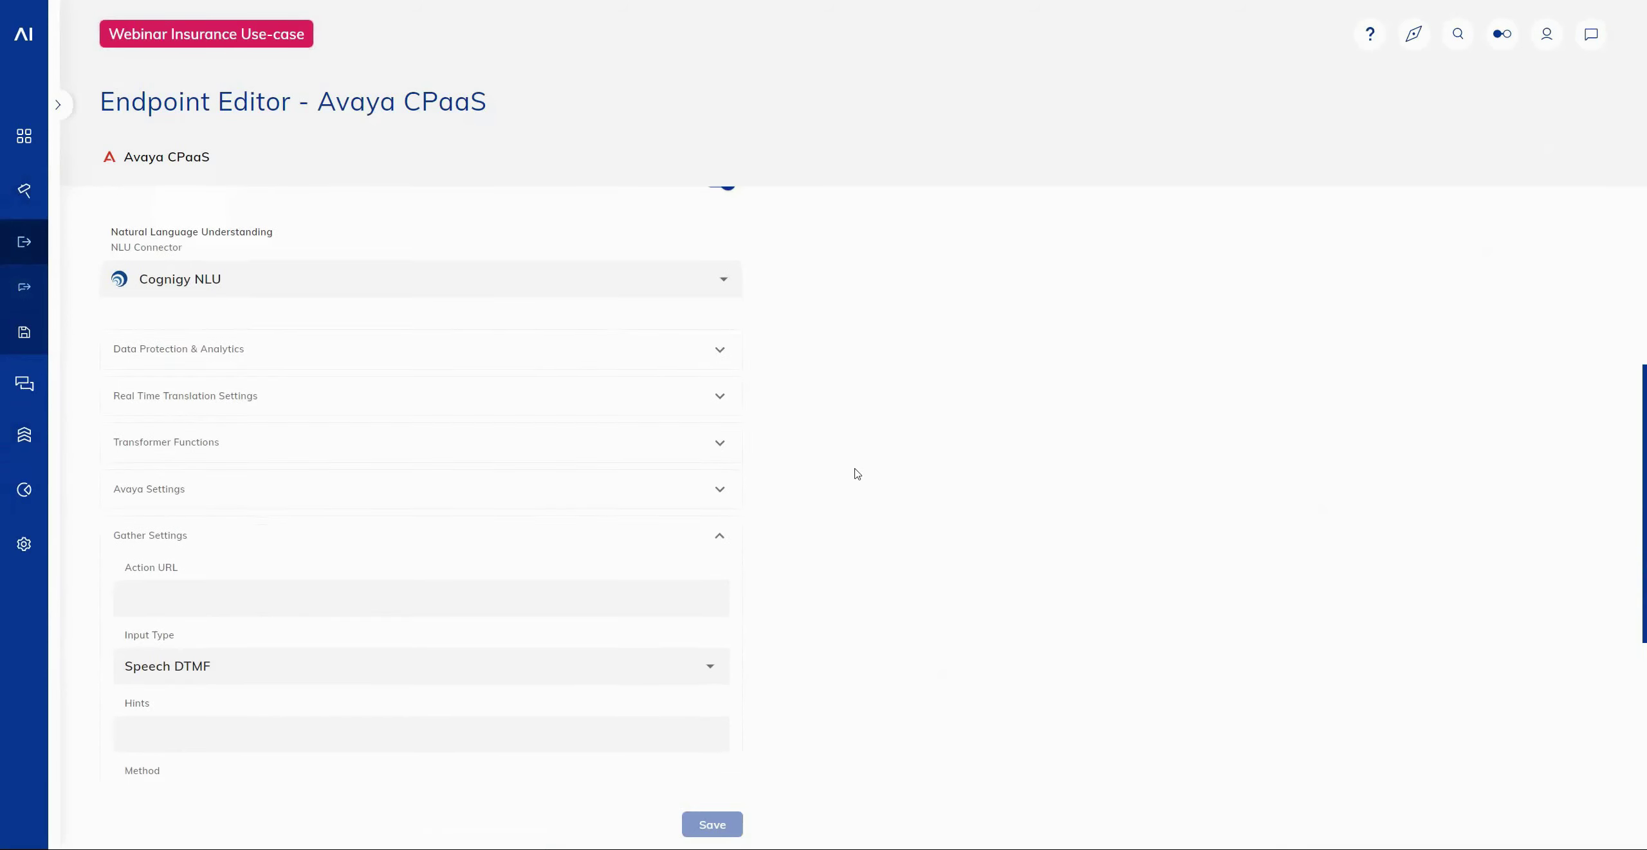
pyautogui.scroll(-4, 814, 440)
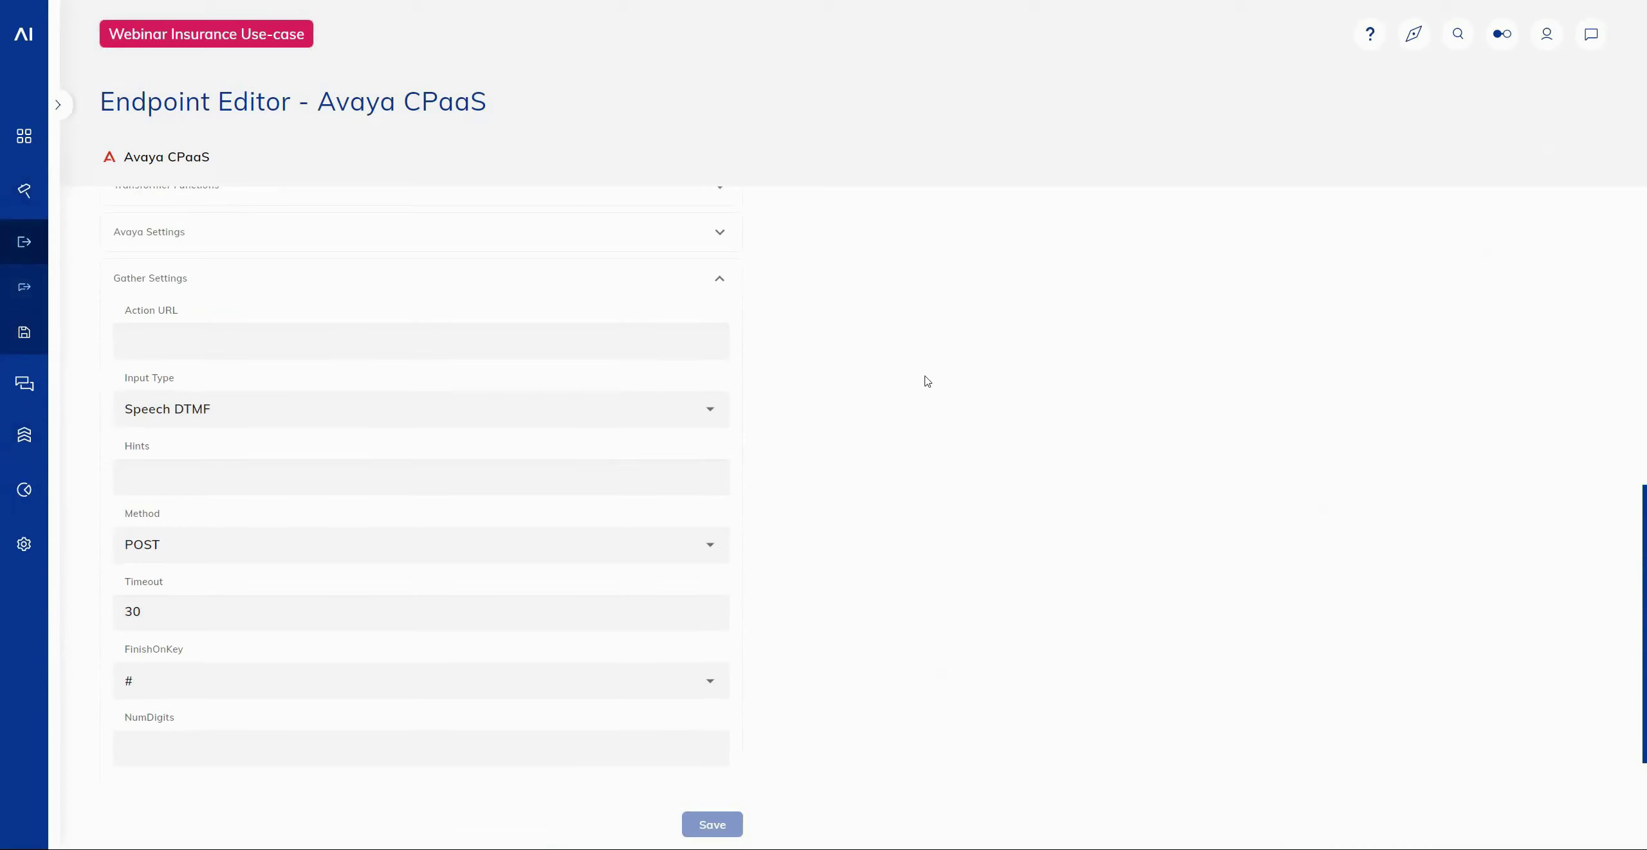
pyautogui.scroll(4, 798, 534)
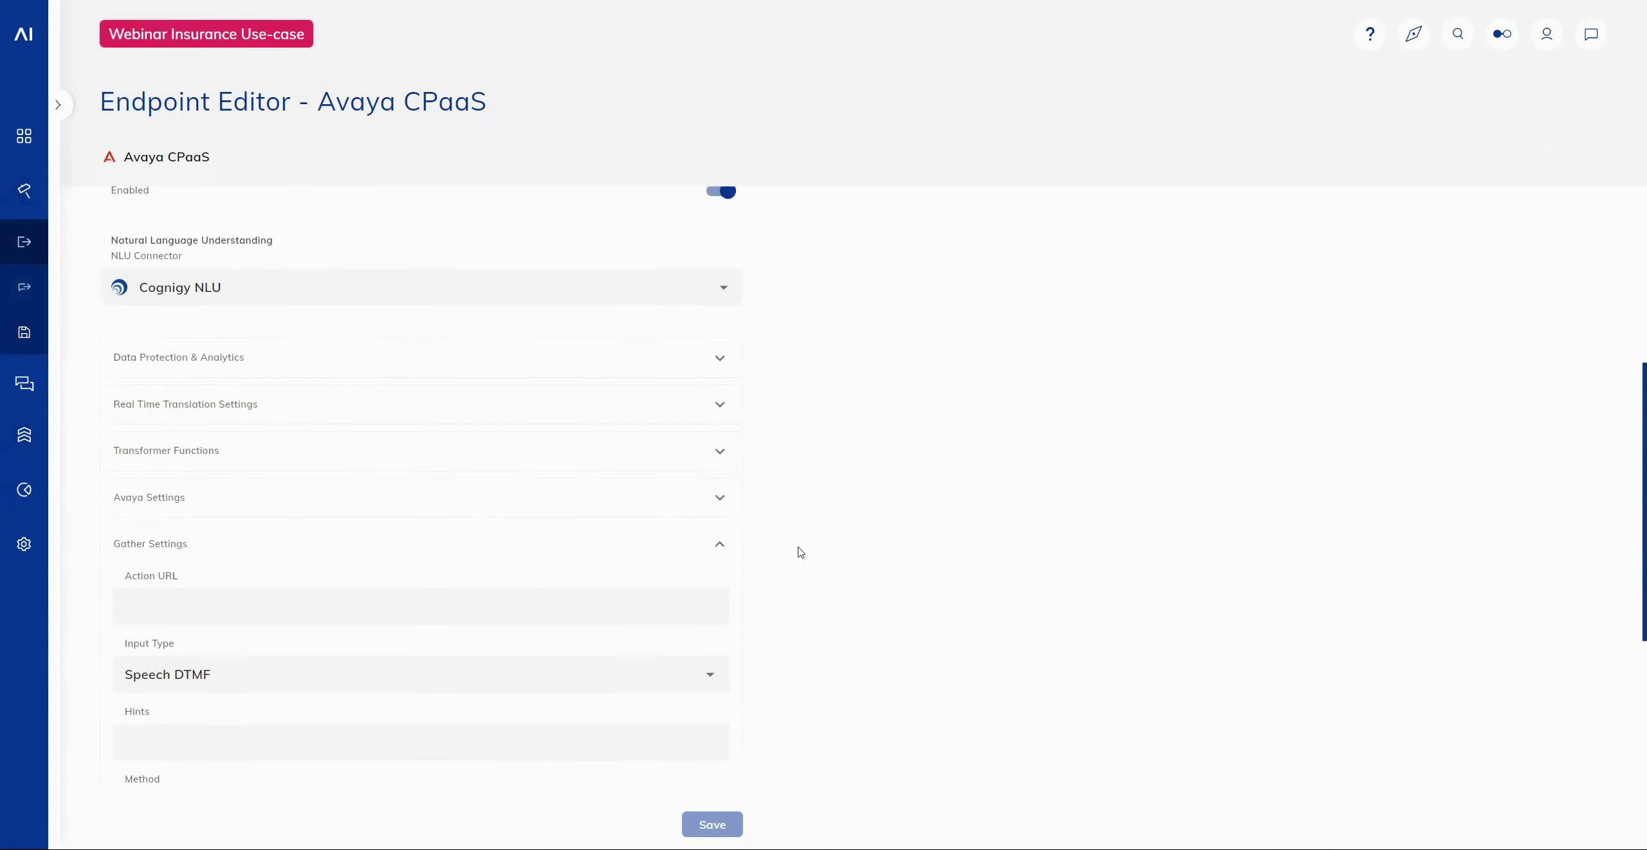
pyautogui.scroll(4, 800, 552)
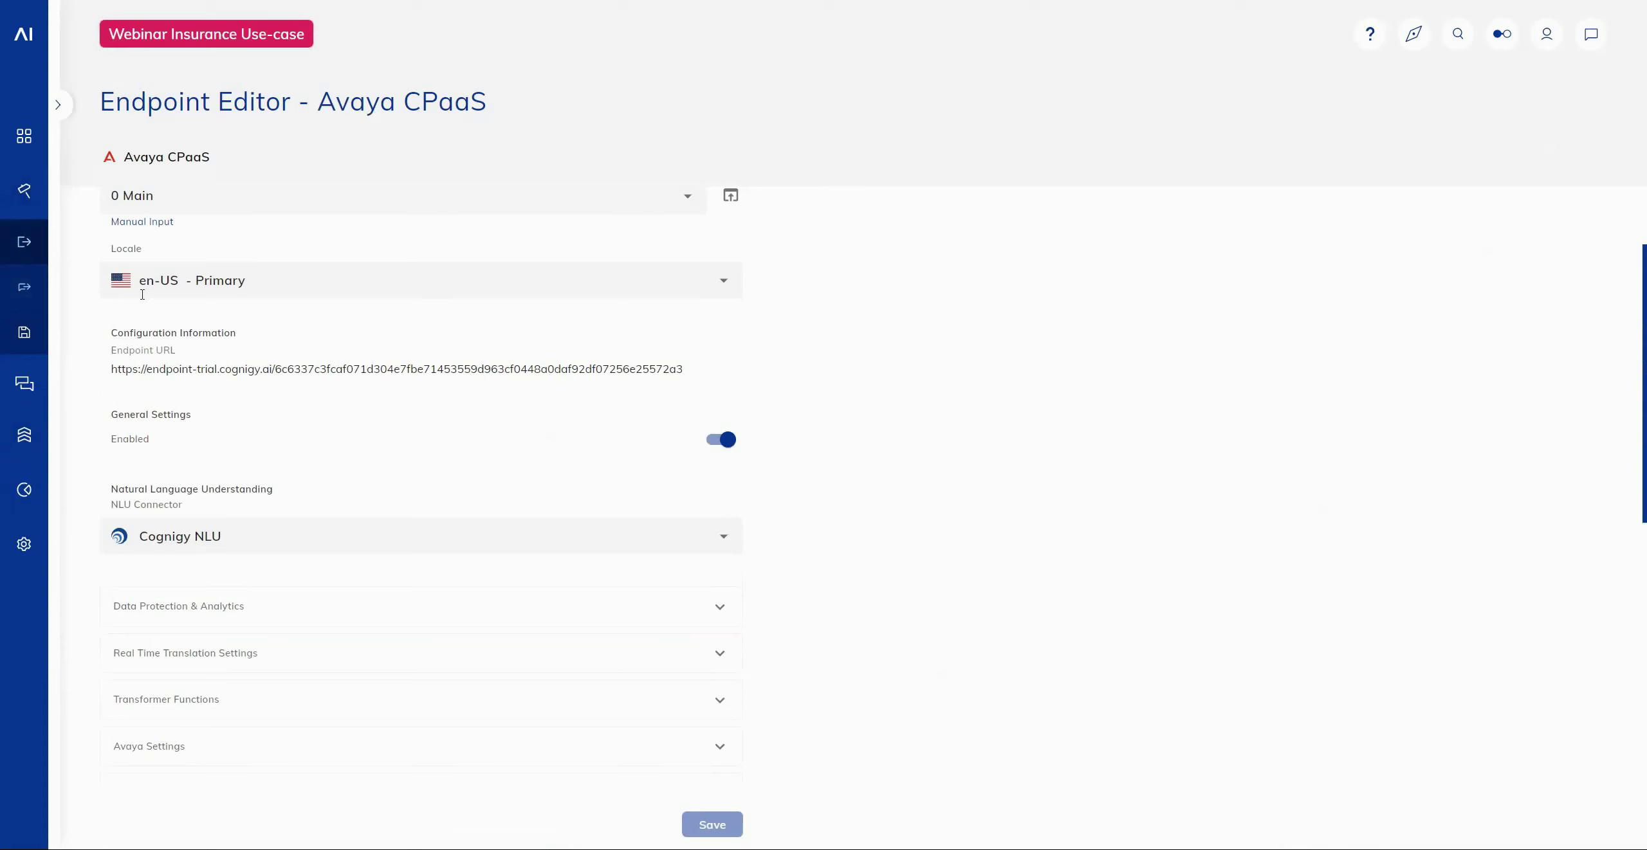
pyautogui.moveTo(37, 294)
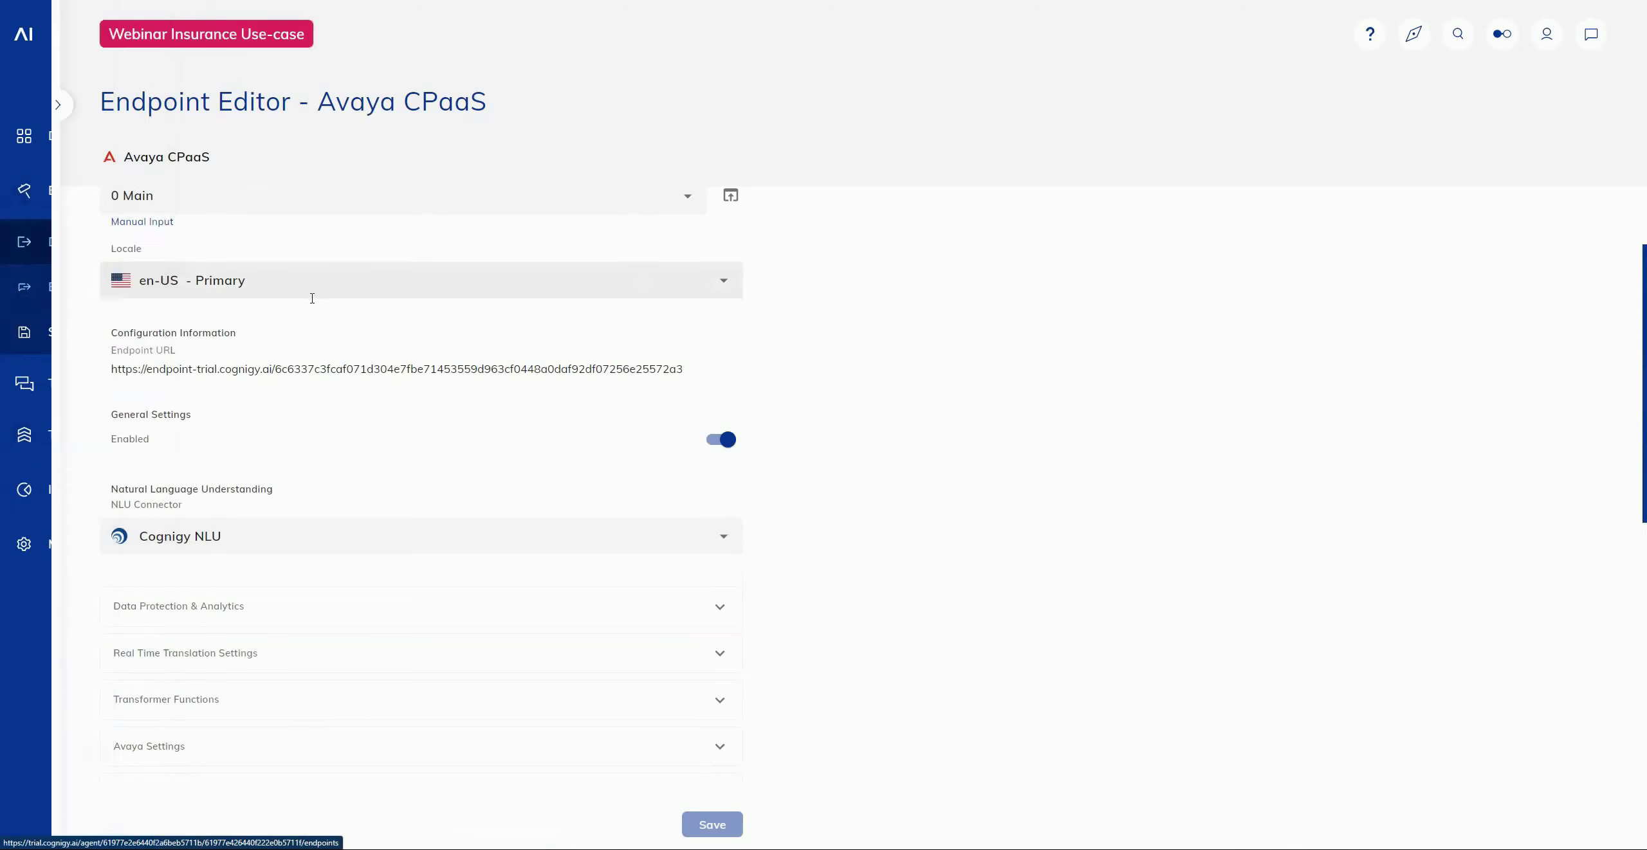
pyautogui.click(40, 294)
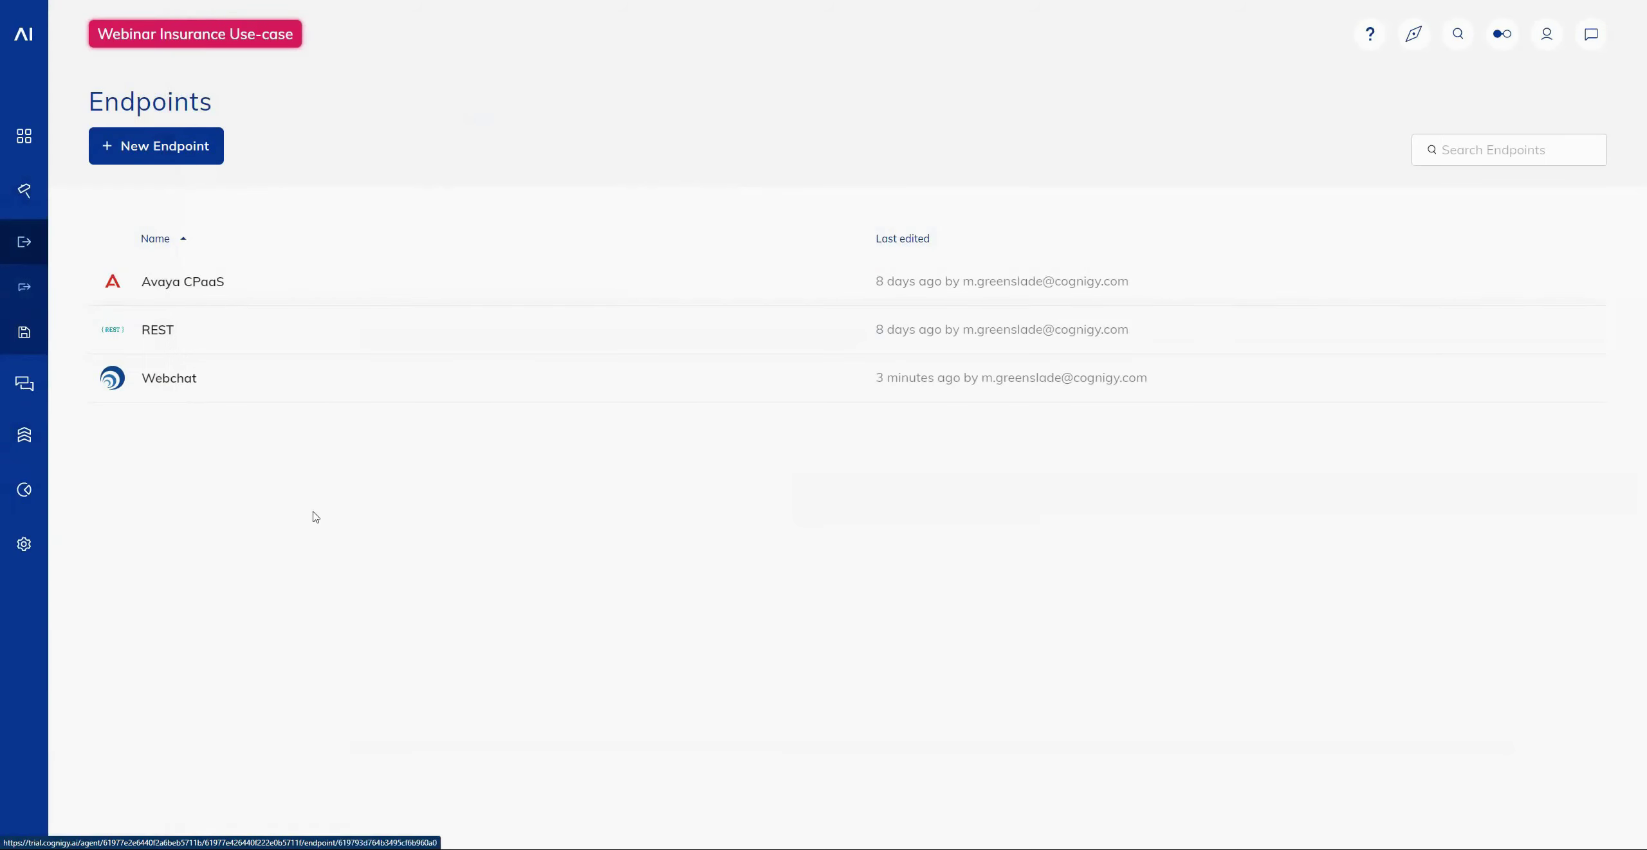
# Step: Create and save a new Voice Gateway endpoint named VG
pyautogui.click(168, 153)
pyautogui.click(1541, 360)
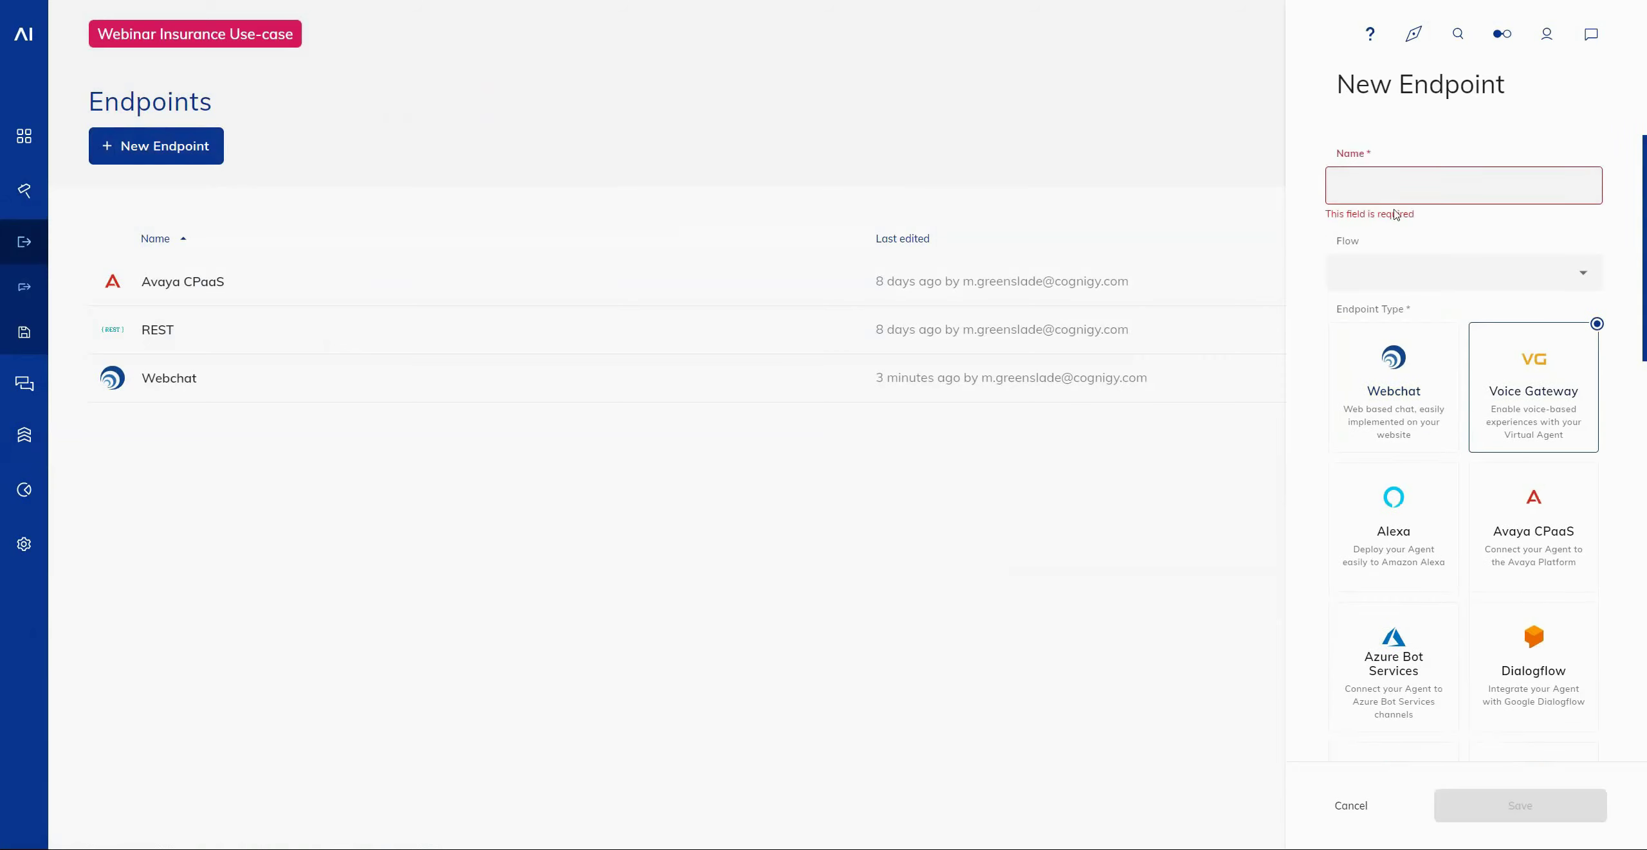
pyautogui.write('VG')
pyautogui.click(1550, 804)
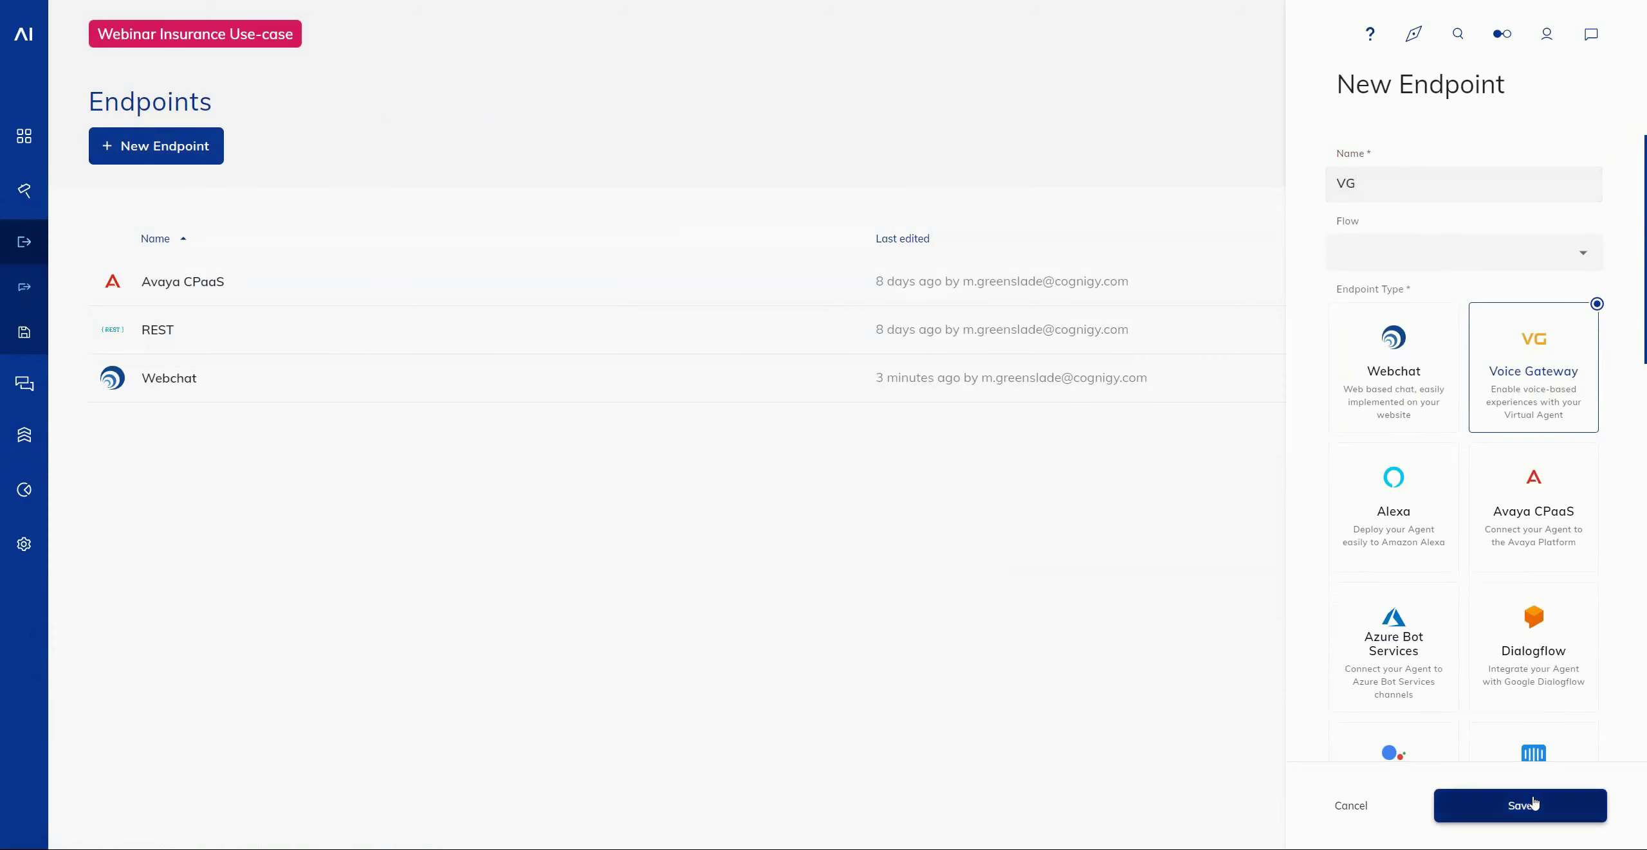
# Step: Expand VG's Voice Gateway Settings and toggle Async Mode on, then back off
pyautogui.scroll(-2, 778, 395)
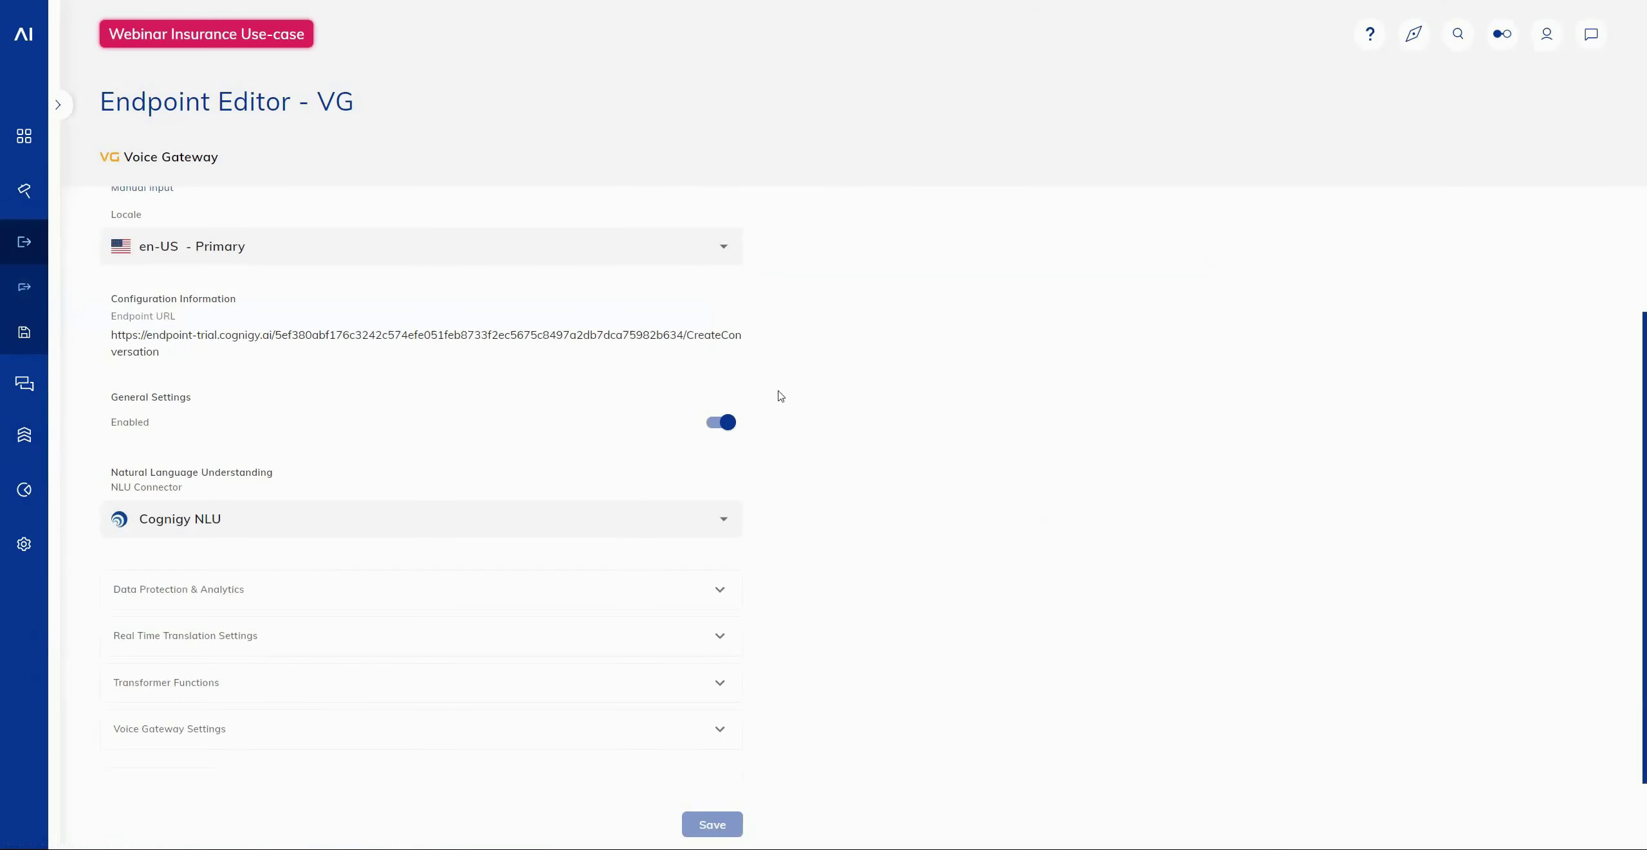
pyautogui.click(250, 727)
pyautogui.scroll(-1, 797, 567)
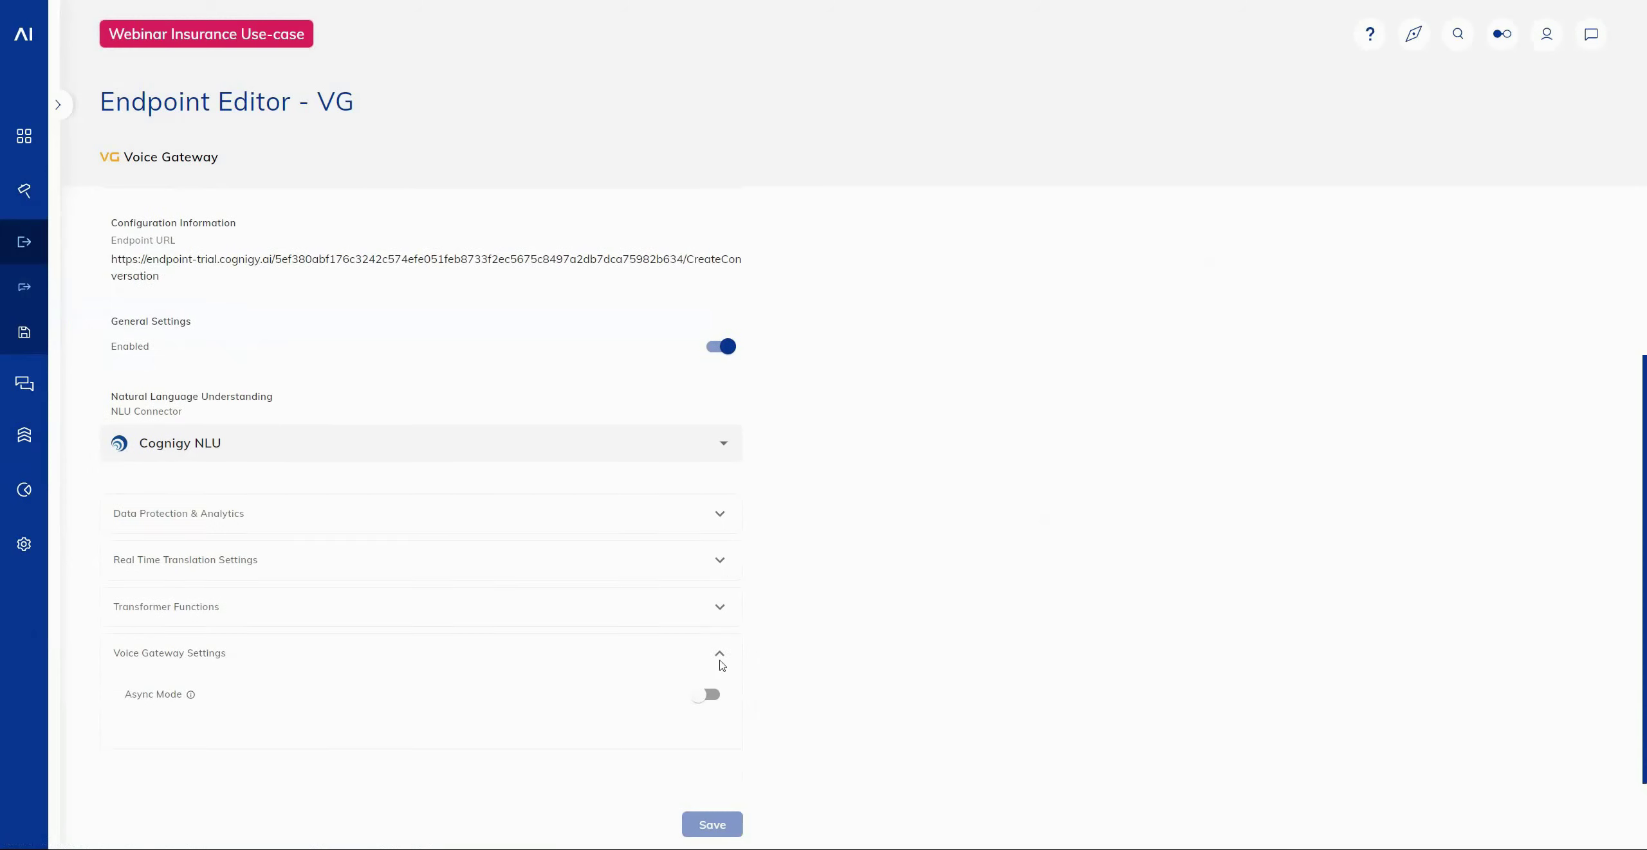
pyautogui.moveTo(119, 703); pyautogui.dragTo(221, 699)
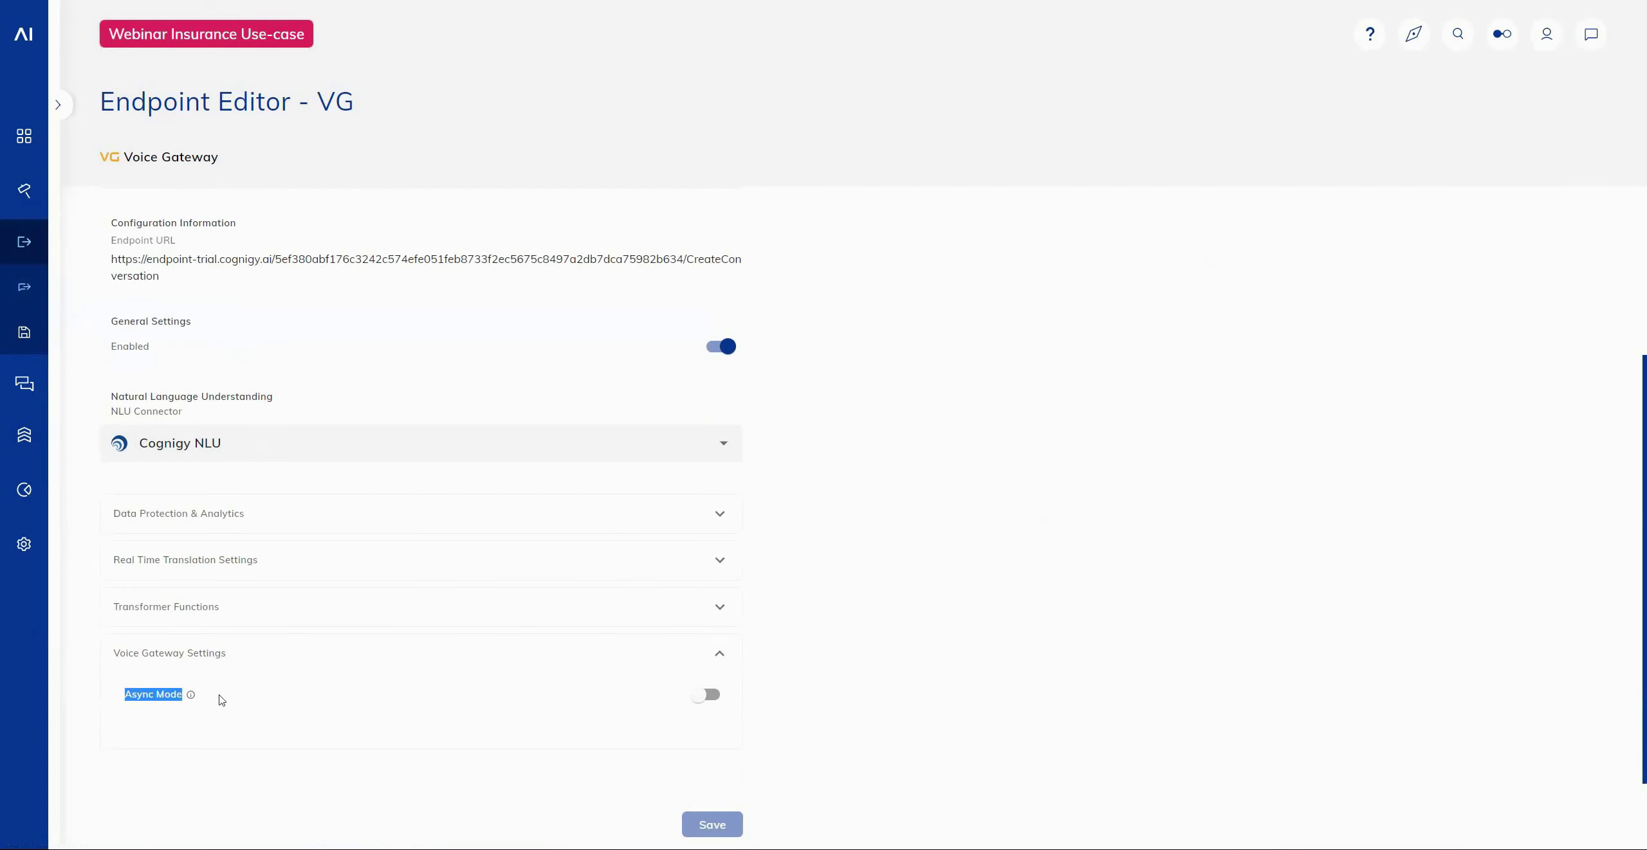
pyautogui.click(159, 698)
pyautogui.click(159, 699)
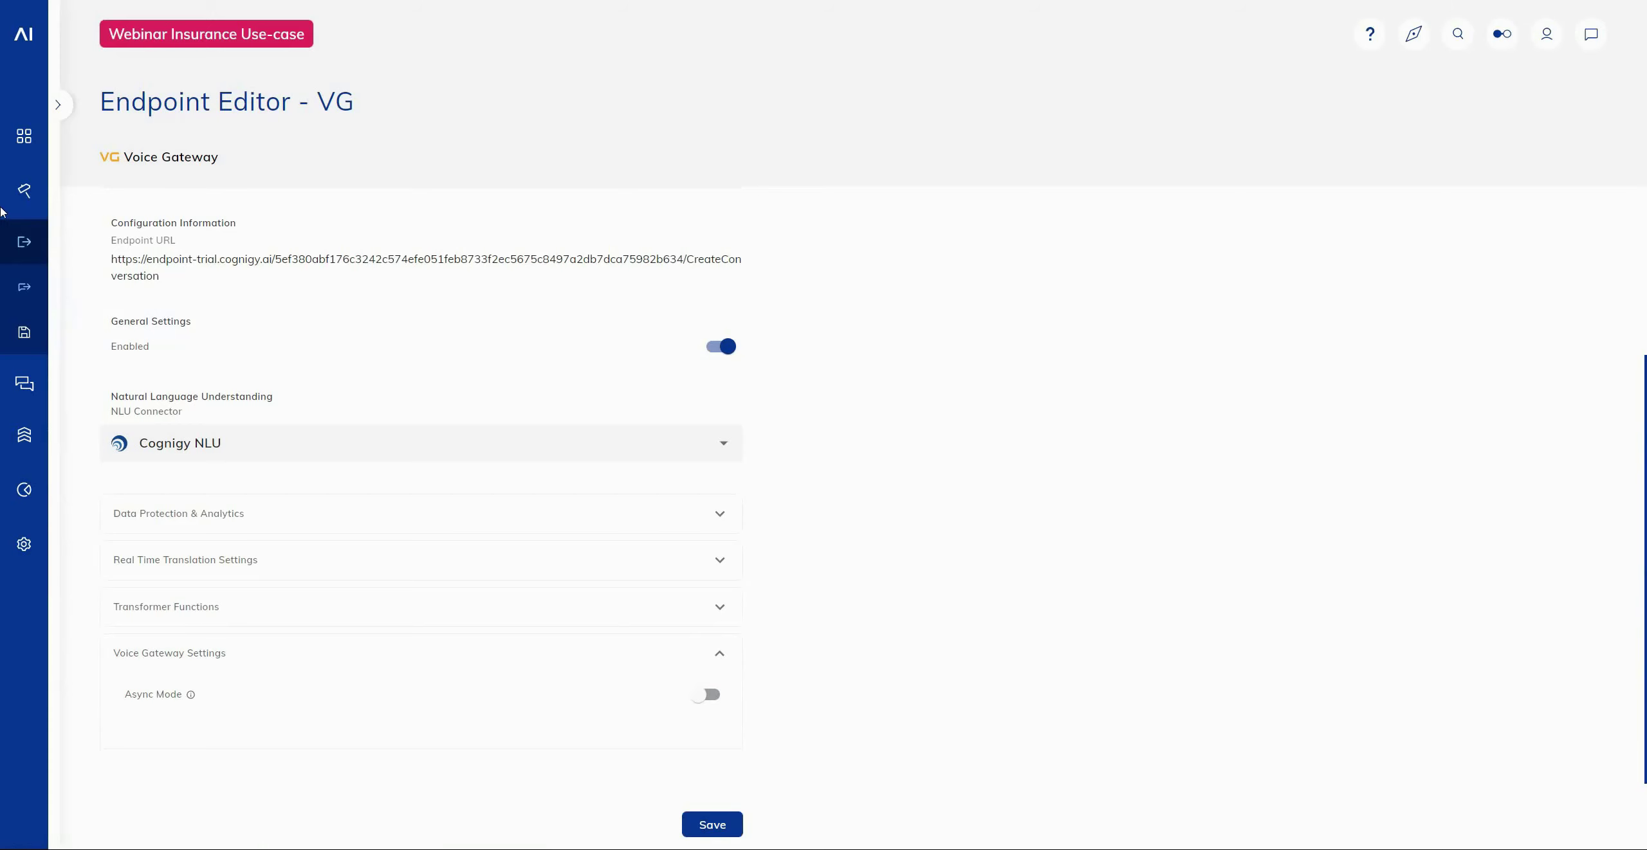
# Step: Leave the VG endpoint without saving and begin a new endpoint of type Rest
pyautogui.click(111, 300)
pyautogui.click(741, 456)
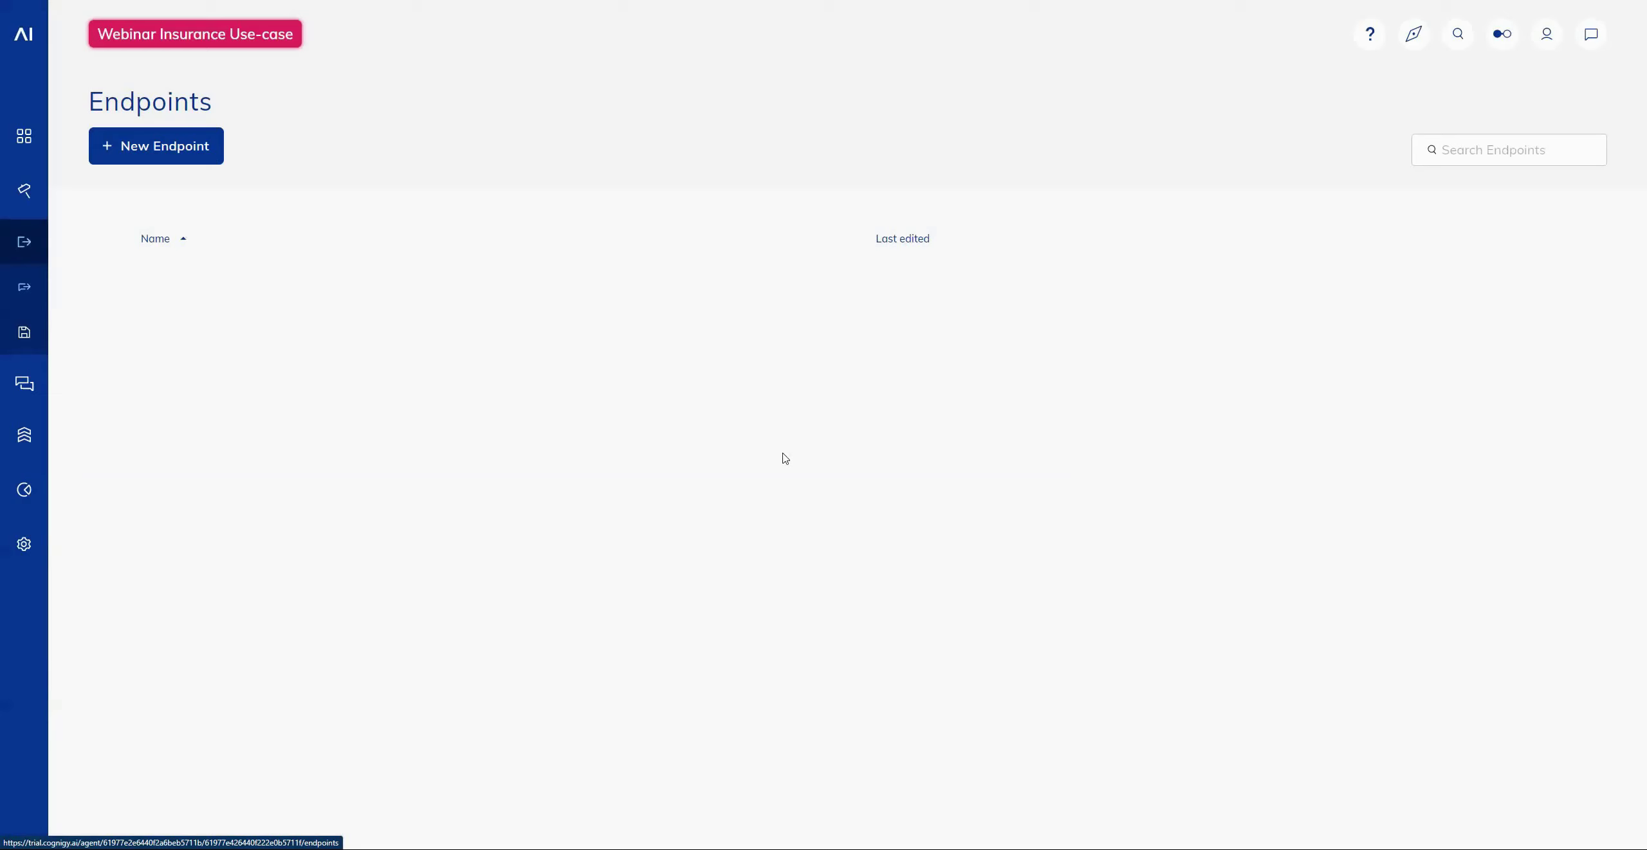
pyautogui.click(168, 146)
pyautogui.scroll(-10, 1466, 533)
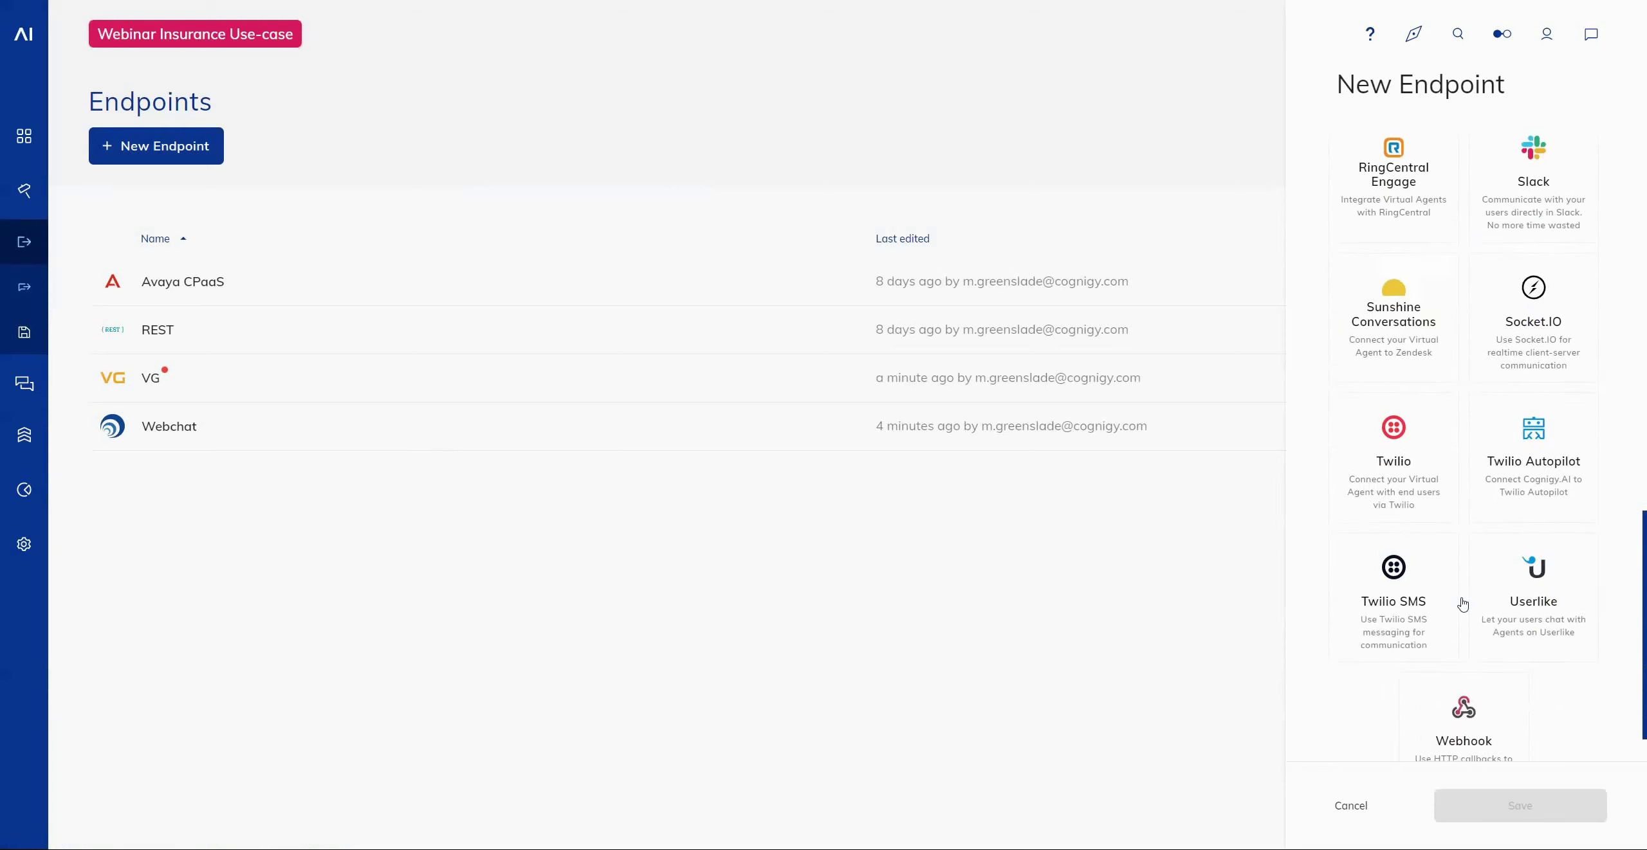
pyautogui.scroll(6, 1460, 599)
pyautogui.click(1553, 412)
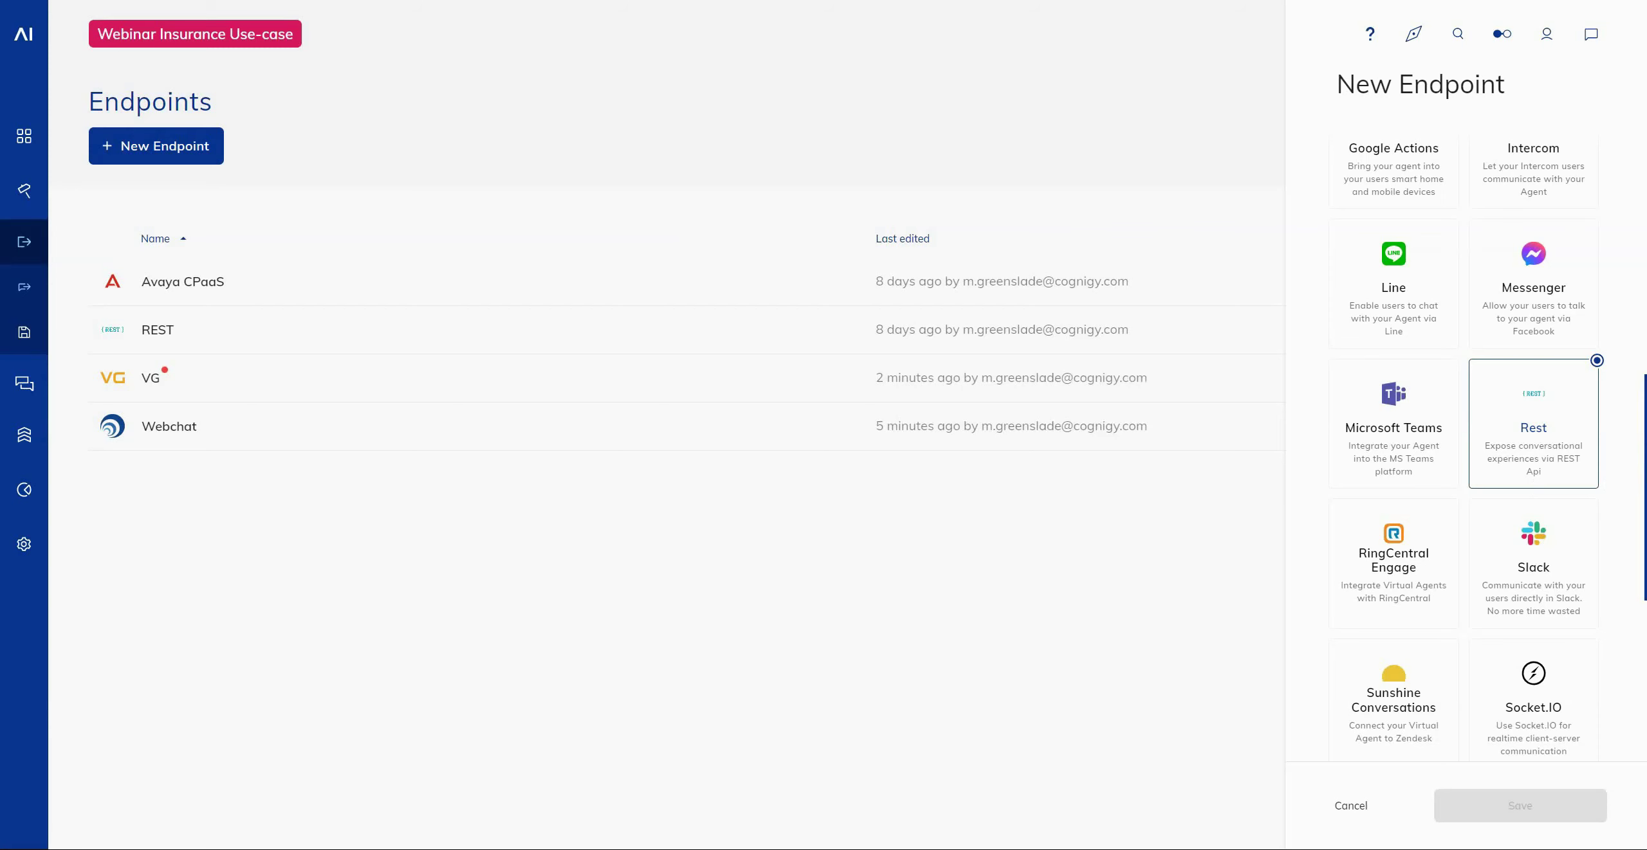
# Step: Go to Contact Profiles and sort the contacts by contact ID in reverse order
pyautogui.click(64, 551)
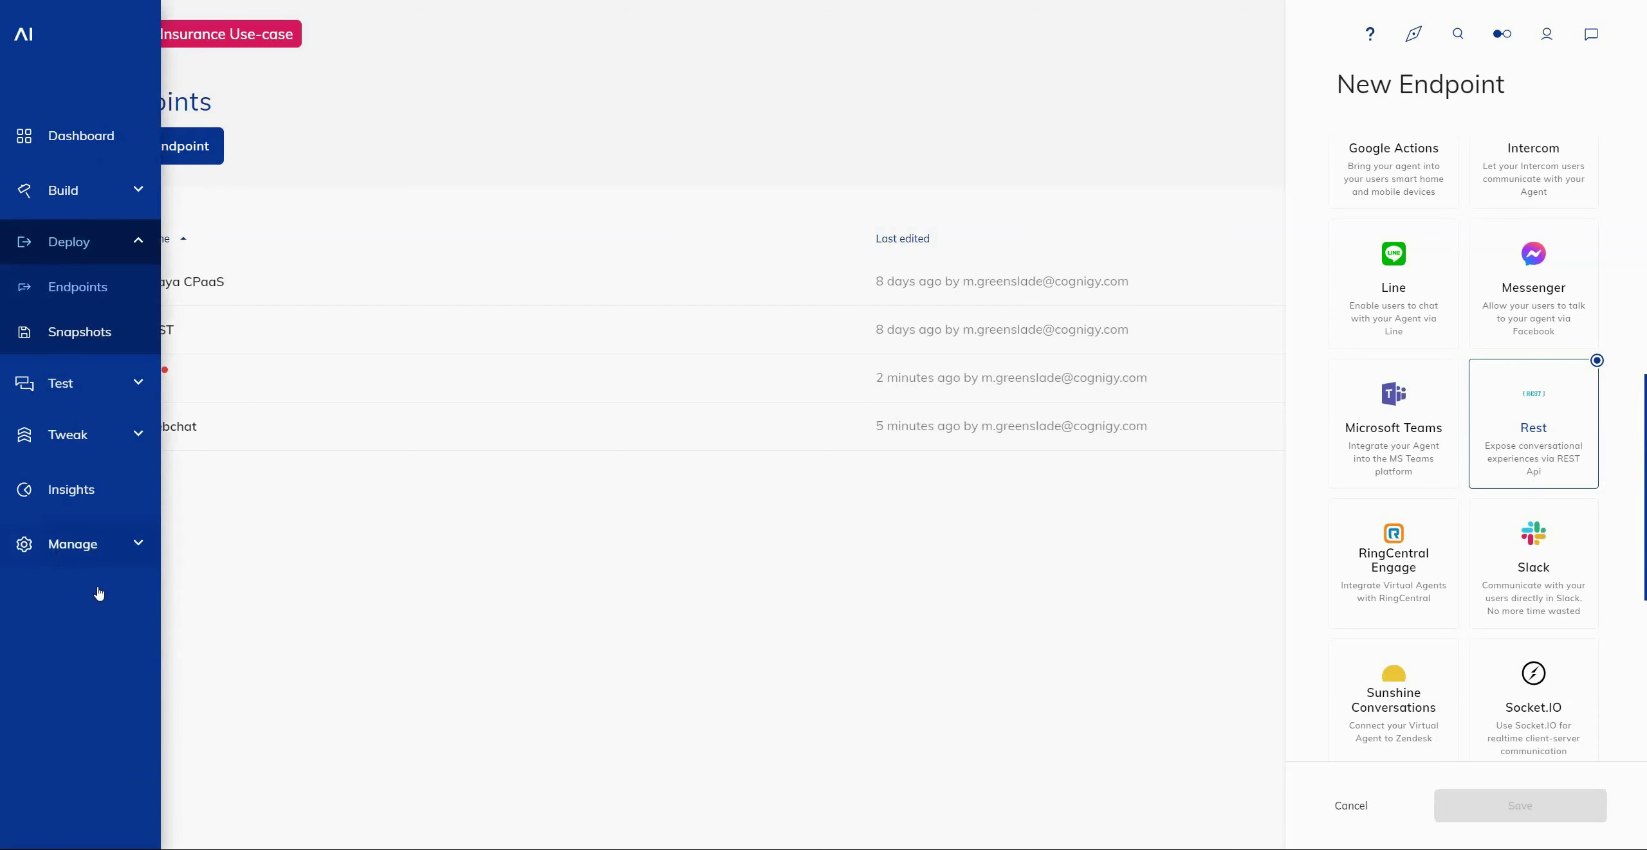
pyautogui.click(75, 786)
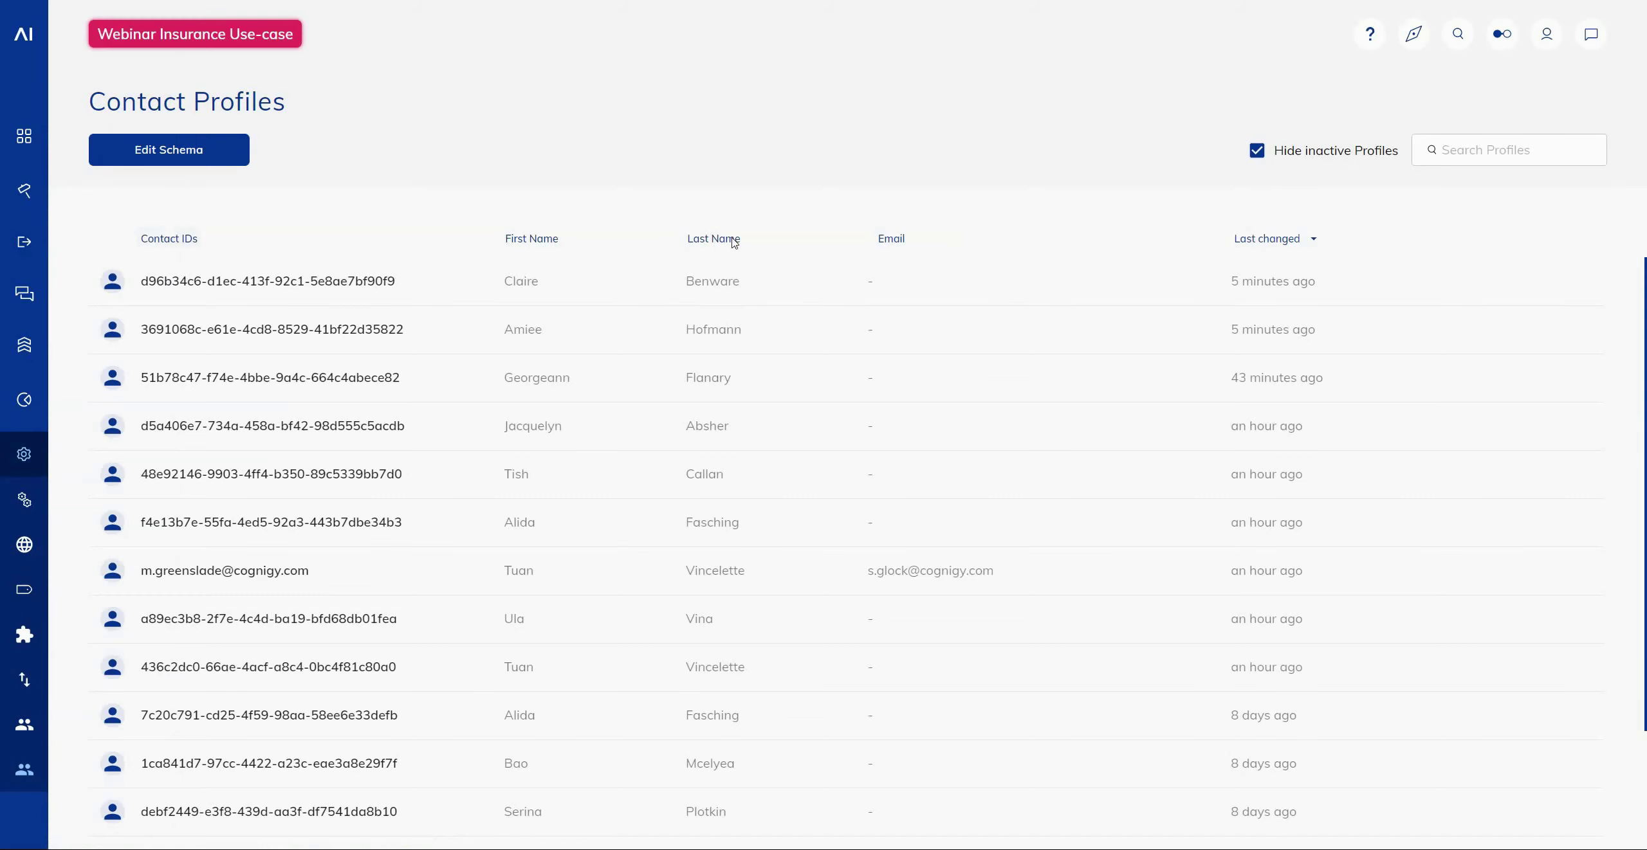
pyautogui.click(178, 243)
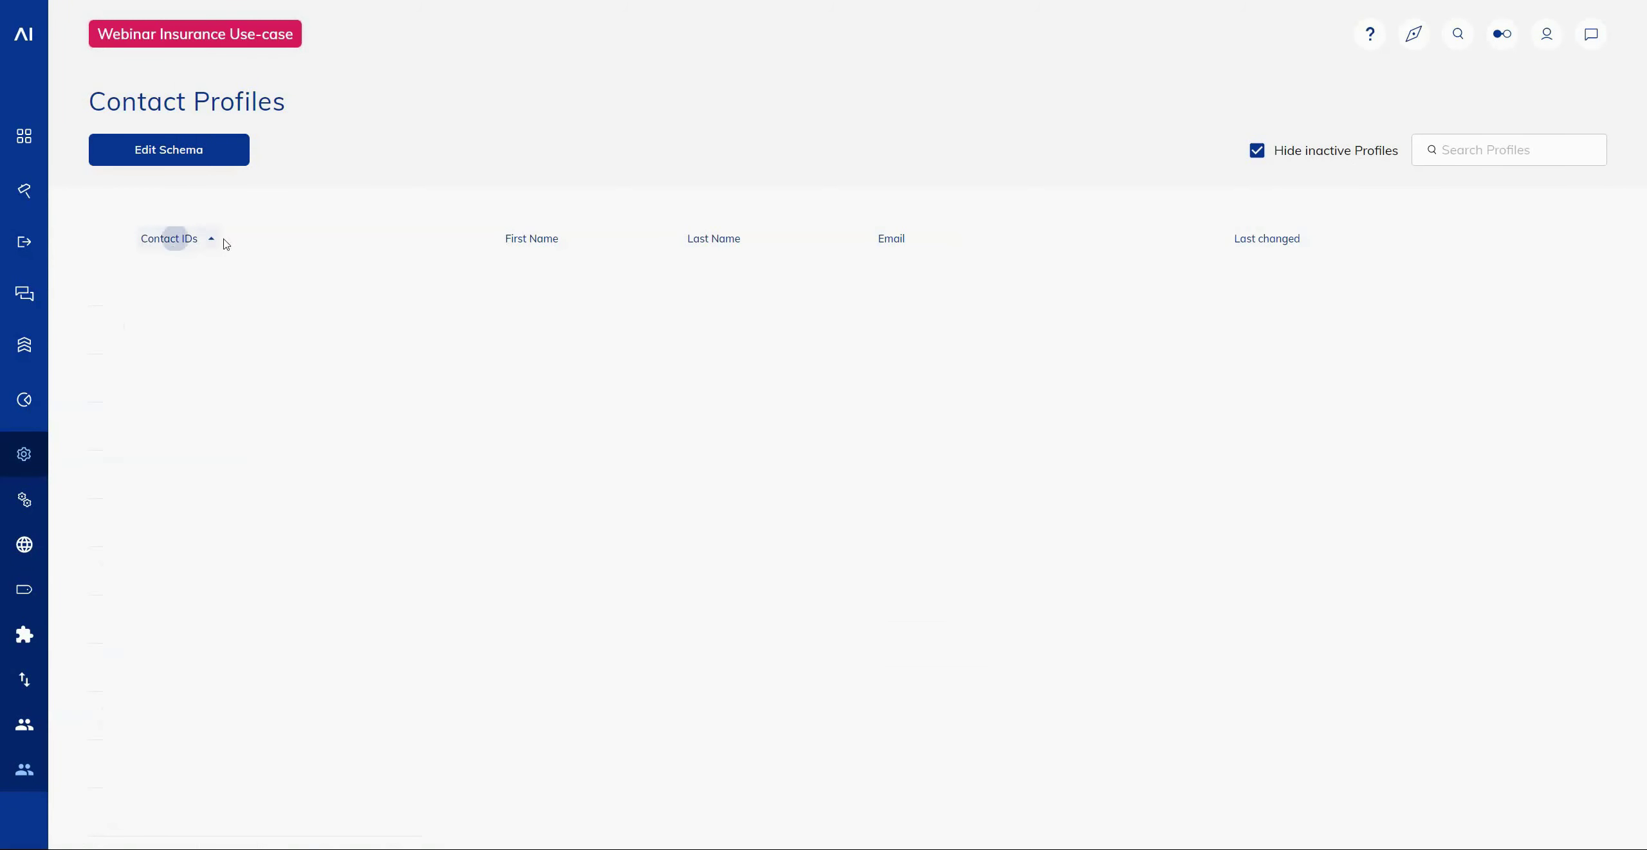
pyautogui.click(178, 243)
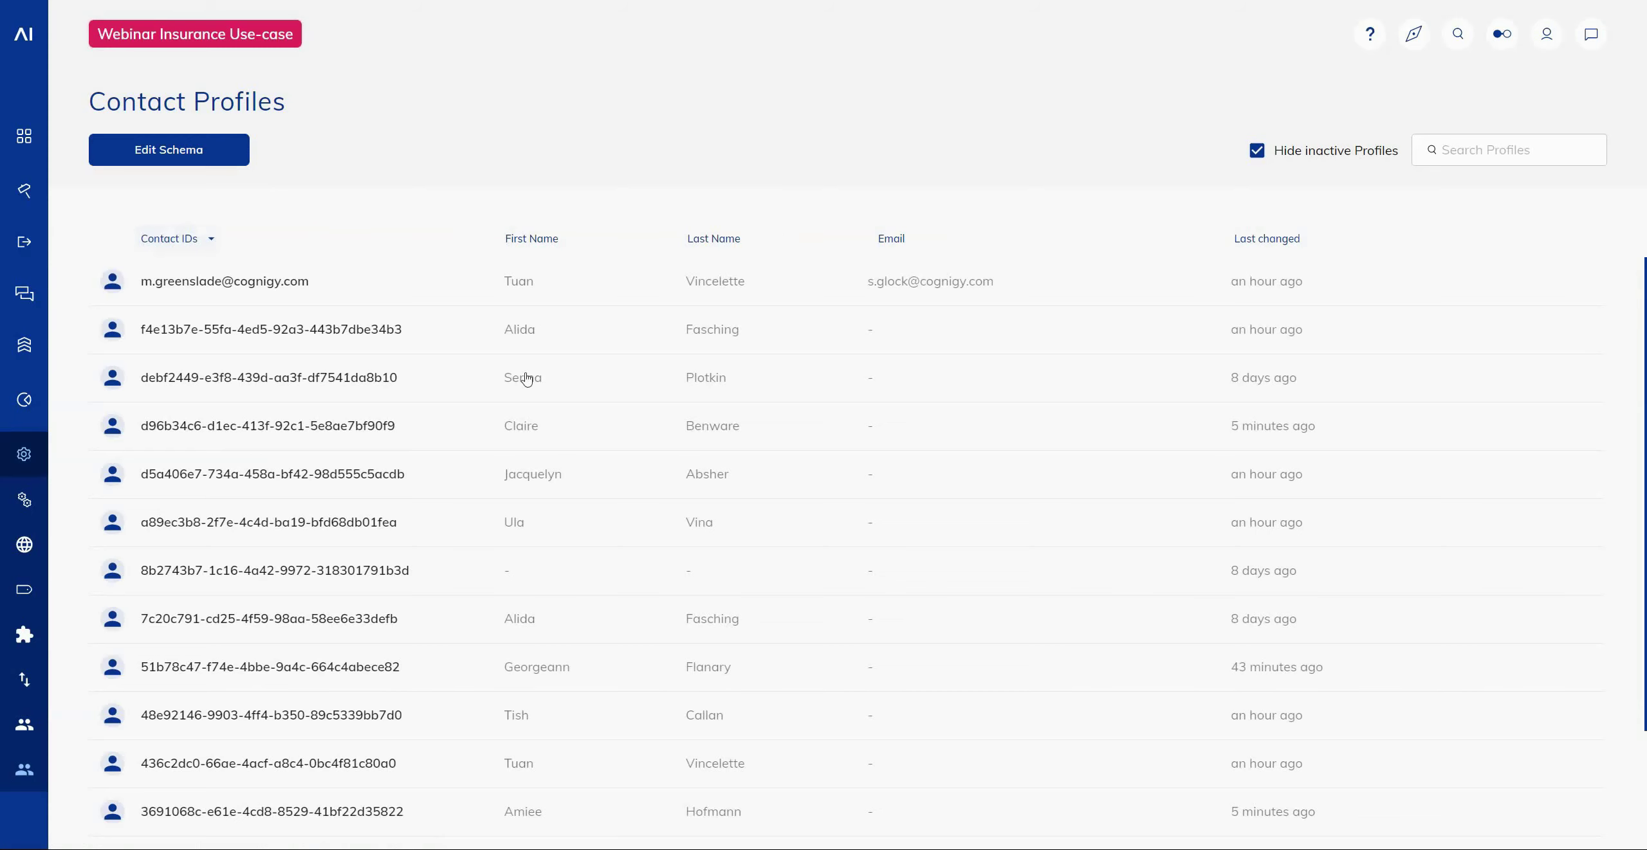
# Step: Create a playbook from one contact's recorded webchat conversation
pyautogui.click(449, 476)
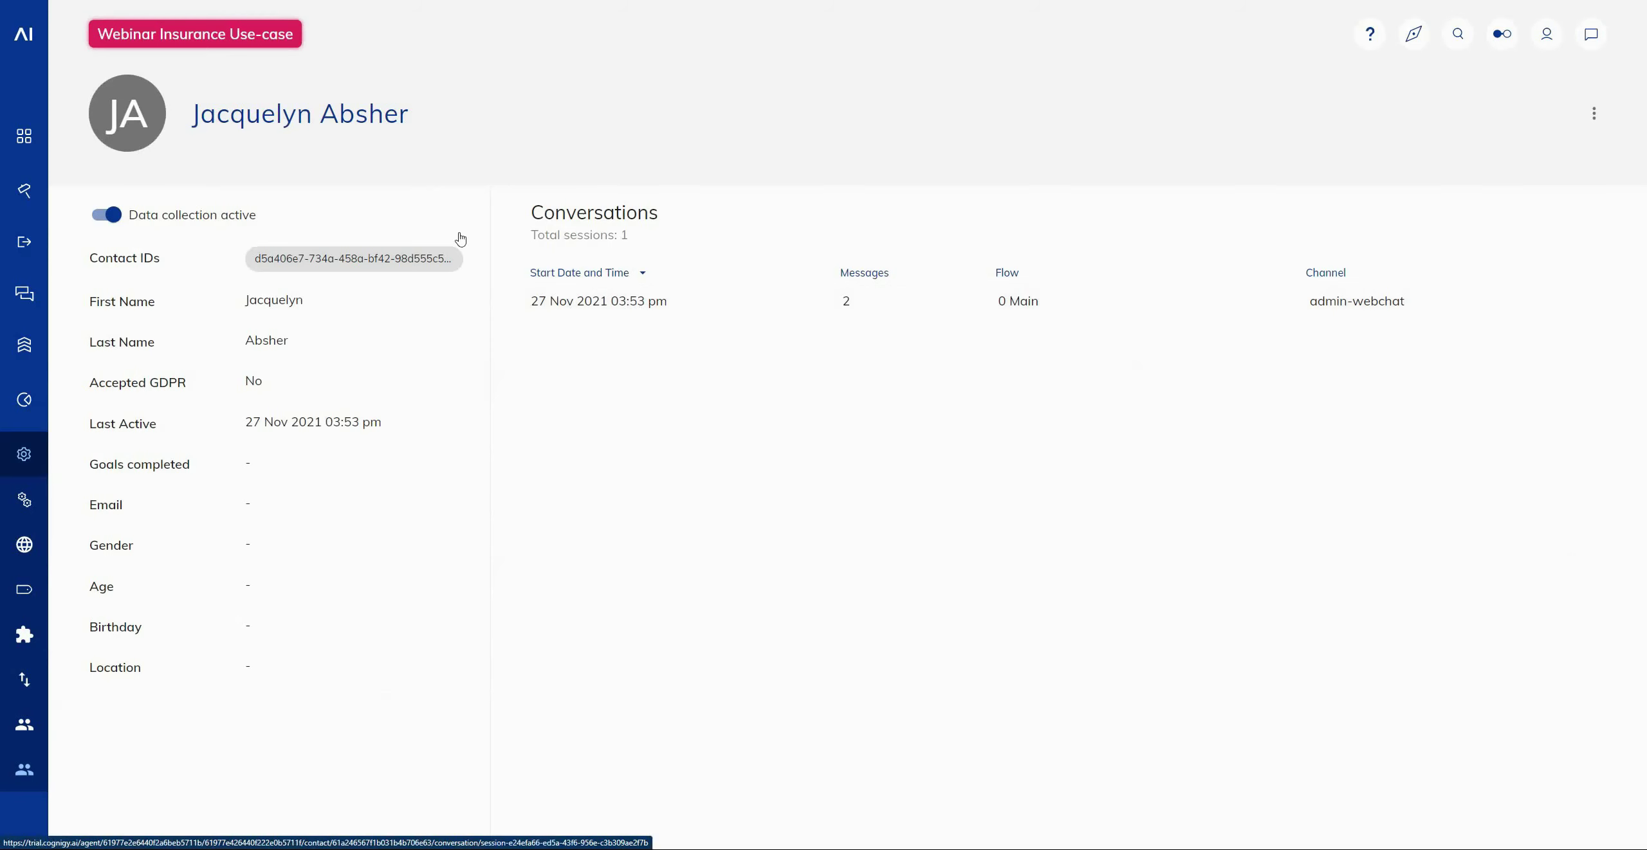
pyautogui.click(730, 308)
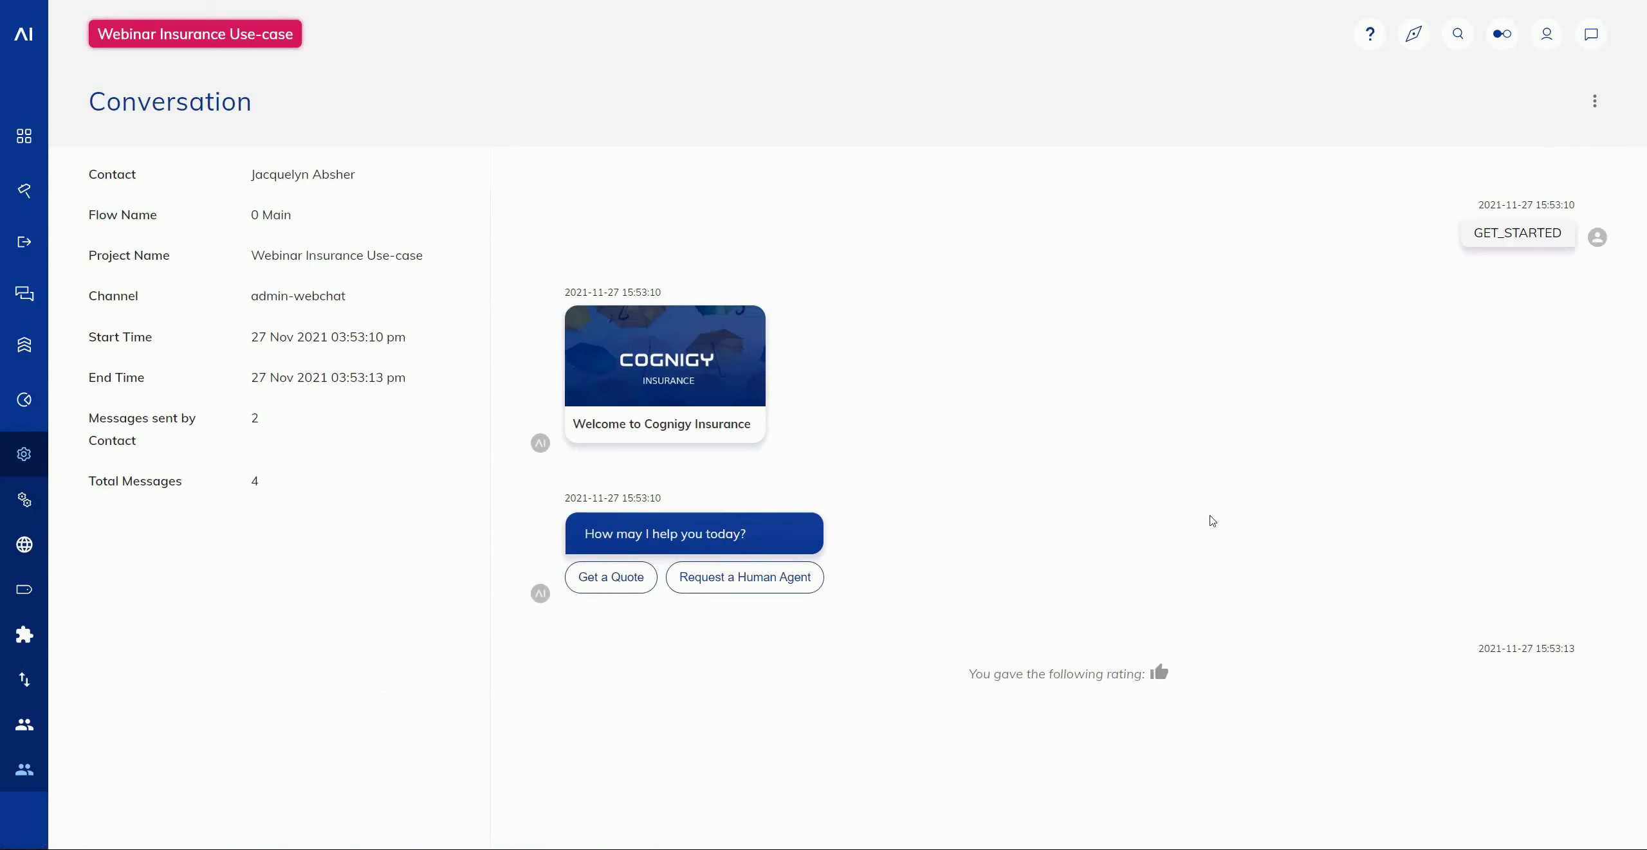
pyautogui.click(1595, 104)
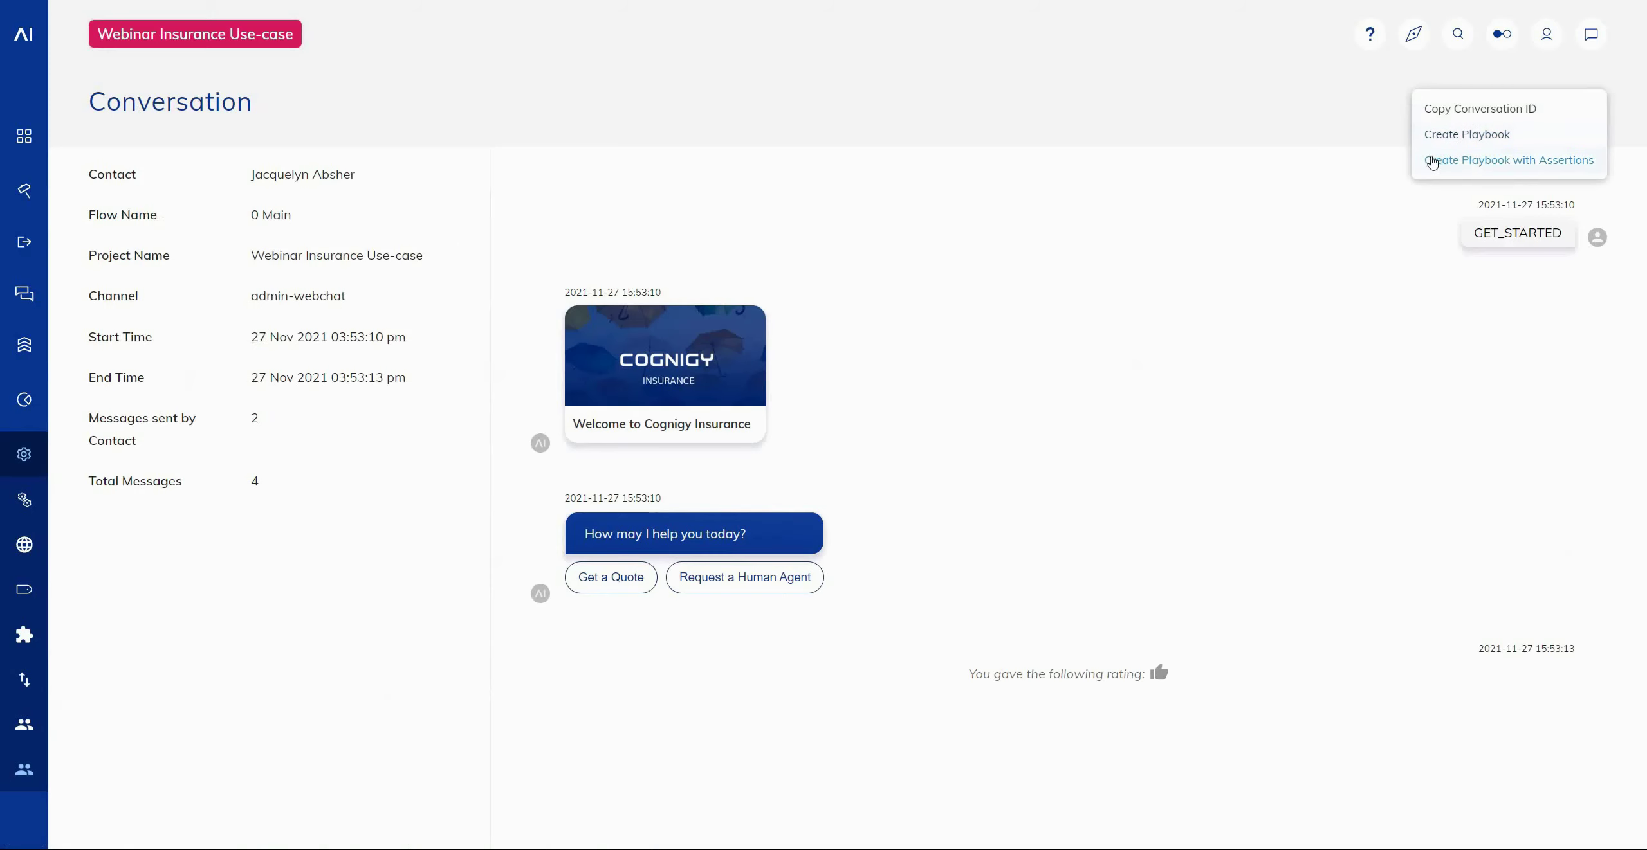
pyautogui.click(1469, 142)
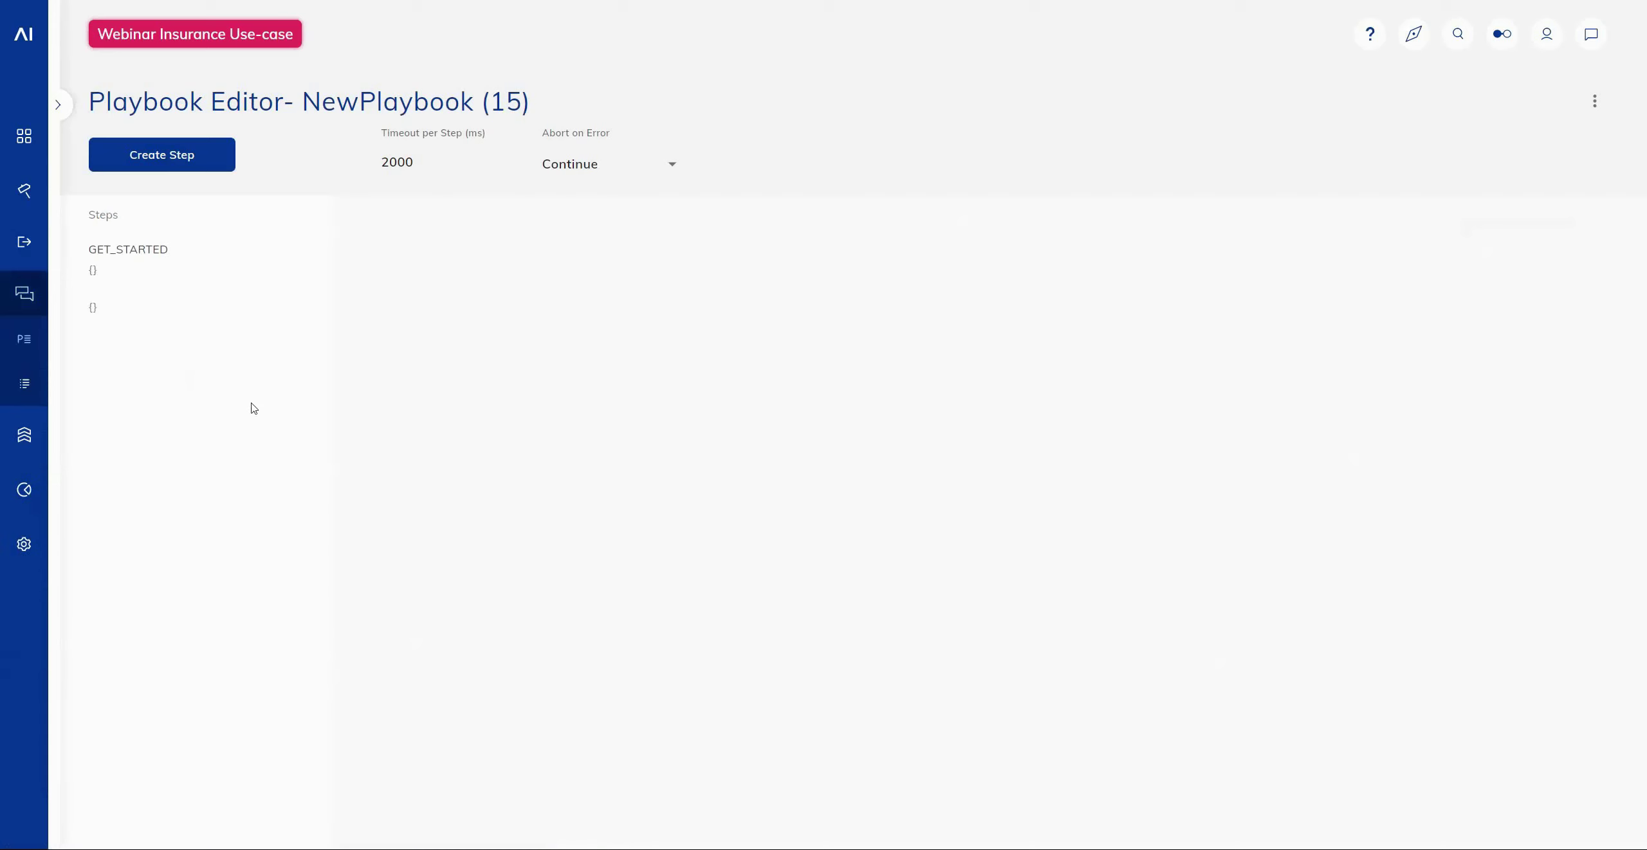
# Step: Select the GET_STARTED step of NewPlaybook (15) and focus its empty Input data field
pyautogui.click(148, 266)
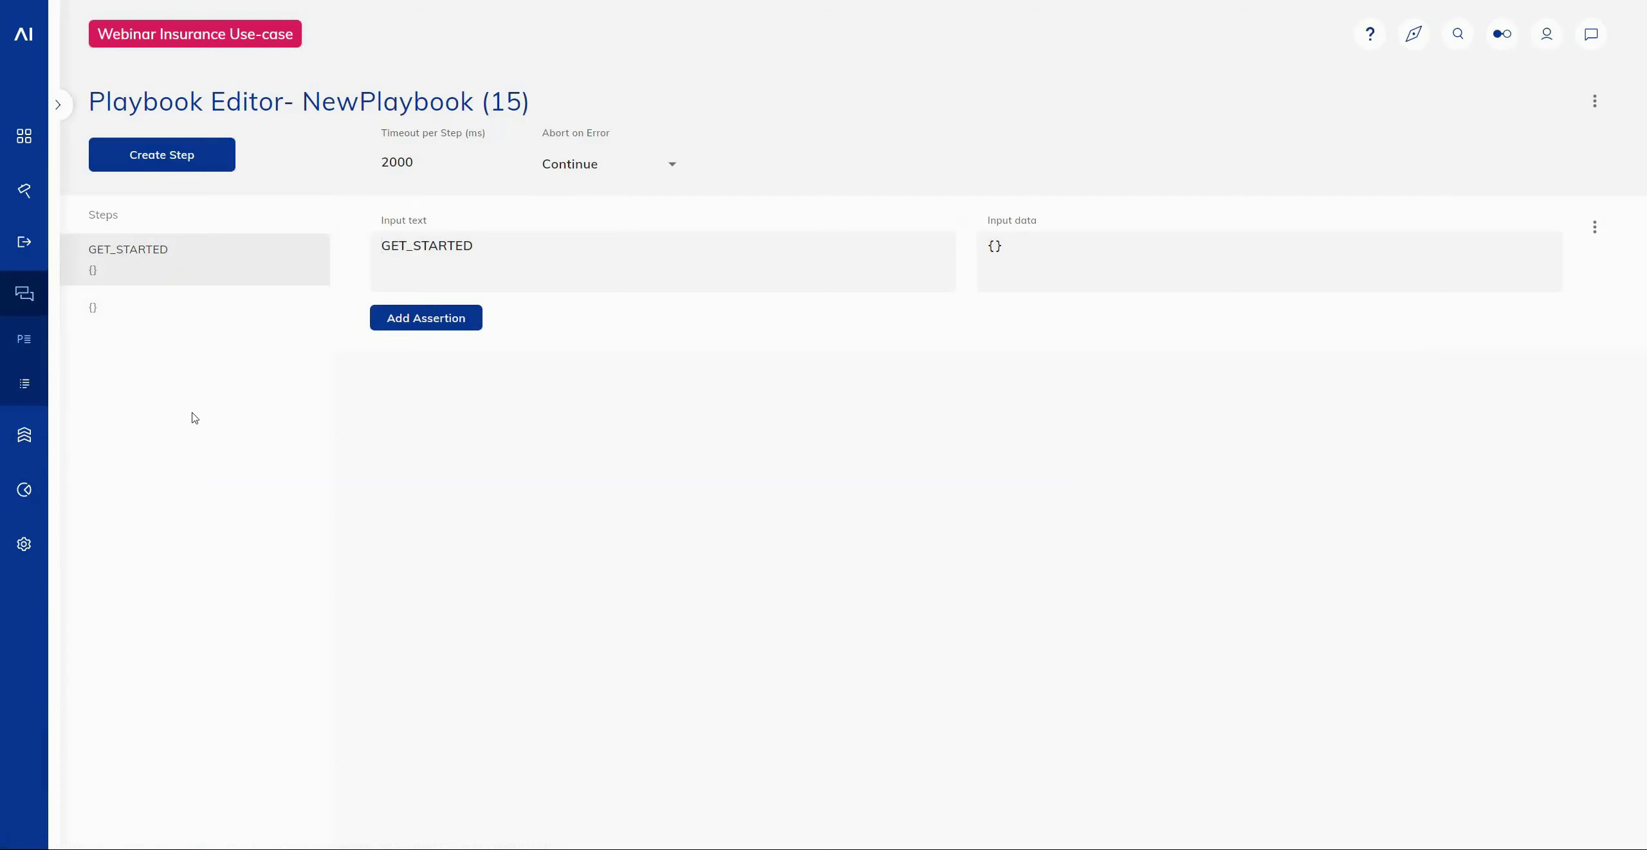
pyautogui.click(1010, 265)
# Step: Send 'hi' in the agent test chat, then open and close the chat actions menu
pyautogui.click(1589, 34)
pyautogui.write('hi')
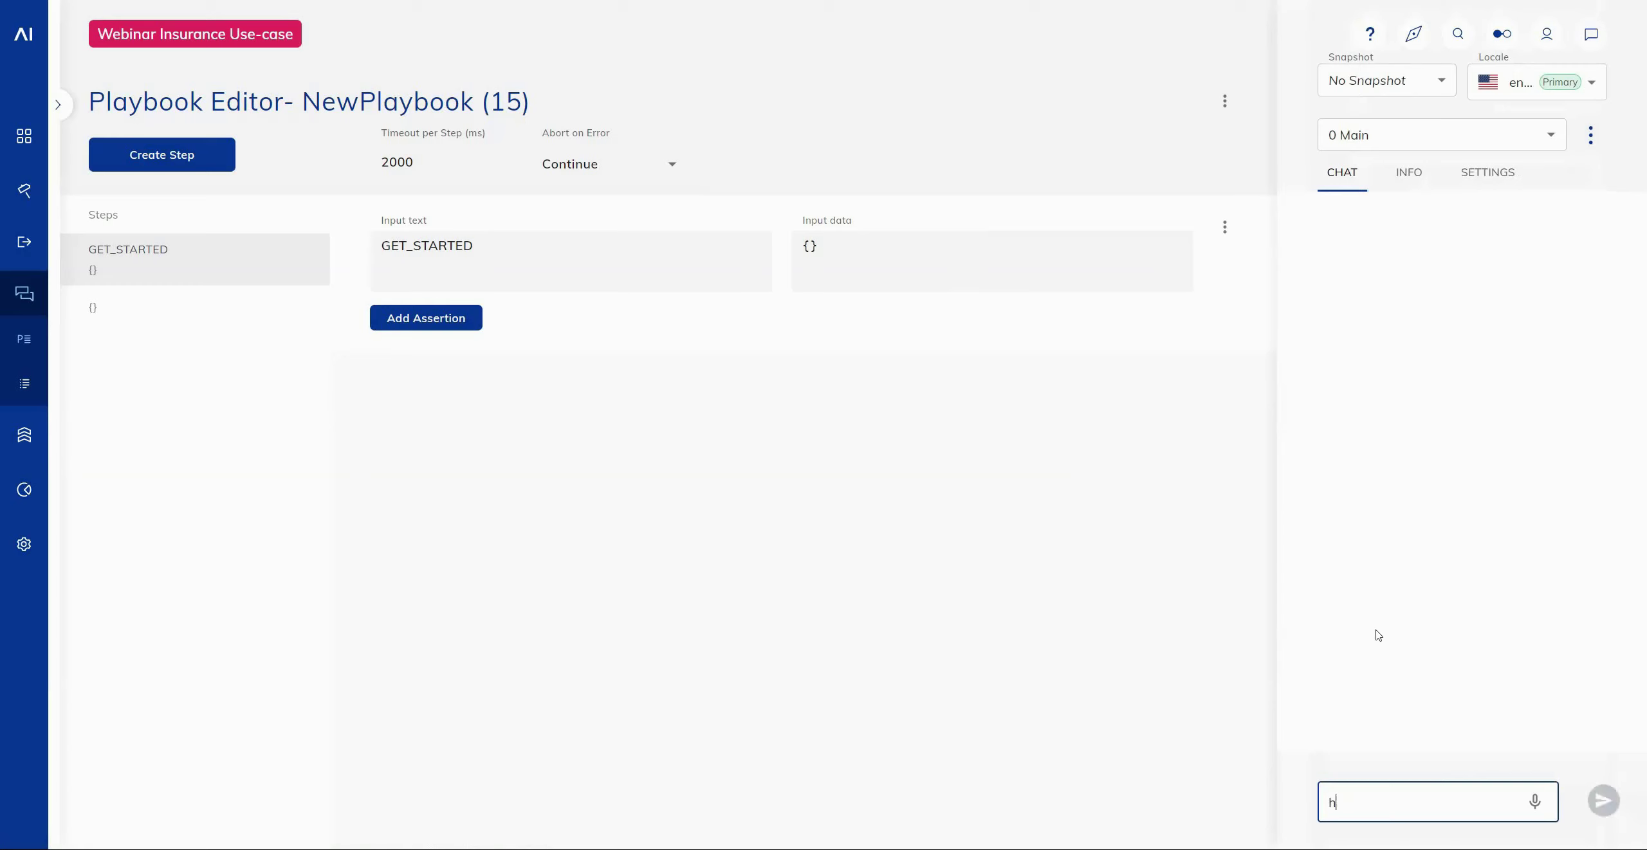
pyautogui.press('Return')
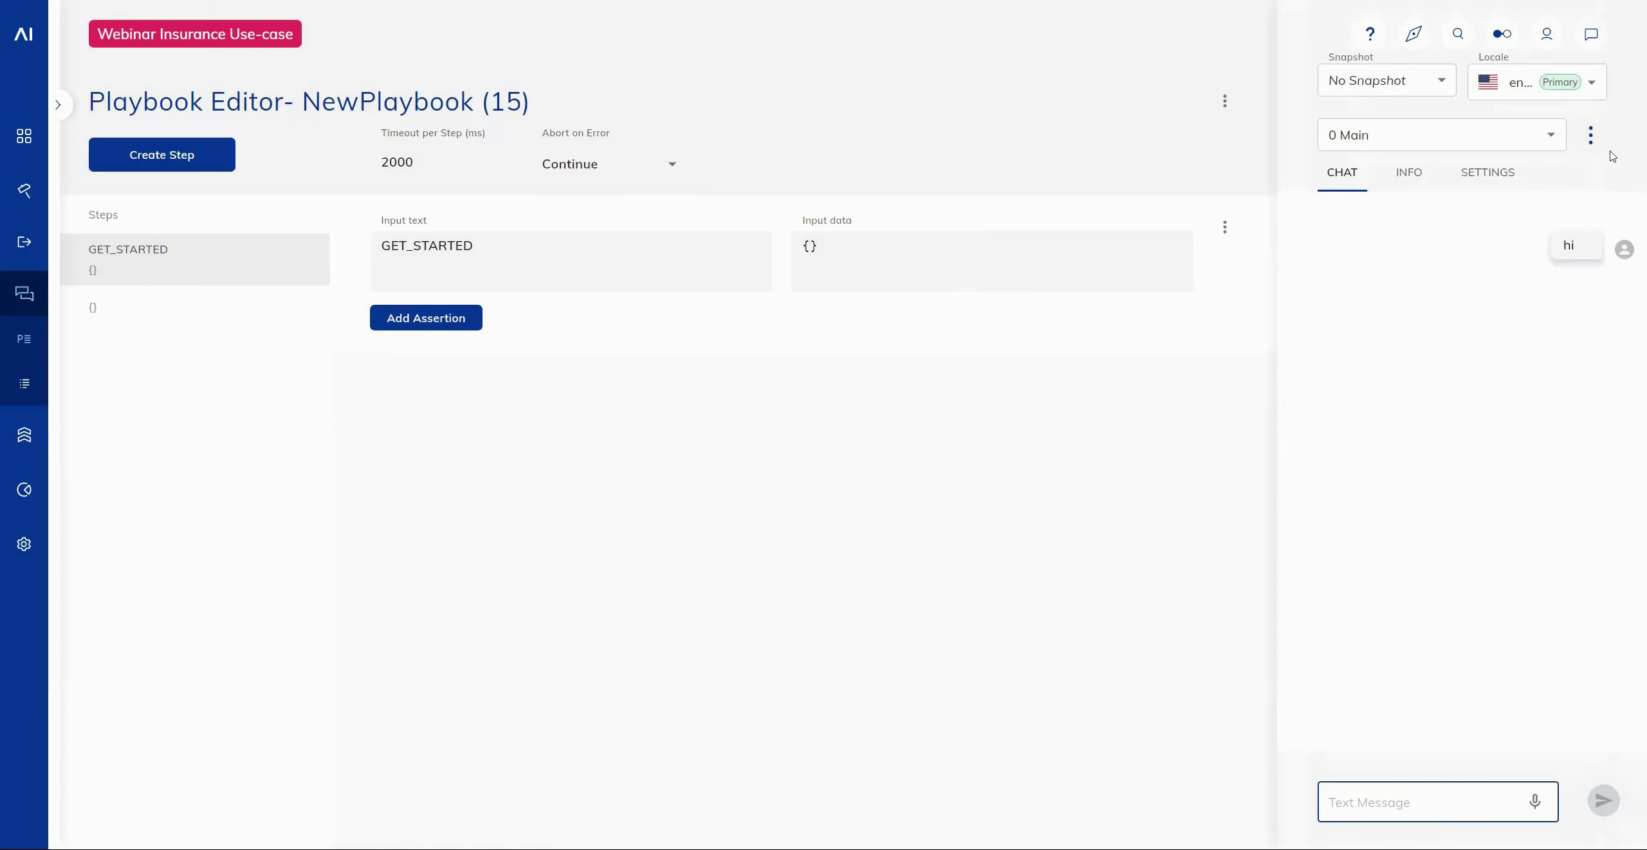
pyautogui.click(1590, 138)
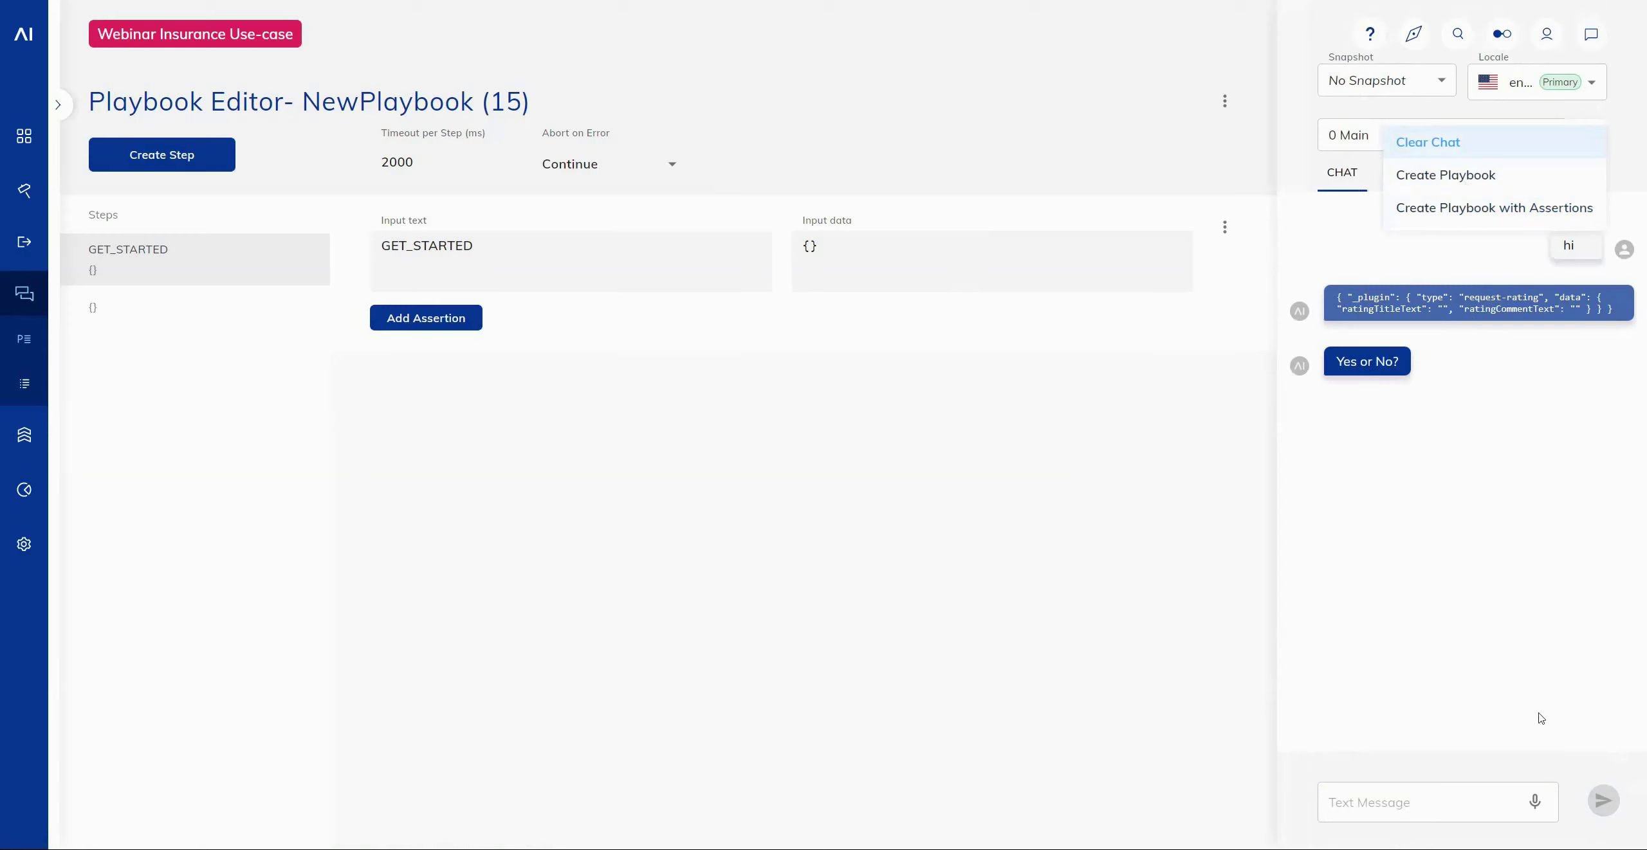
pyautogui.click(1520, 419)
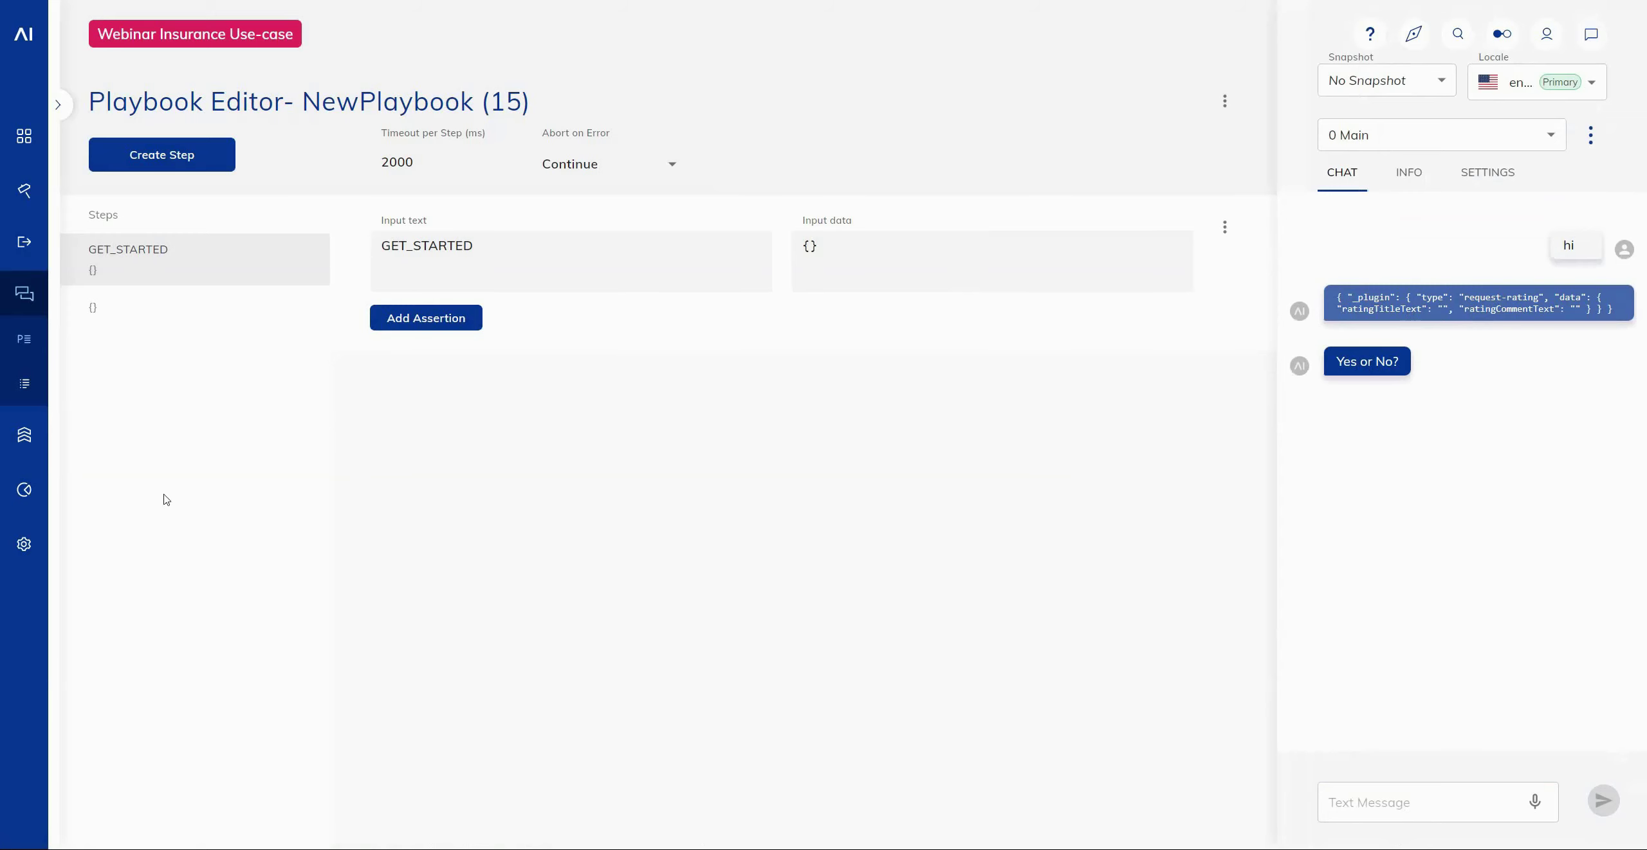
# Step: Open the Packaging page from the project management section
pyautogui.moveTo(39, 490)
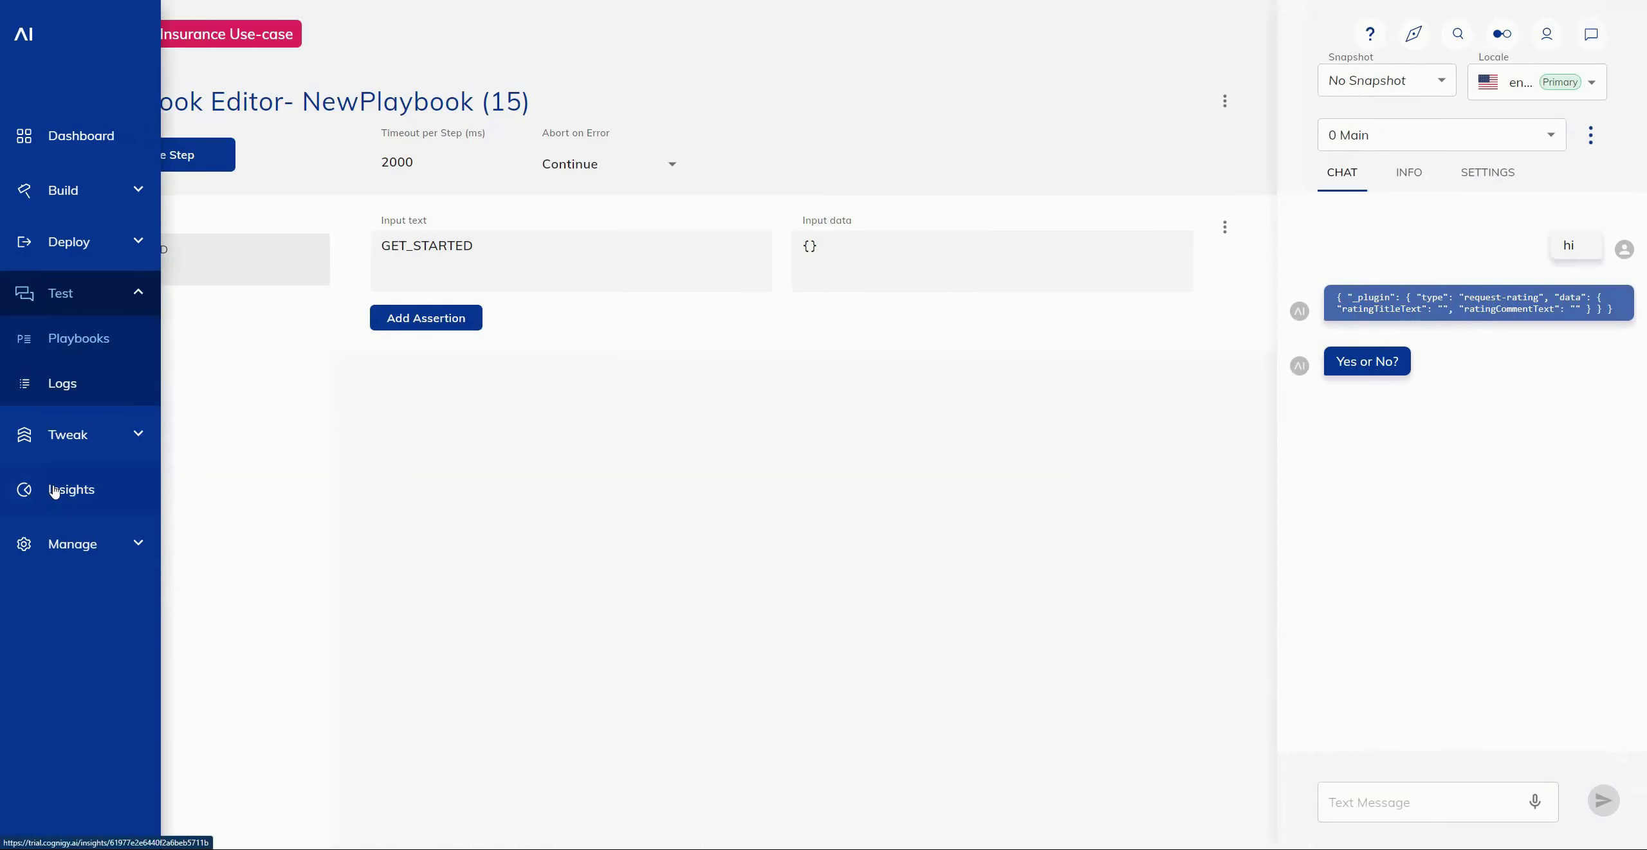
pyautogui.click(72, 545)
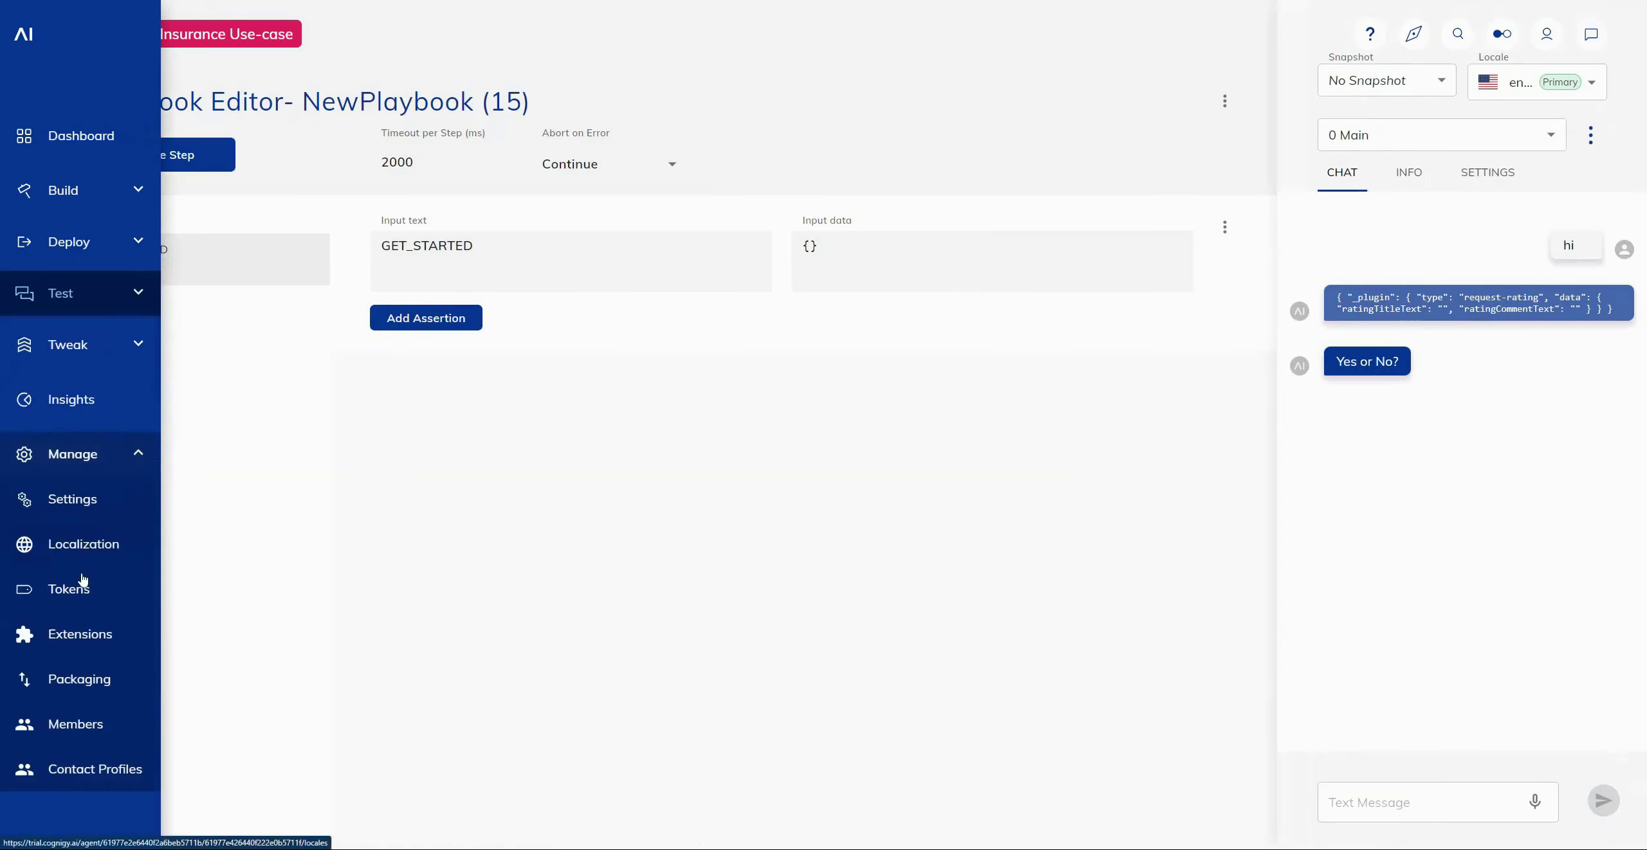
pyautogui.click(73, 683)
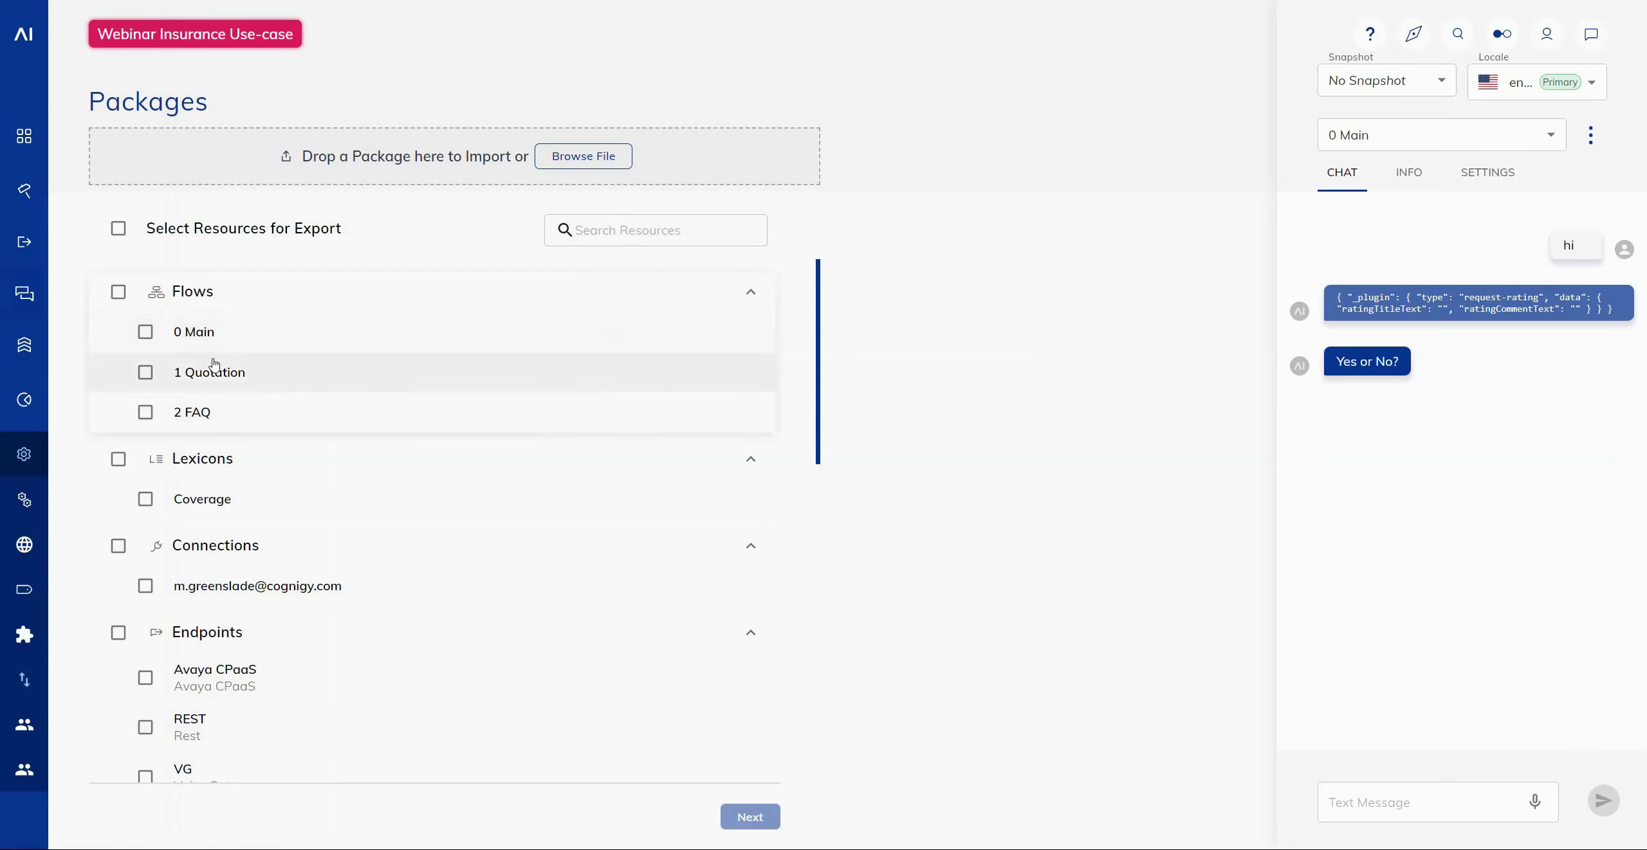
# Step: Tick all three Flows and the Endpoint B Only playbook for export
pyautogui.click(118, 293)
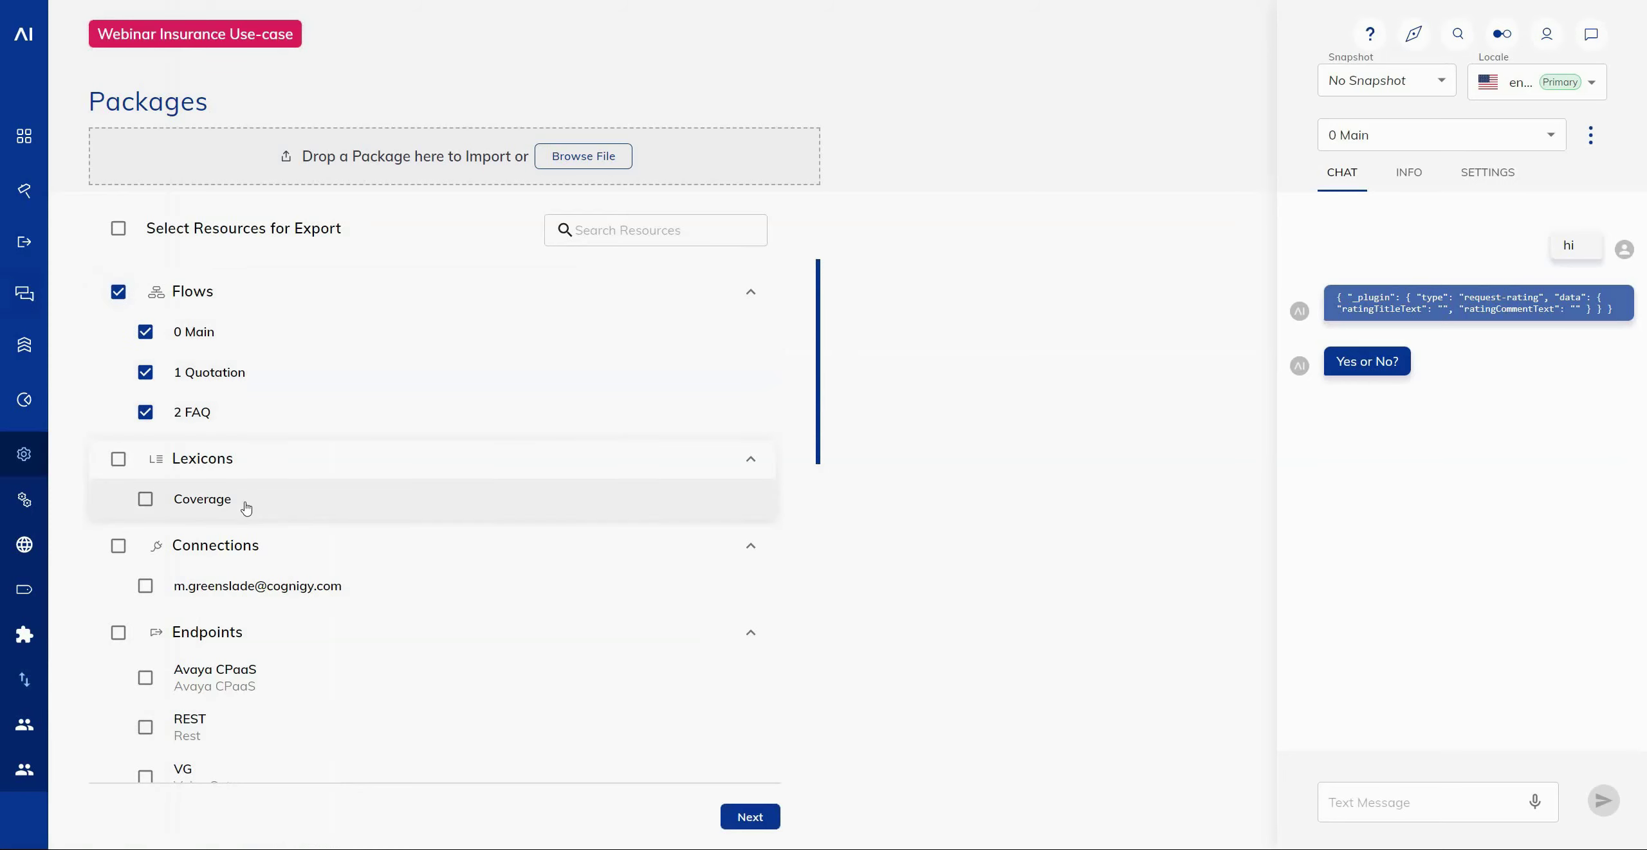
pyautogui.scroll(-7, 438, 507)
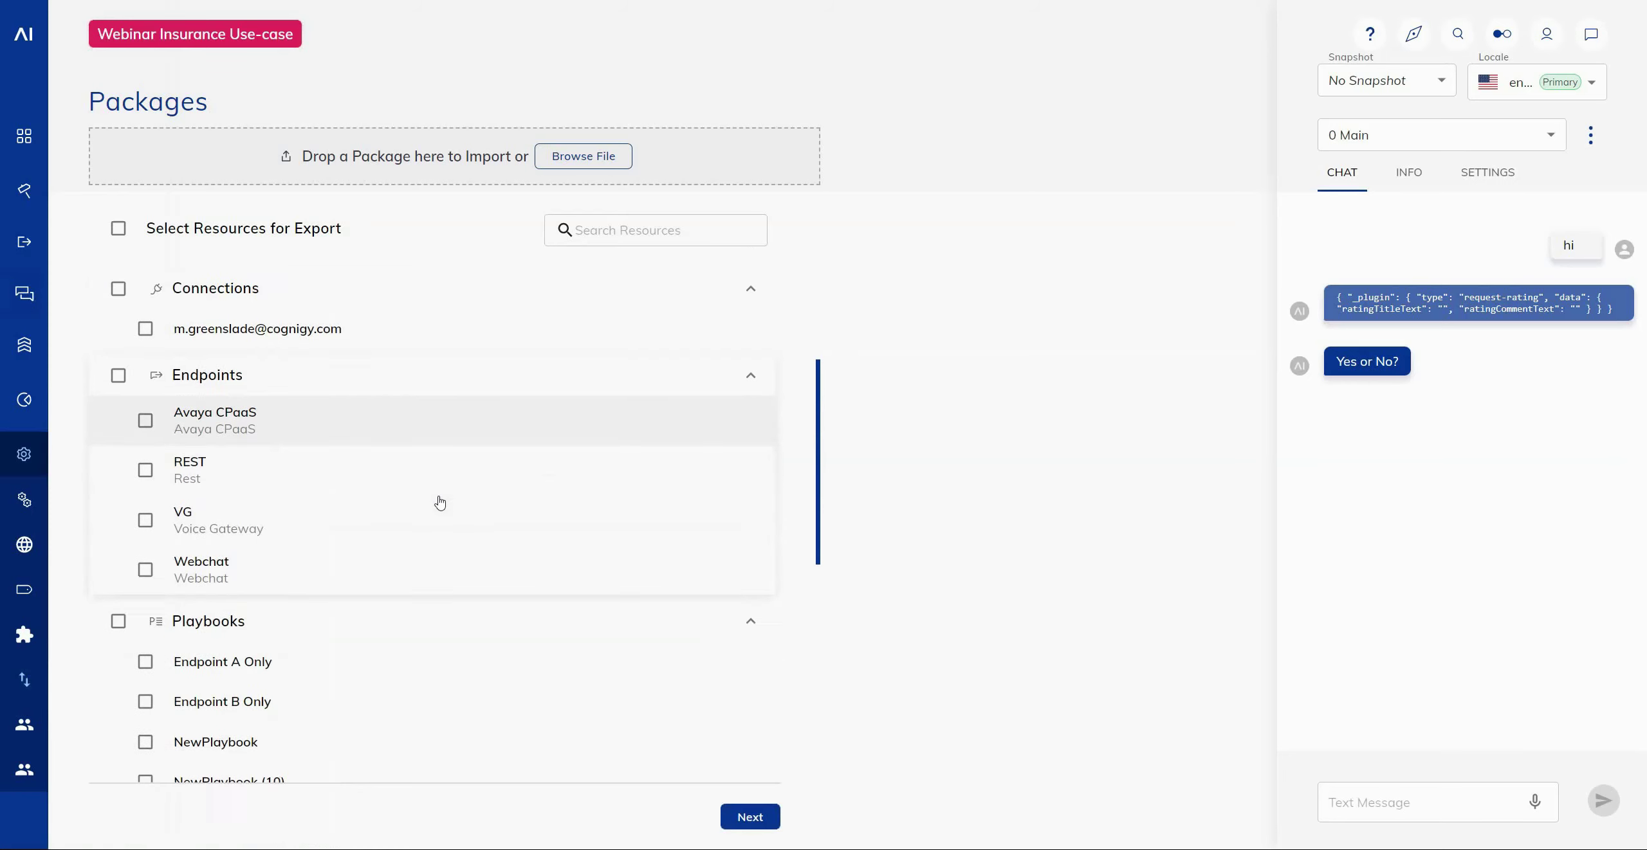
pyautogui.scroll(-5, 438, 506)
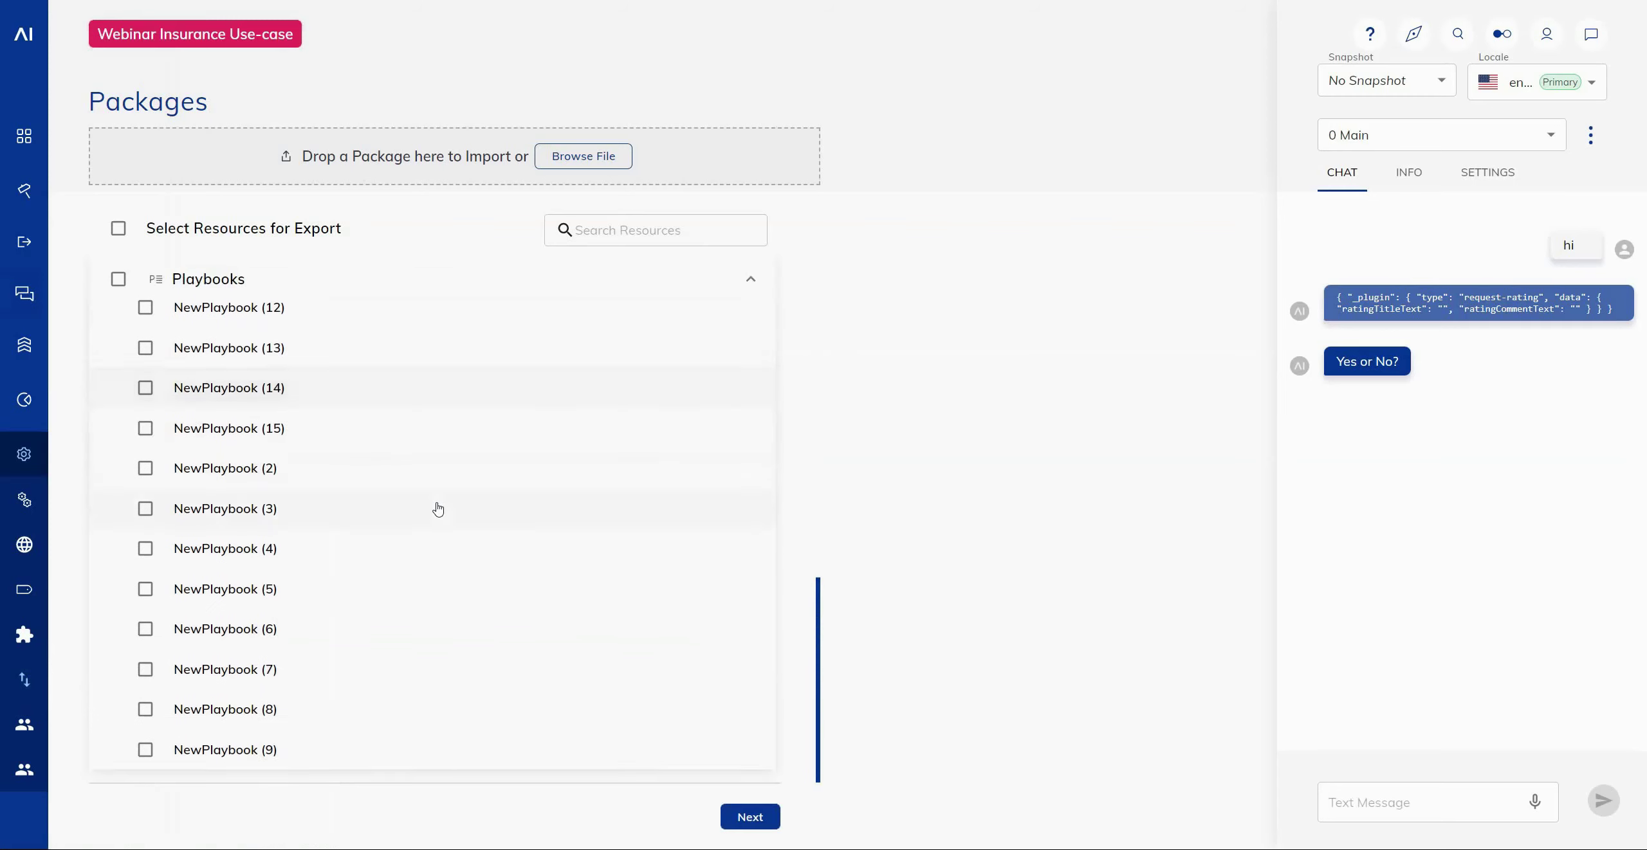
pyautogui.scroll(4, 437, 510)
pyautogui.scroll(2, 436, 513)
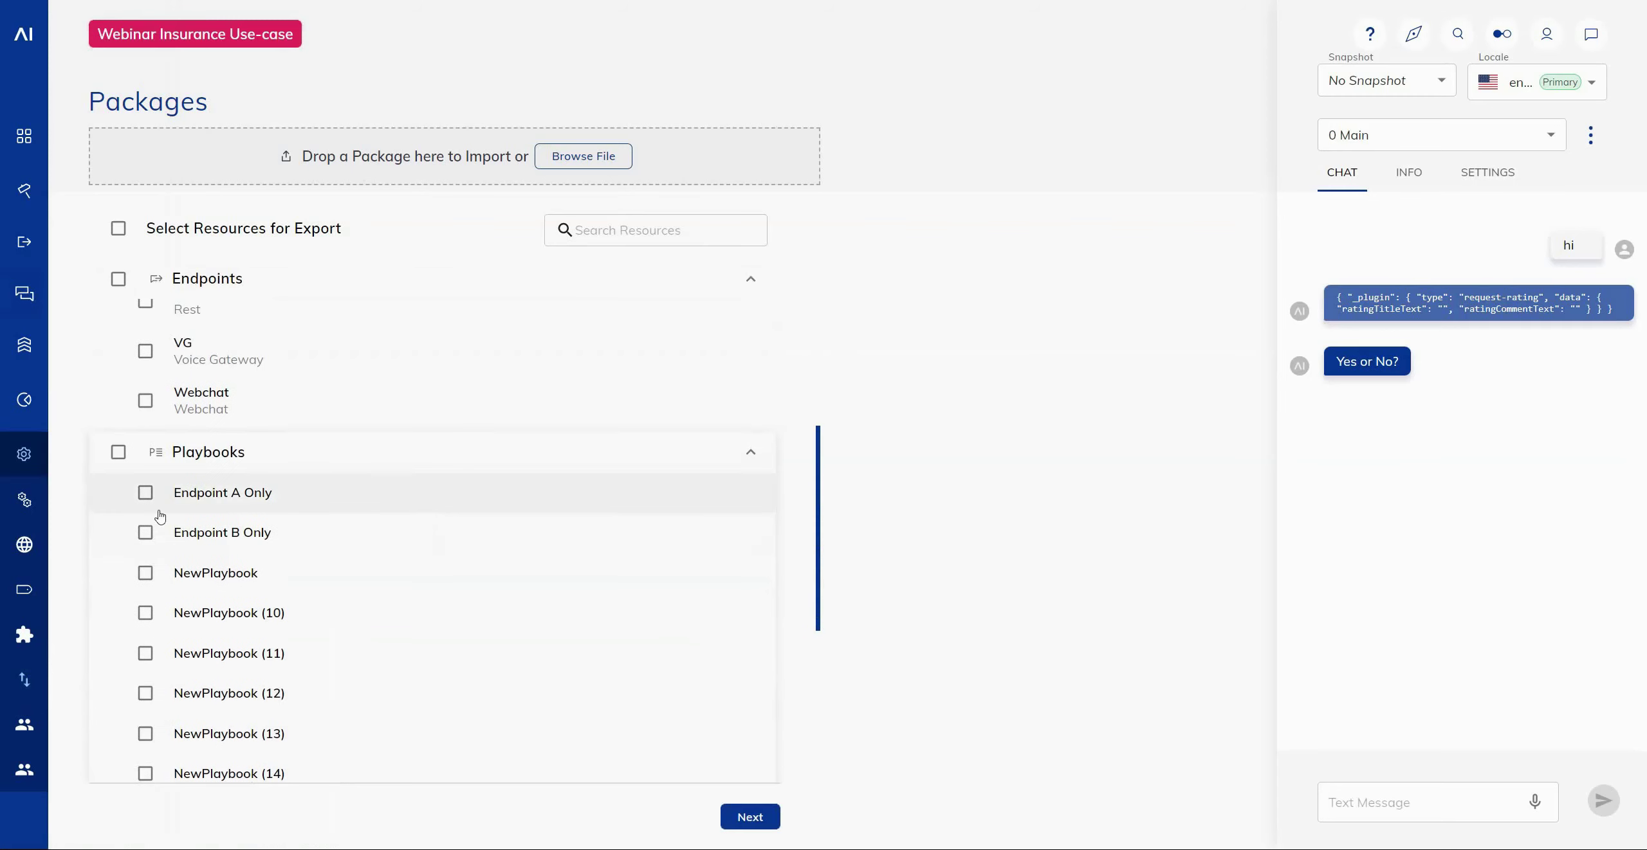
pyautogui.click(145, 532)
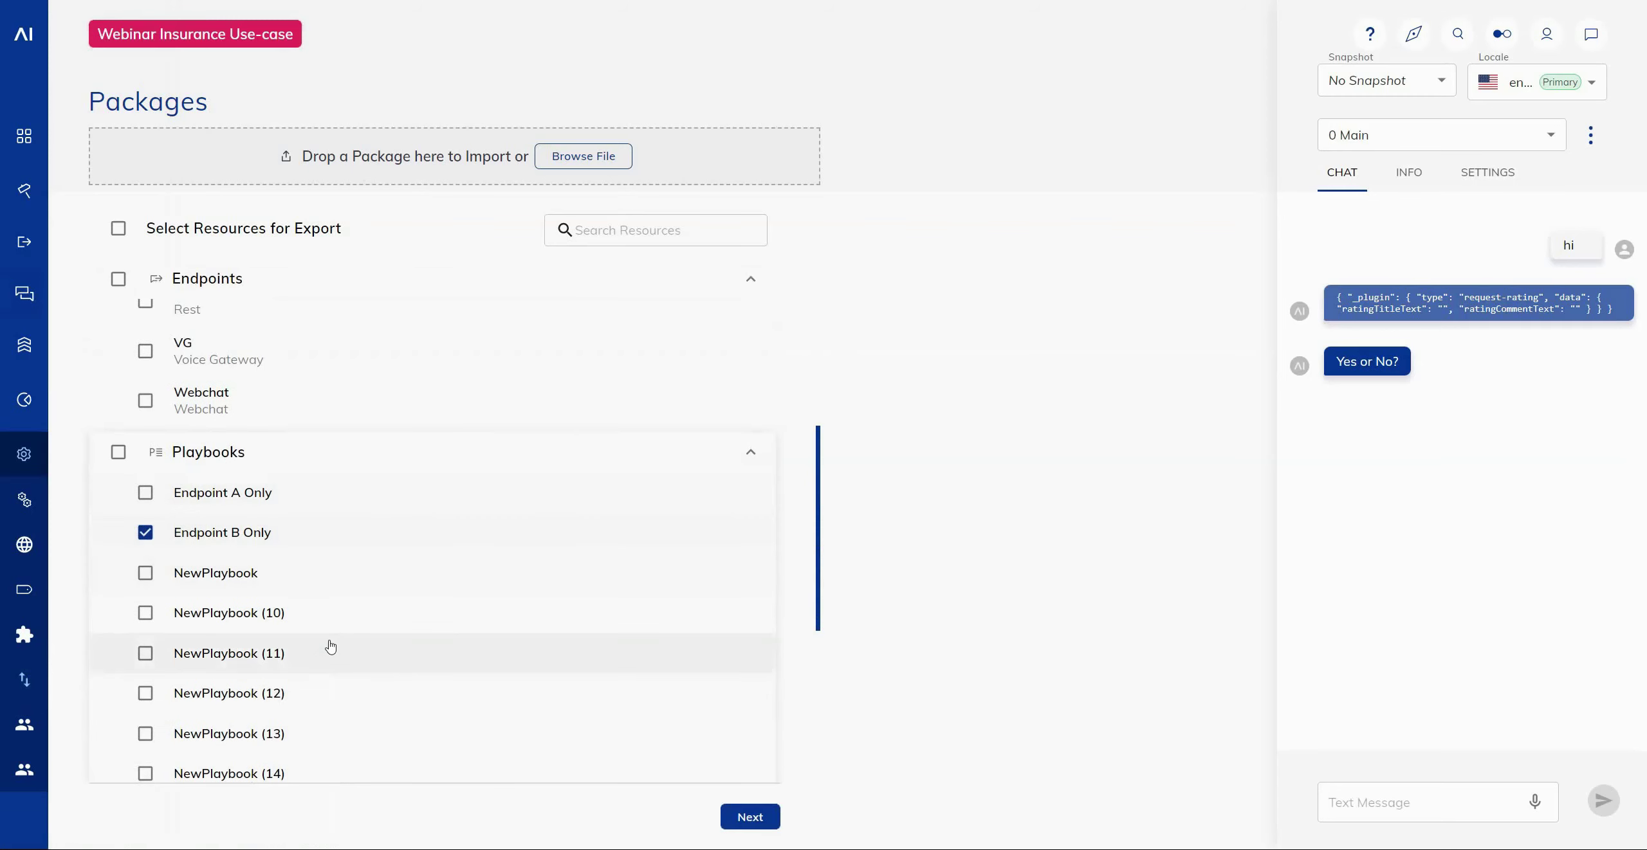
pyautogui.scroll(3, 334, 591)
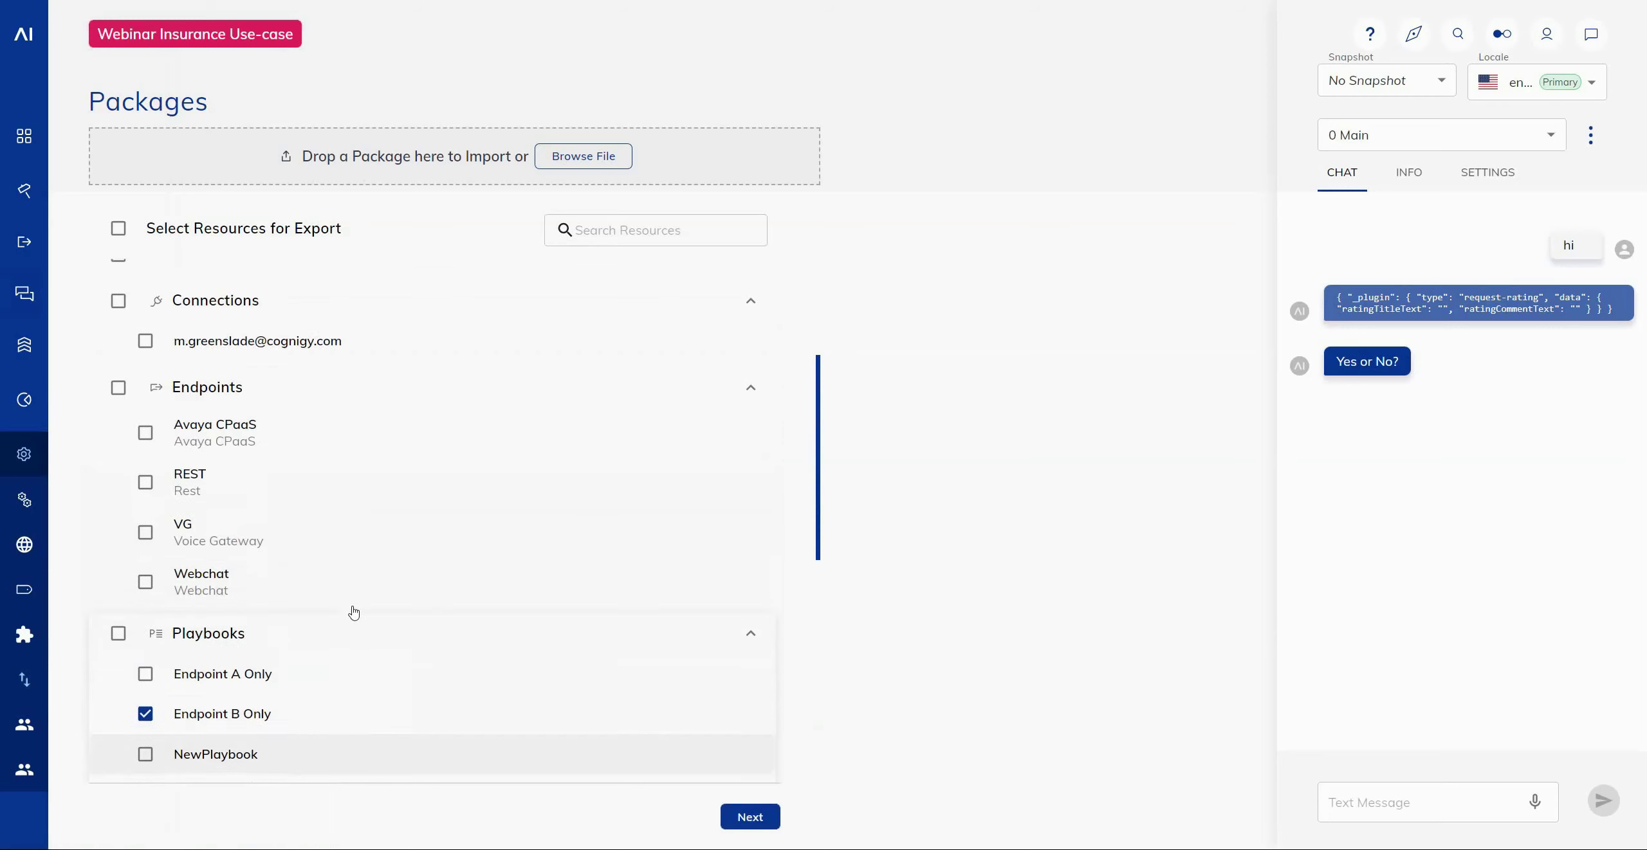
pyautogui.scroll(3, 618, 545)
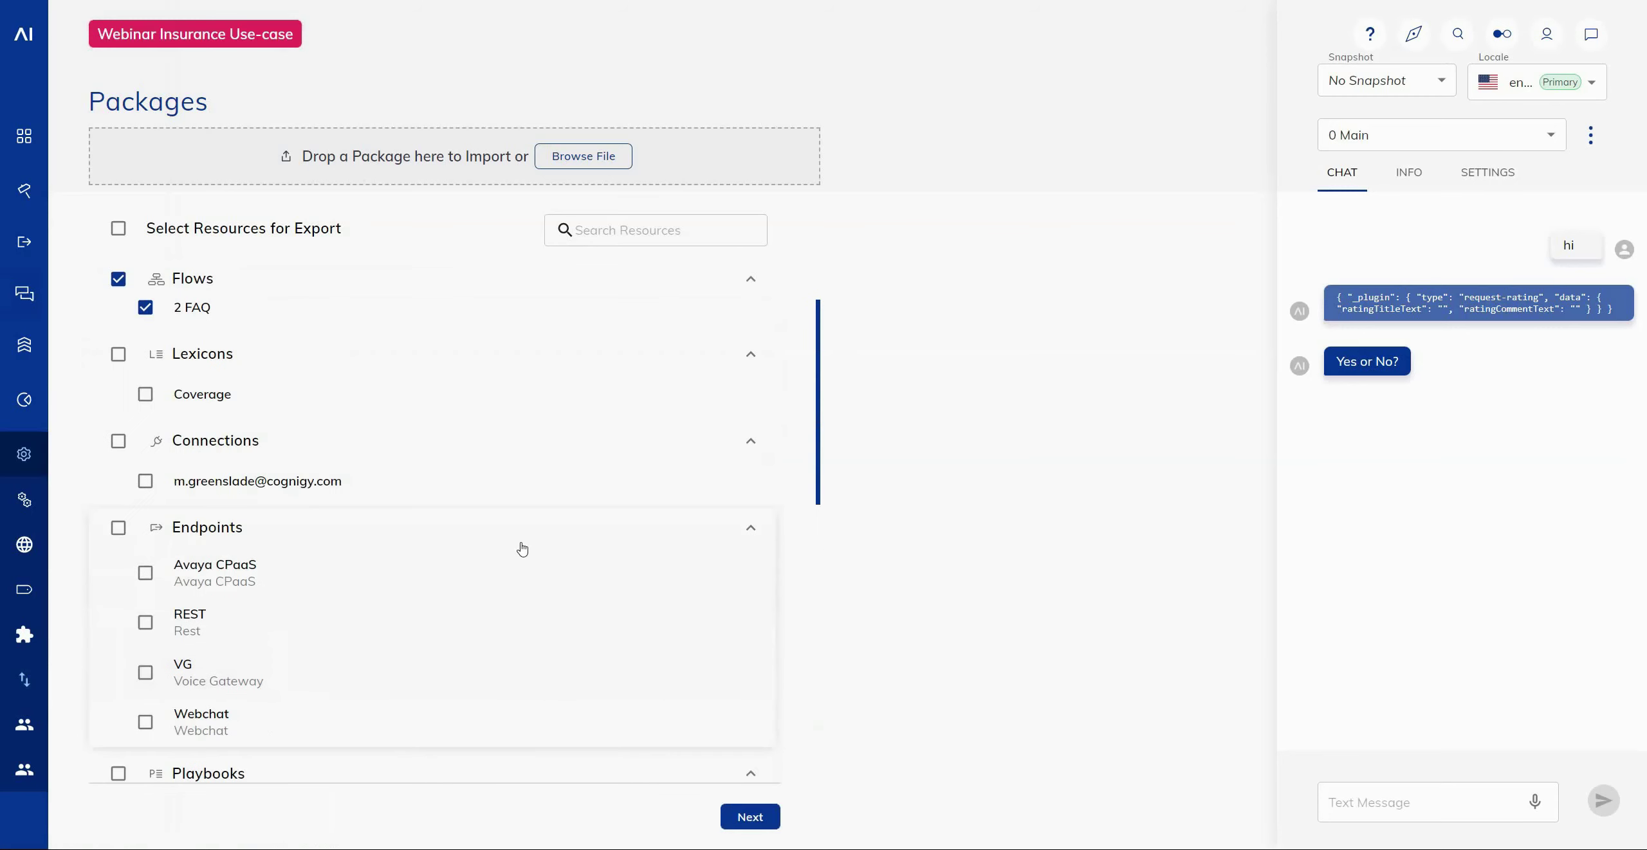
pyautogui.scroll(2, 577, 464)
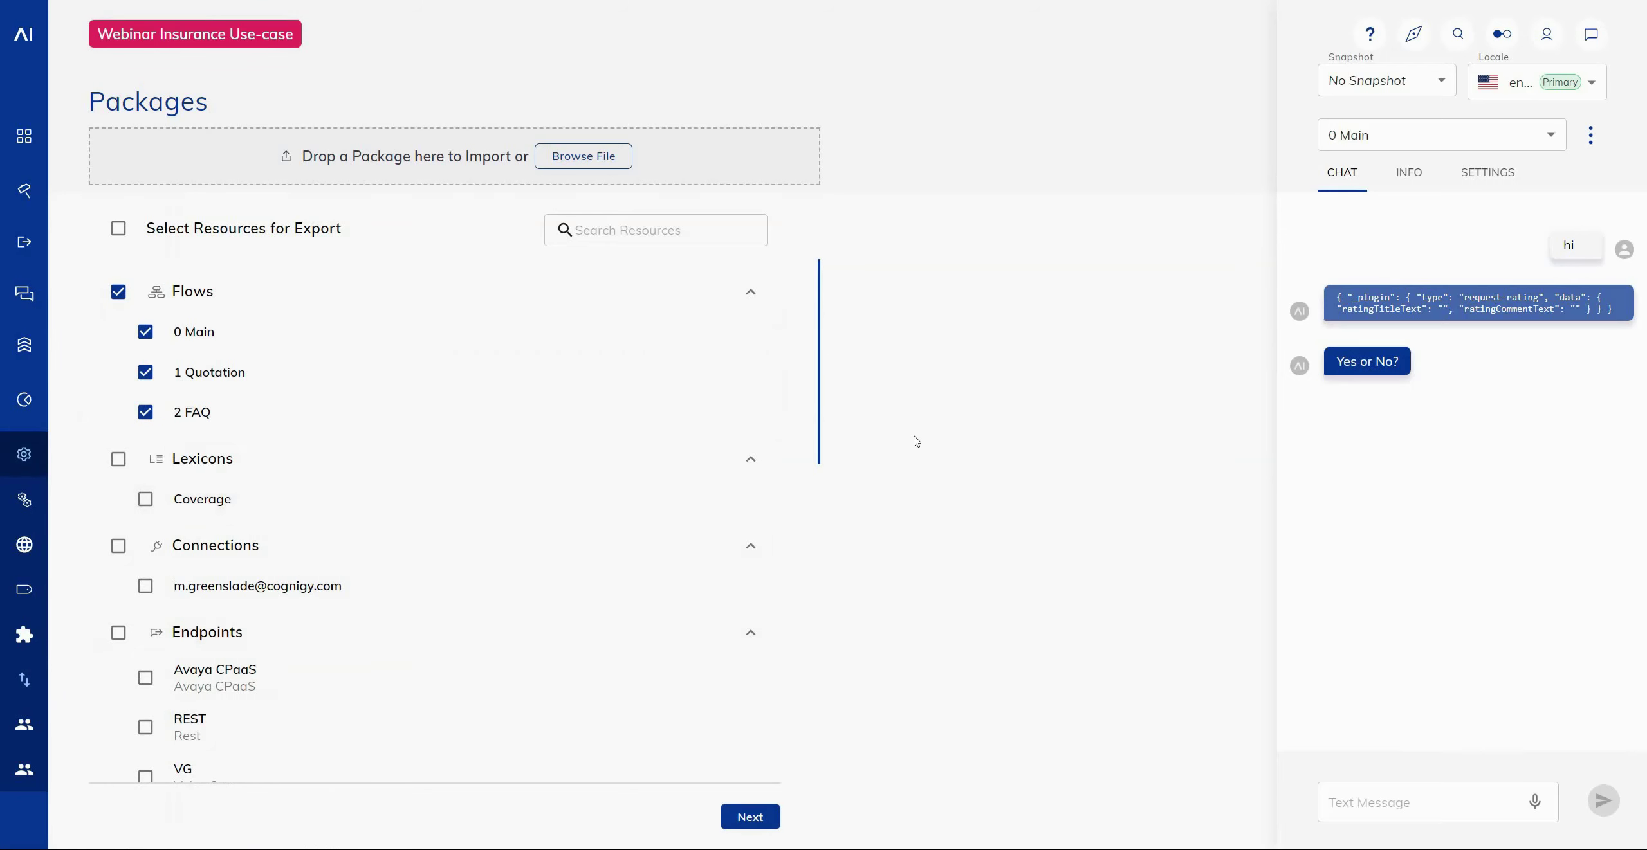
# Step: Keep the Coverage lexicon and connection dependencies and advance to package Configuration
pyautogui.click(750, 817)
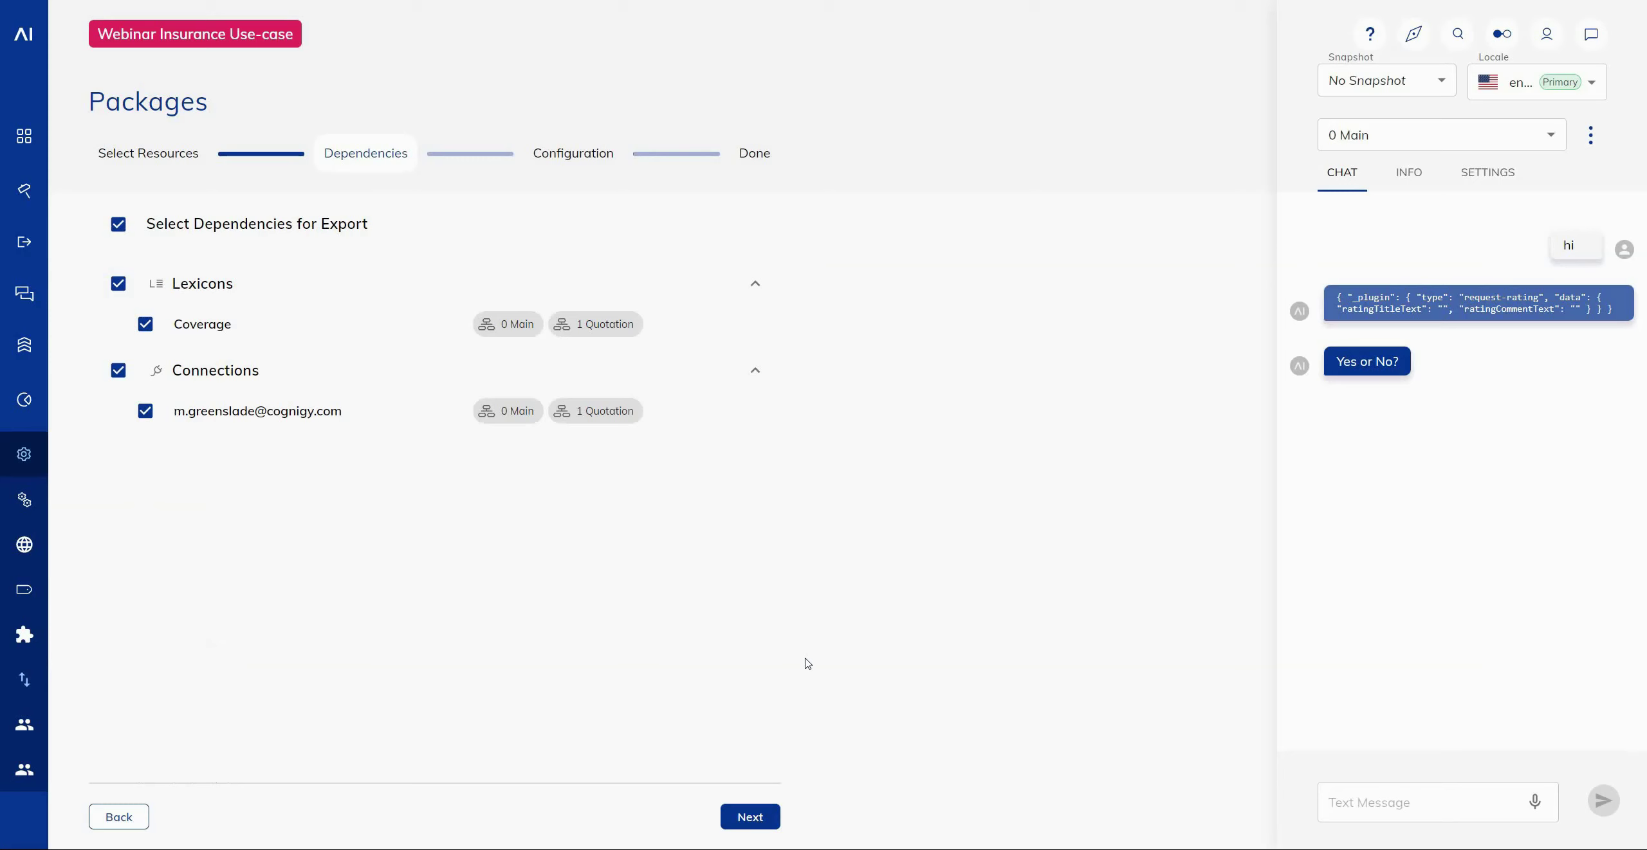
pyautogui.click(754, 816)
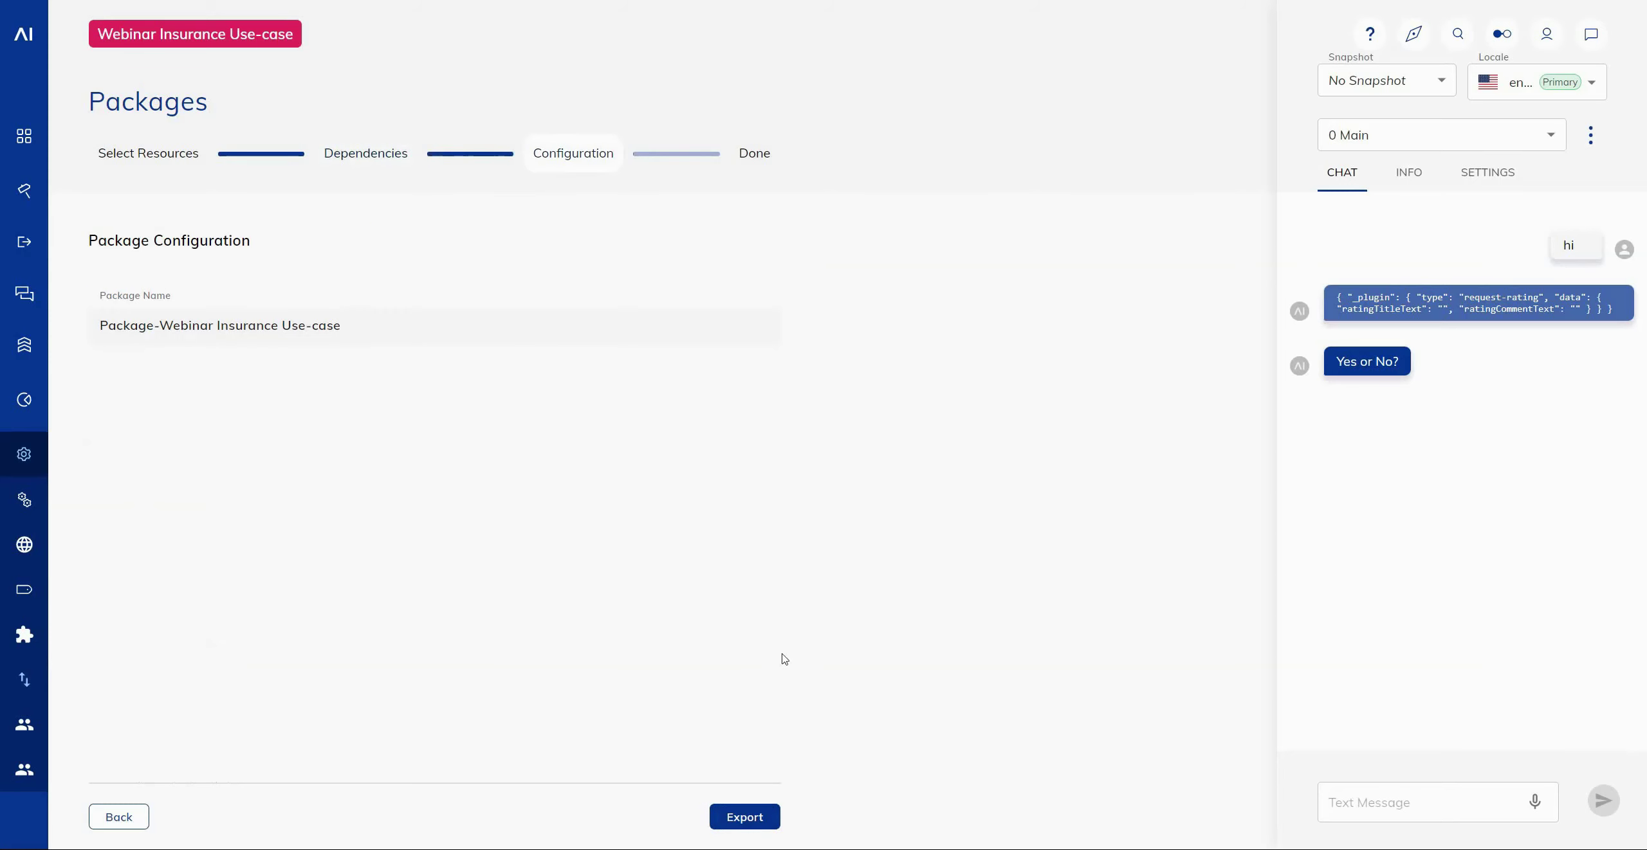